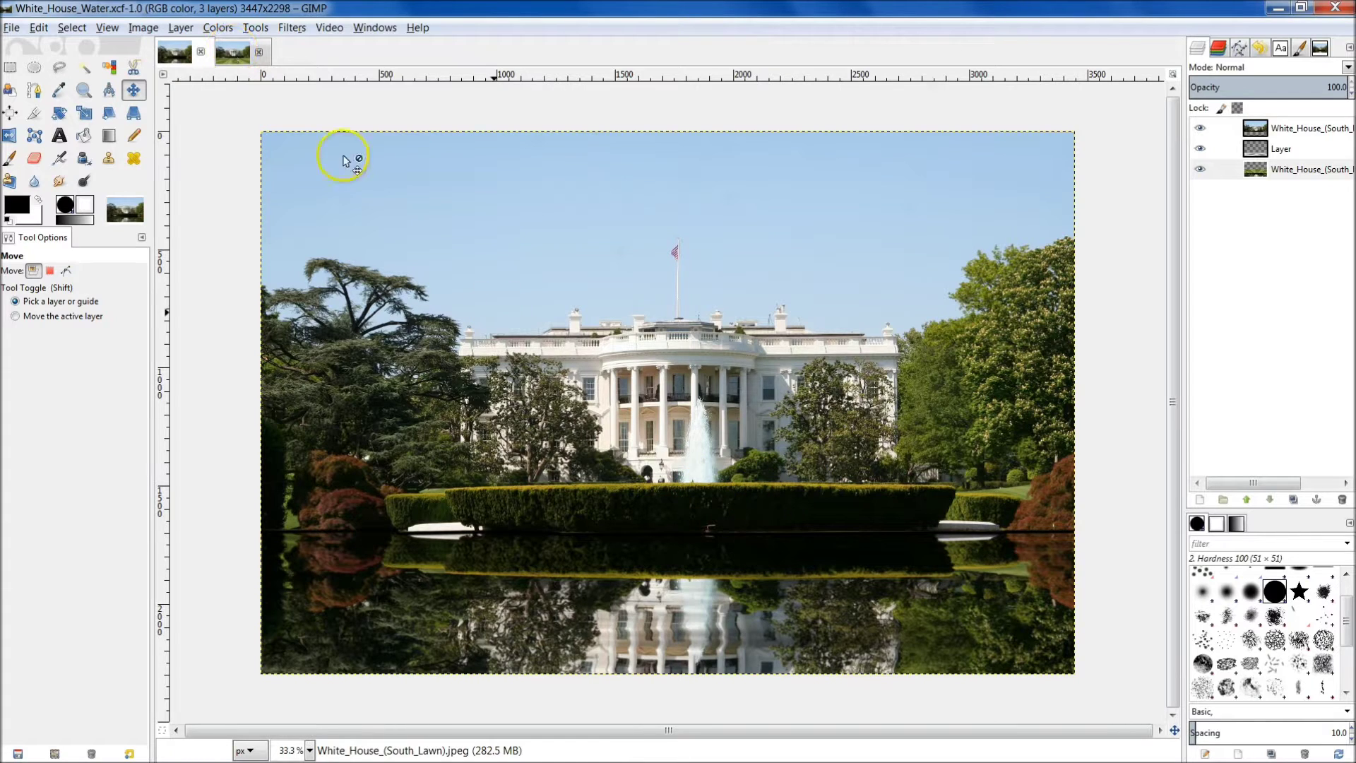
Step: Switch from the finished example to the White_House_(South_Lawn) photo tab
left_click(229, 52)
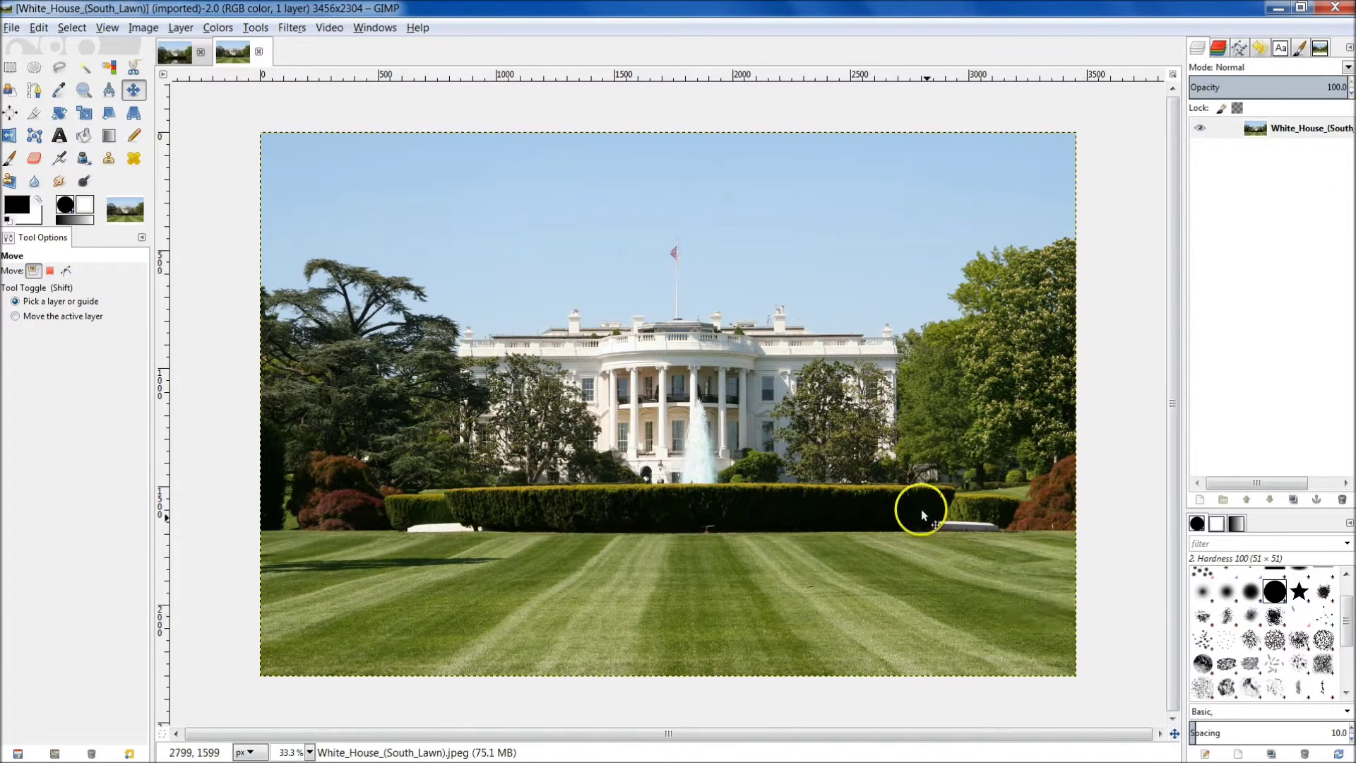
Step: Add an alpha channel to the photo layer, duplicate it, and hide the lower original
right_click(1270, 135)
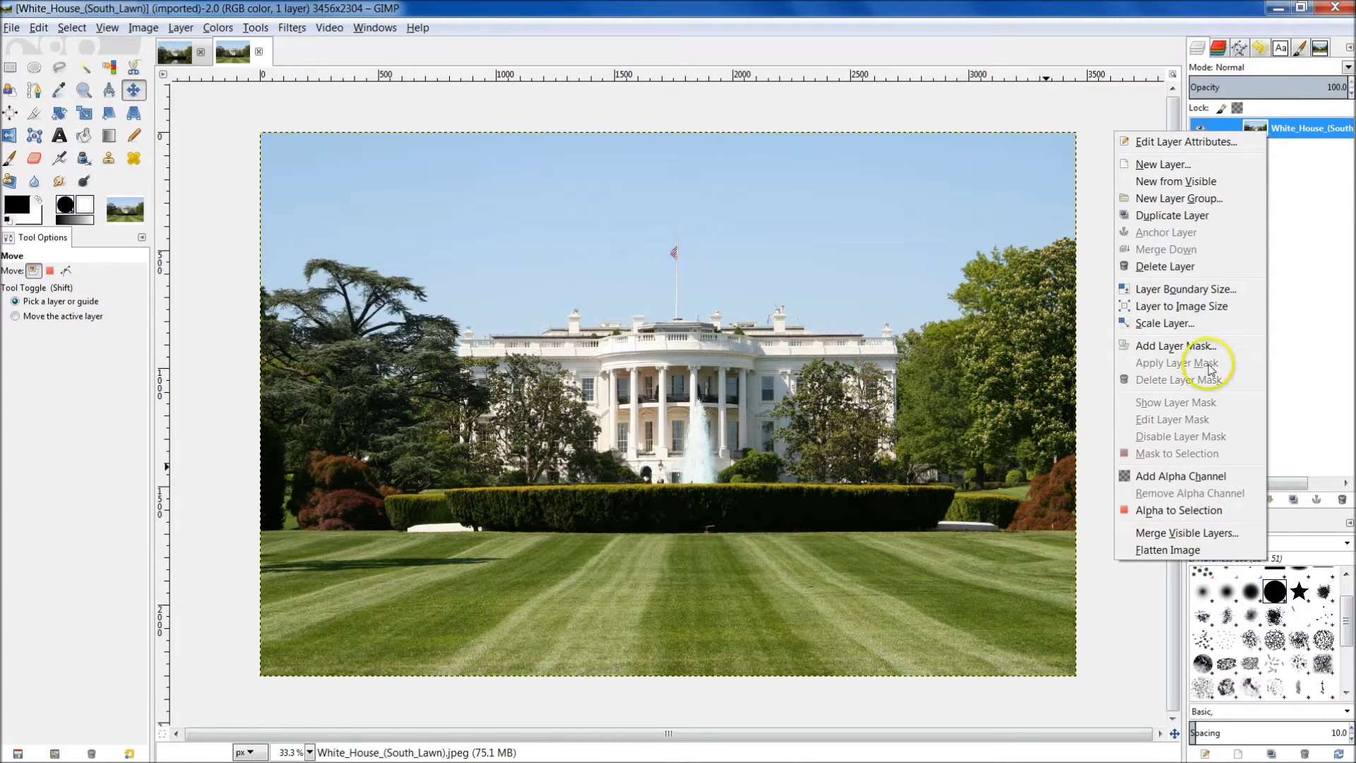
left_click(1209, 477)
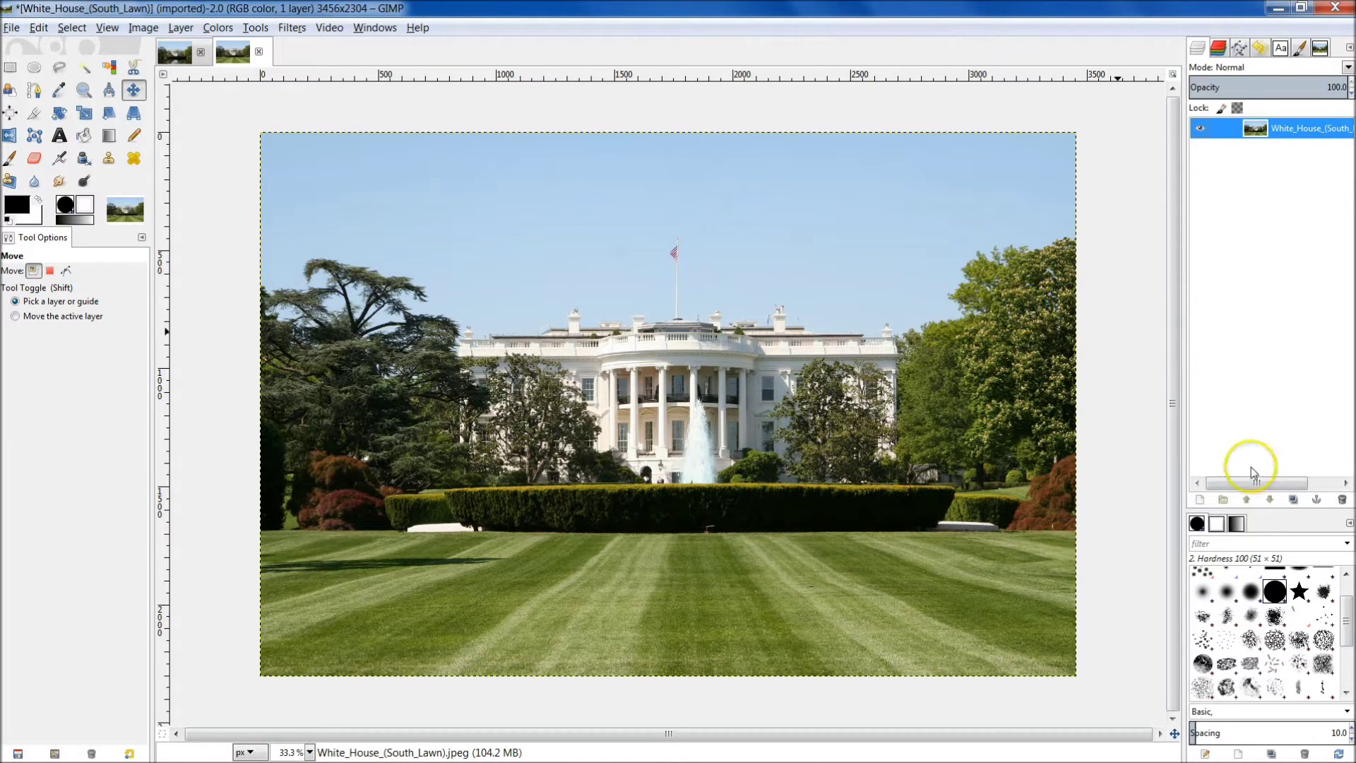
left_click(1293, 502)
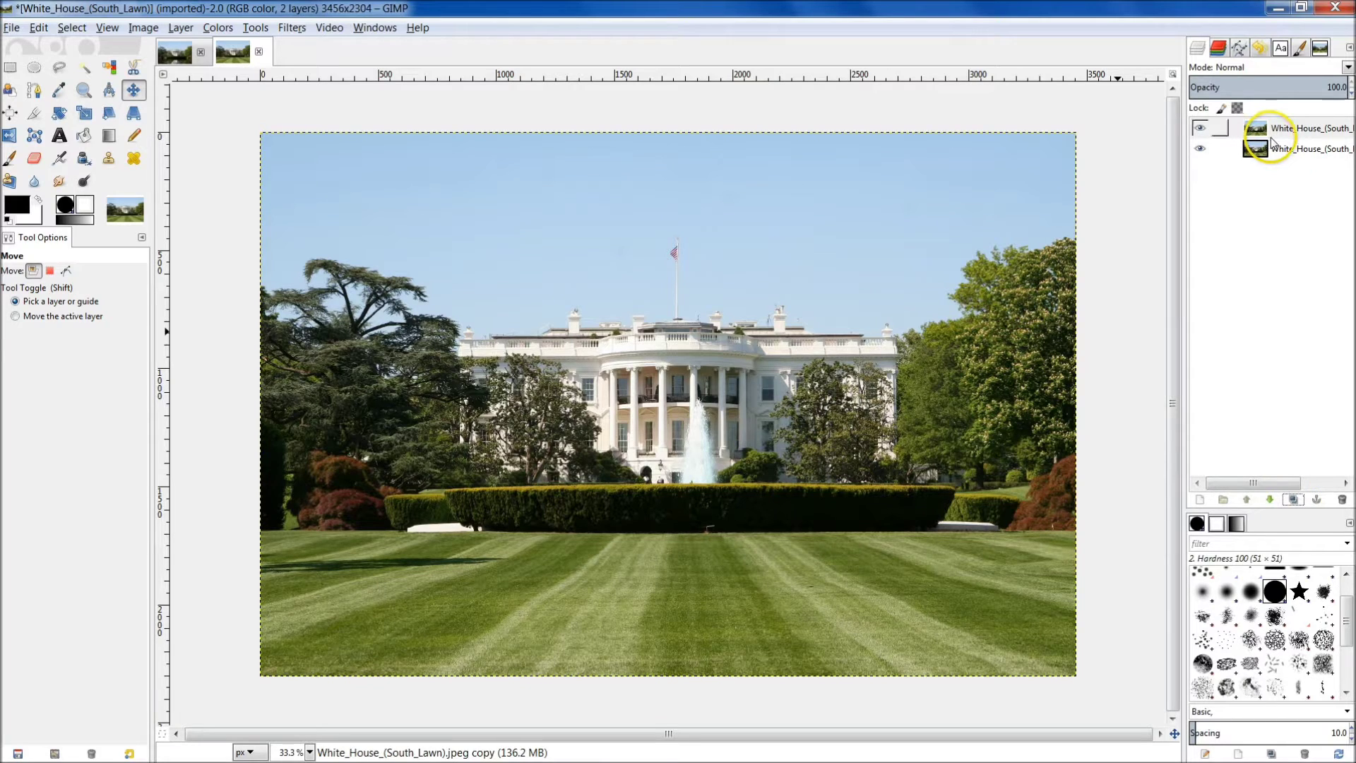
left_click(1200, 149)
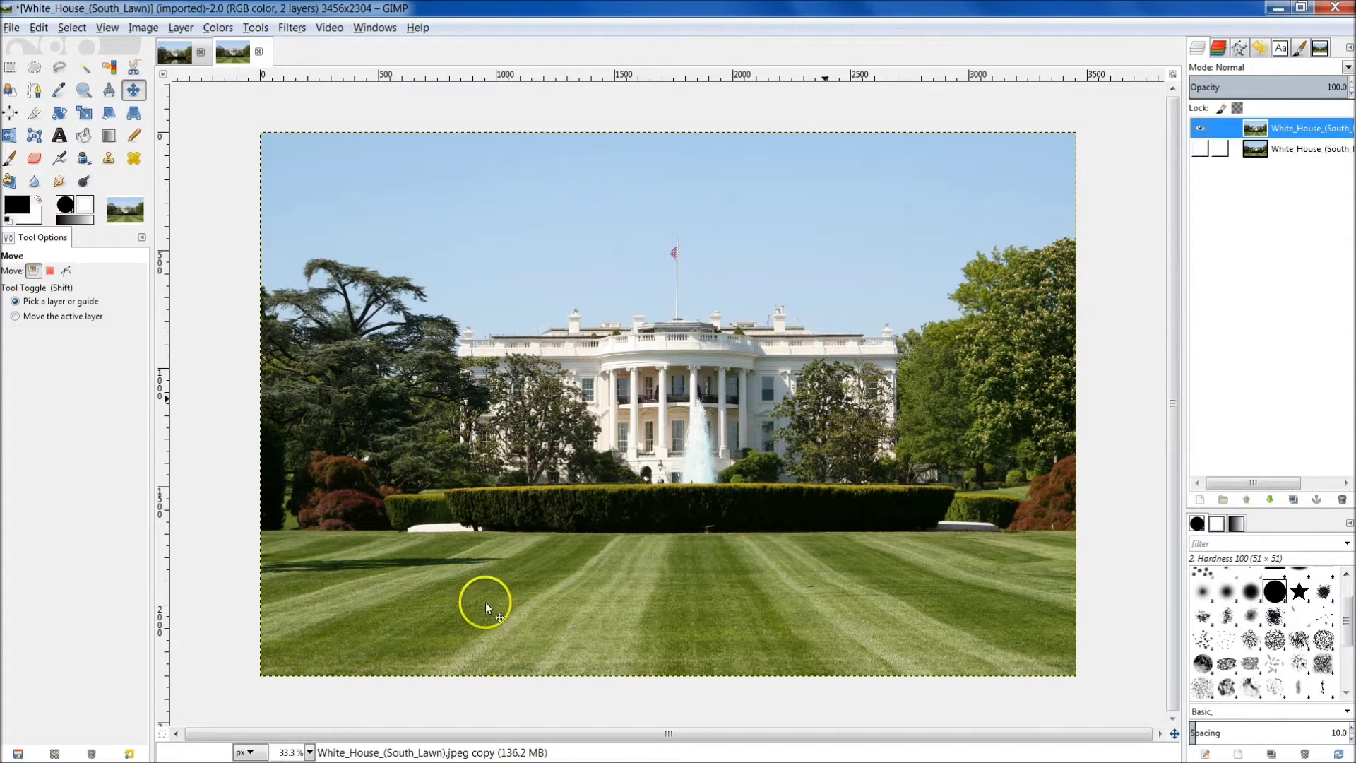
Step: With Free Select, start an outline at the left edge along the hedge base
left_click(58, 70)
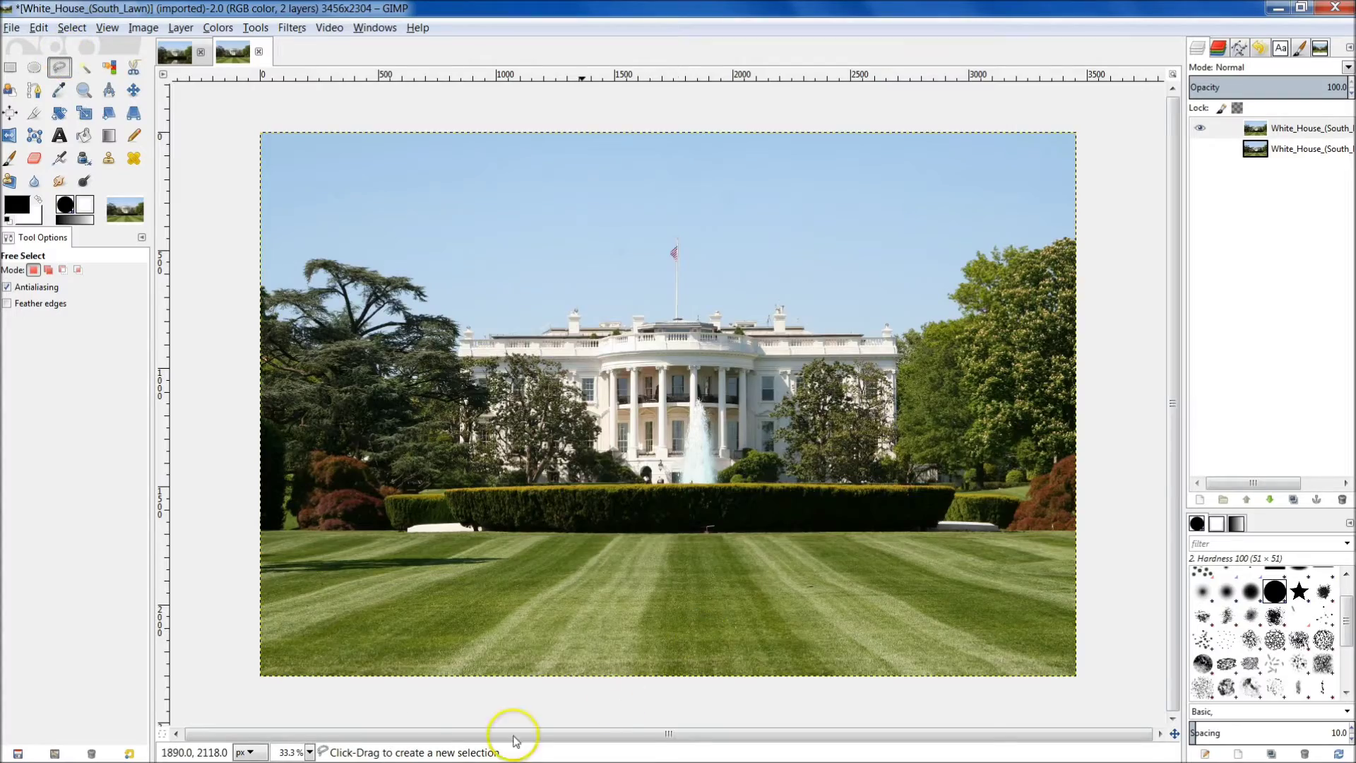
scroll(265, 595, "up", 8)
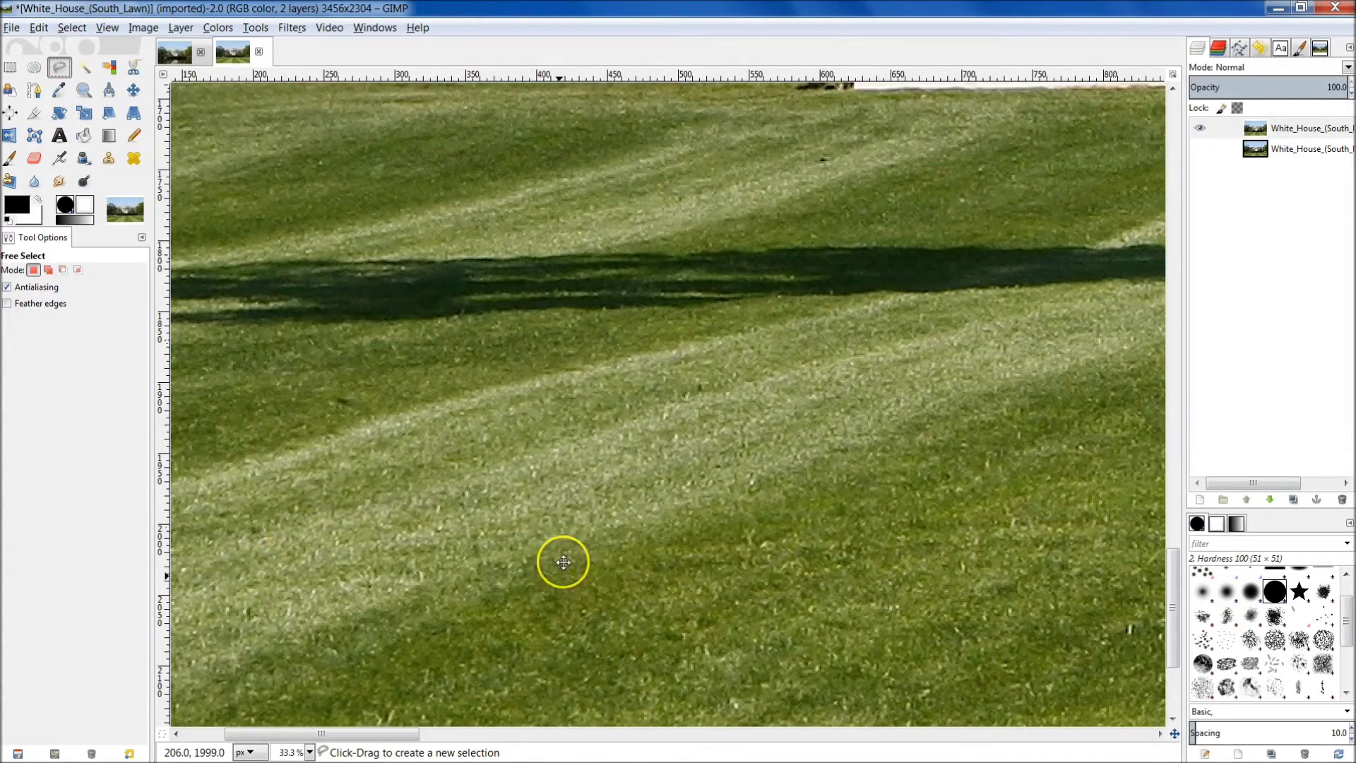
scroll(555, 558, "down", 1)
scroll(545, 522, "down", 1)
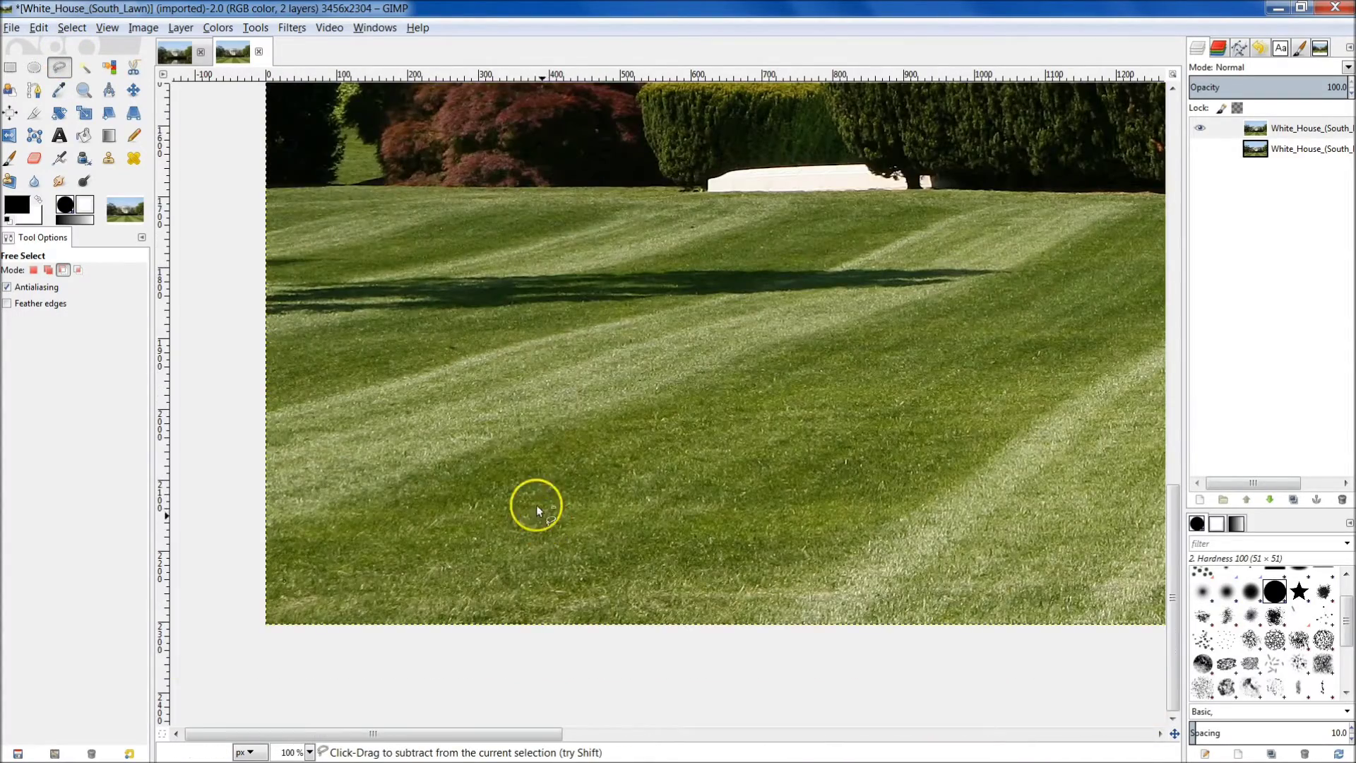
scroll(436, 205, "up", 4)
scroll(515, 354, "left", 1)
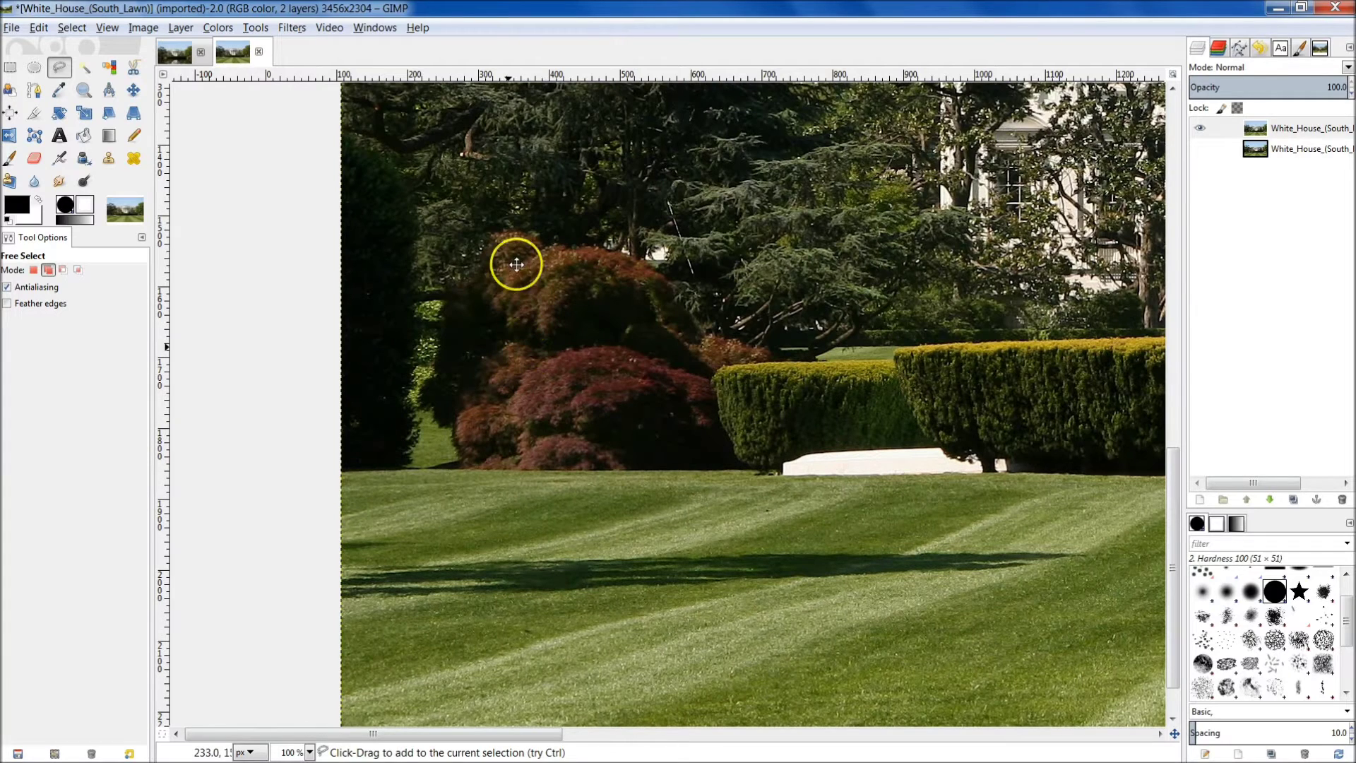
scroll(404, 475, "down", 1)
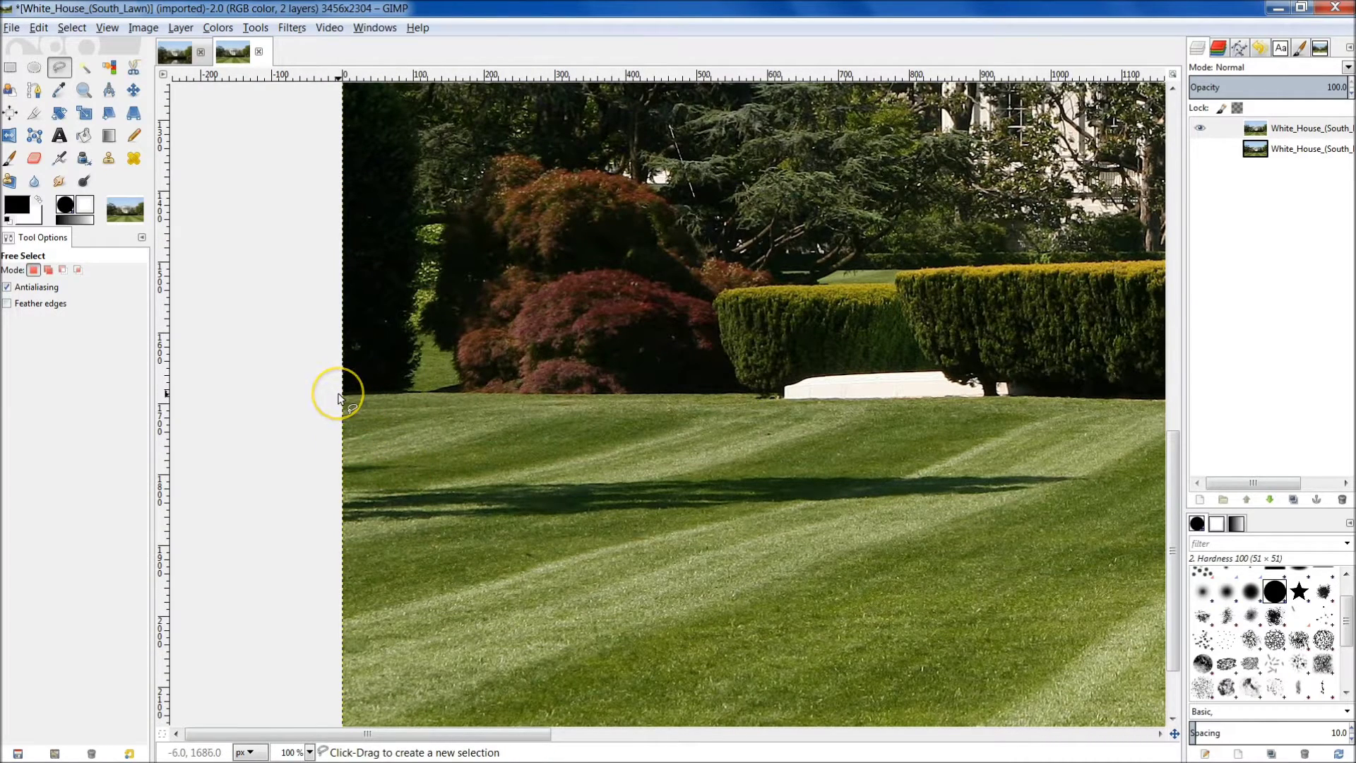
left_click(339, 397)
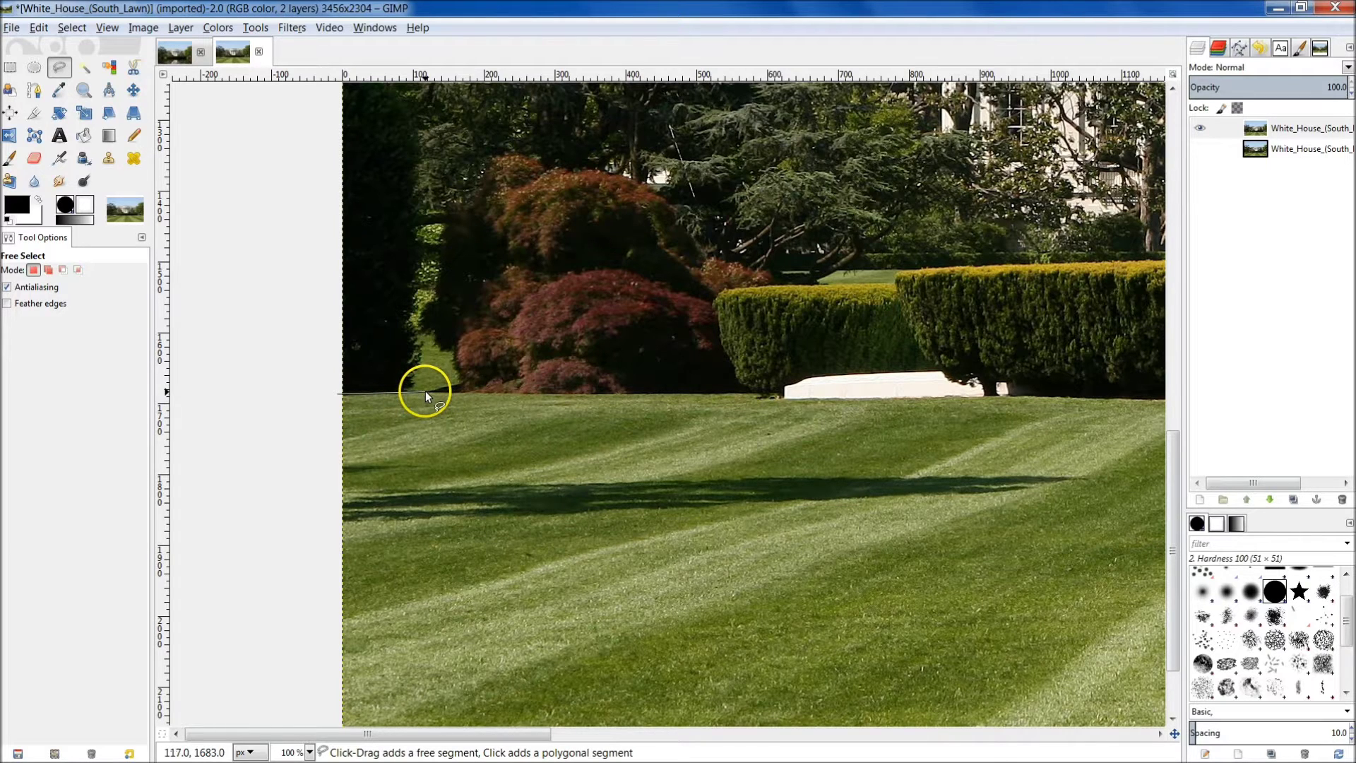
left_click(761, 396)
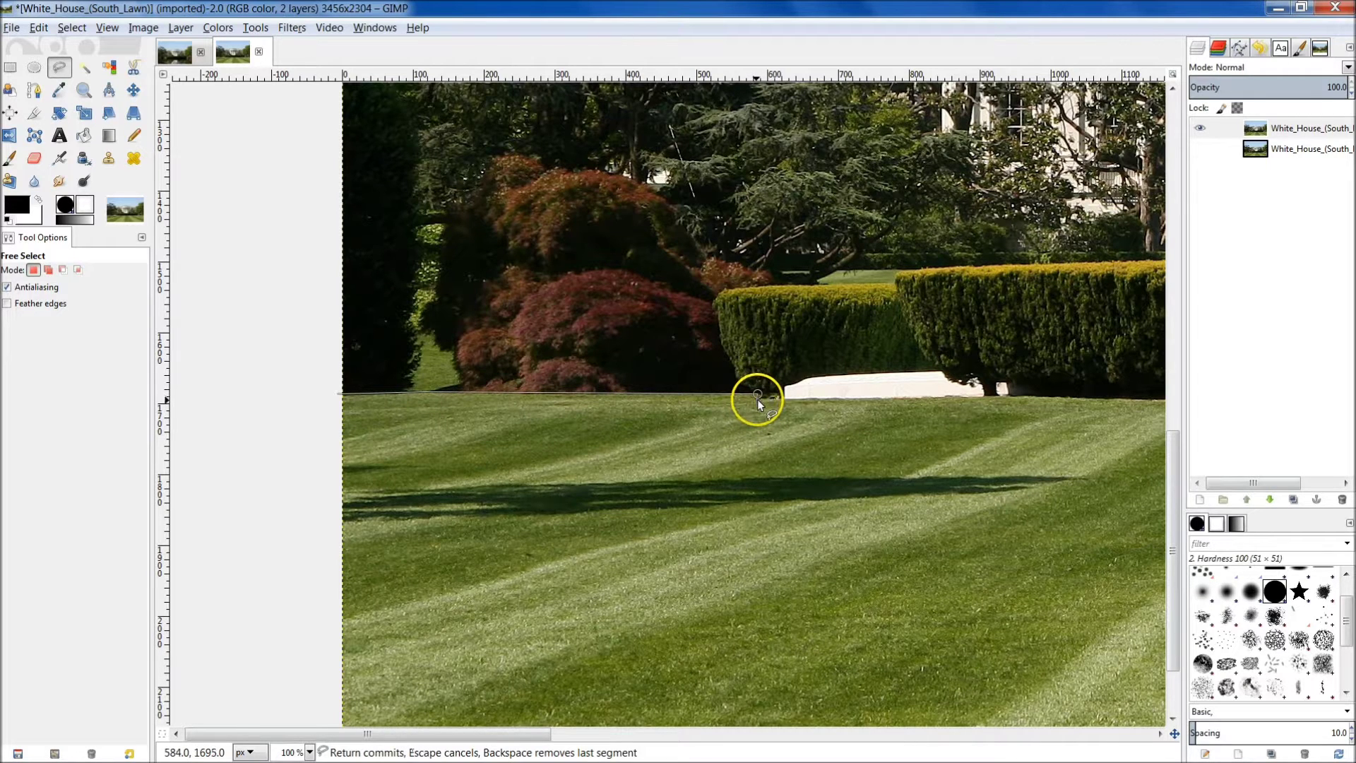
left_click(989, 393)
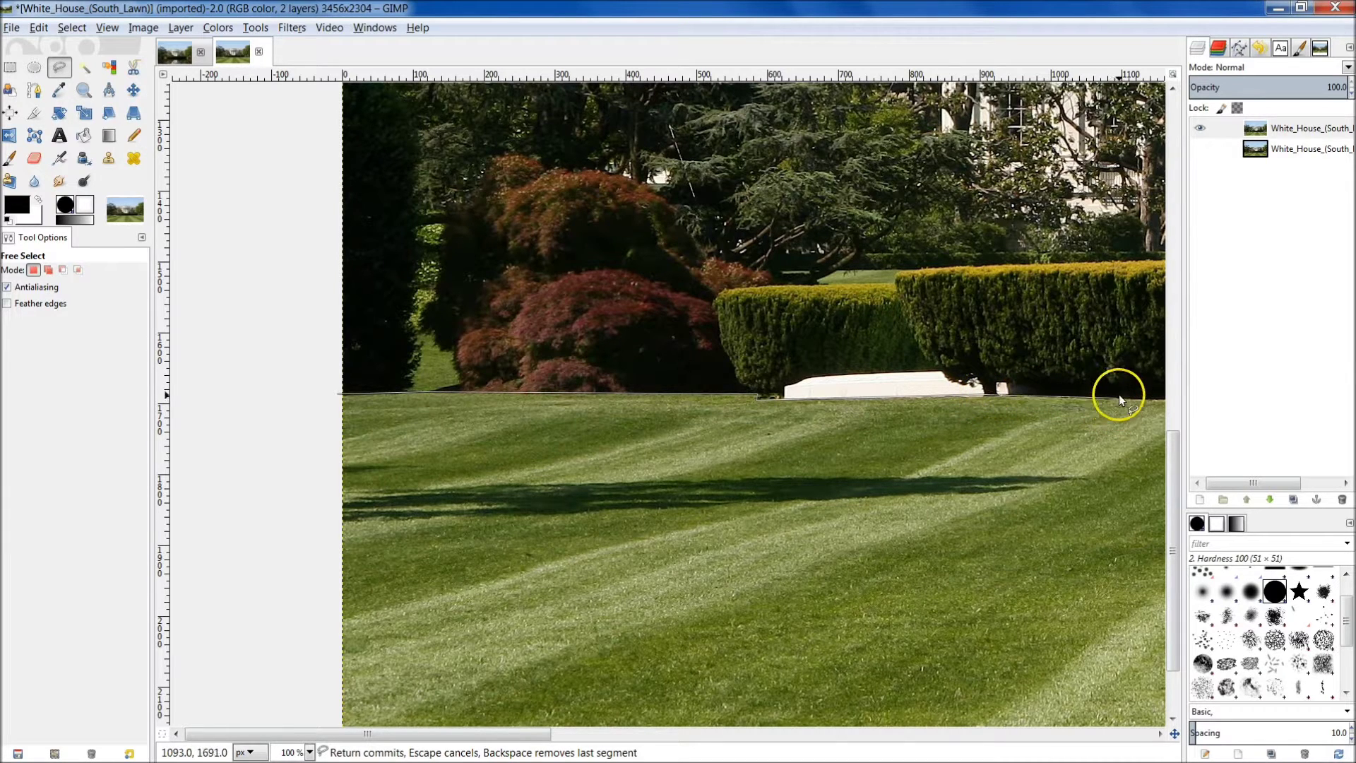
left_click(1144, 400)
Step: Continue the outline along the hedge base toward the photo's right edge
key("shift")
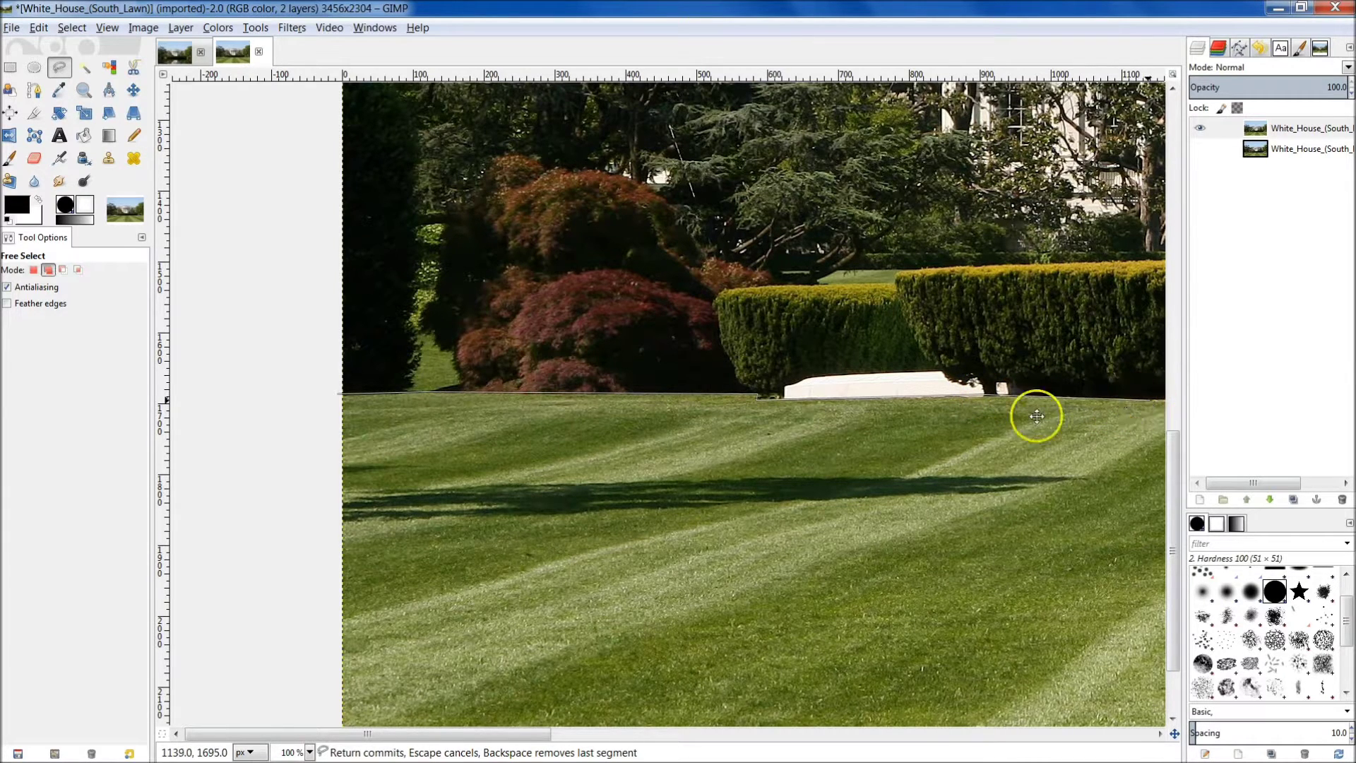
scroll(851, 423, "right", 5)
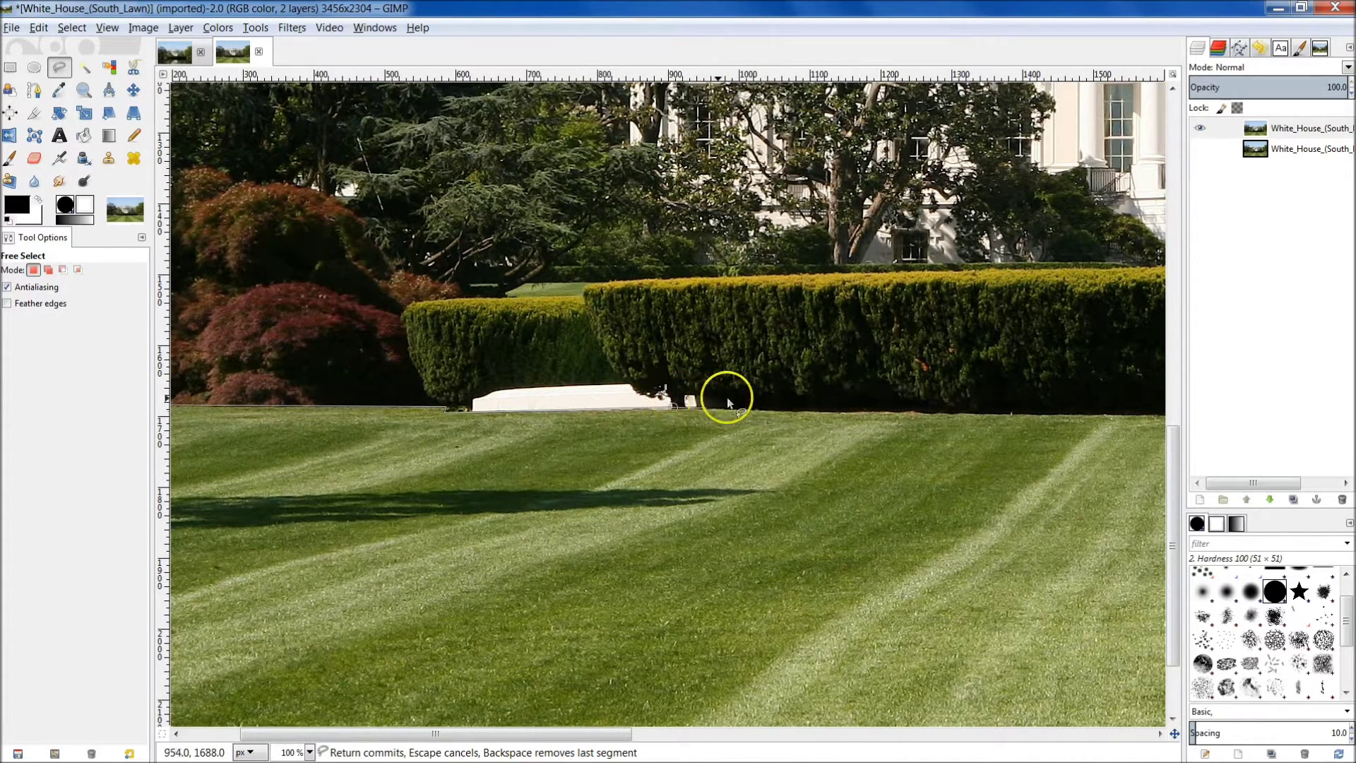
mouse_move(740, 387)
left_mouse_down()
mouse_move(628, 400)
mouse_move(442, 377)
mouse_move(454, 411)
left_mouse_up()
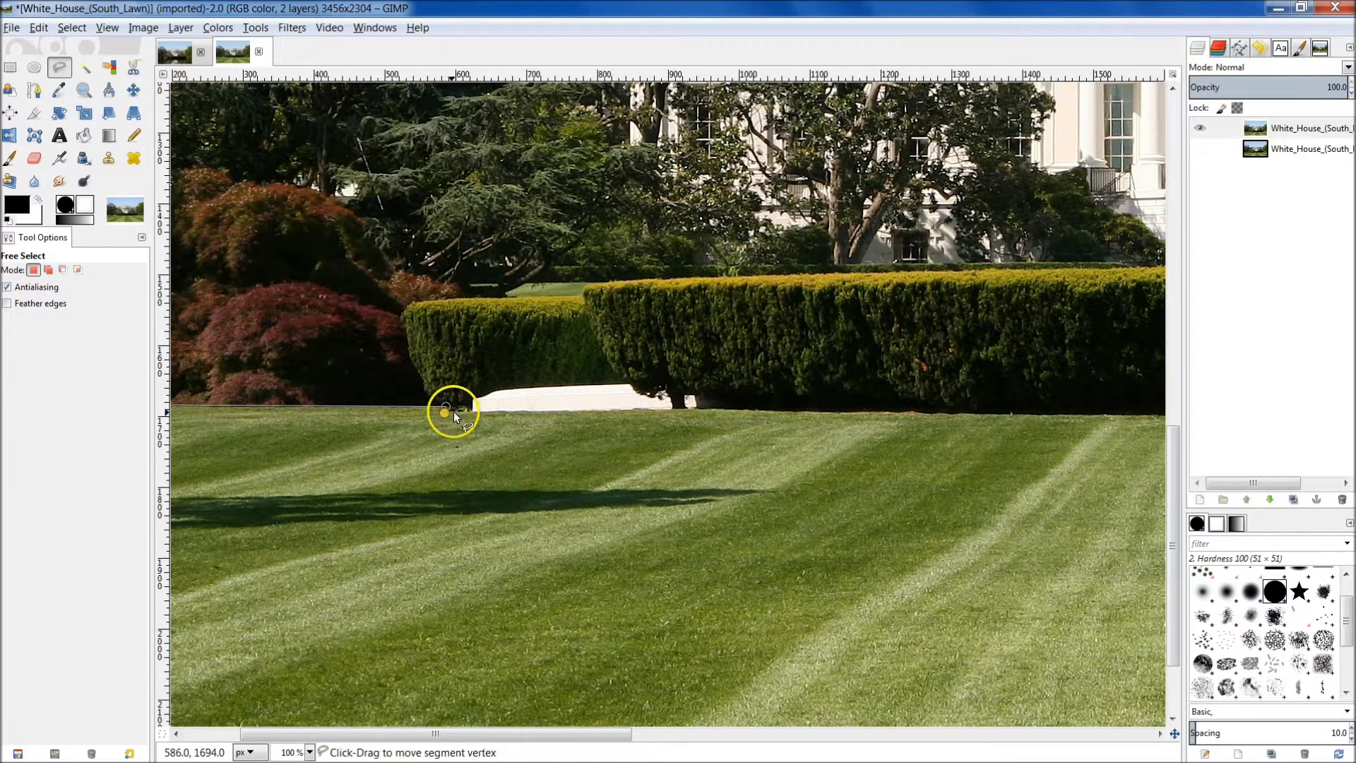
left_click(713, 409)
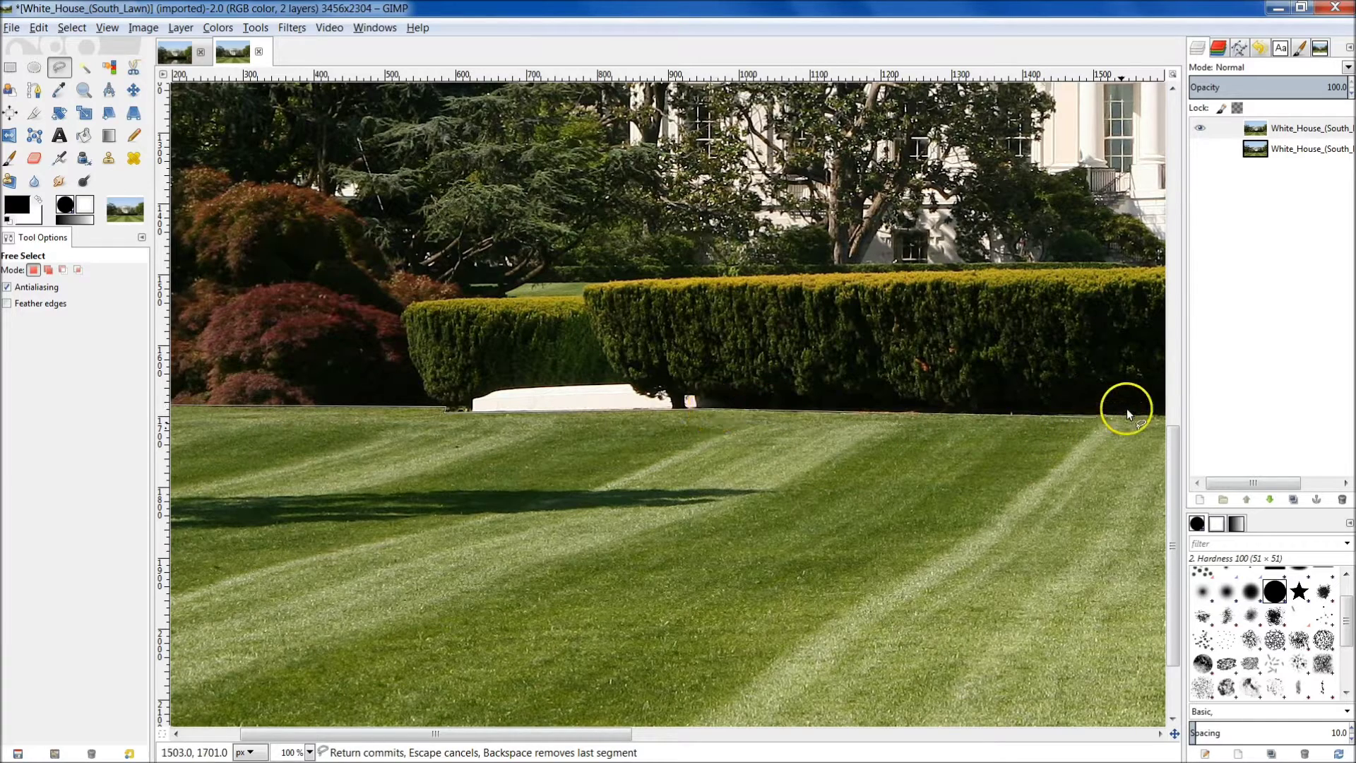
left_click(1158, 416)
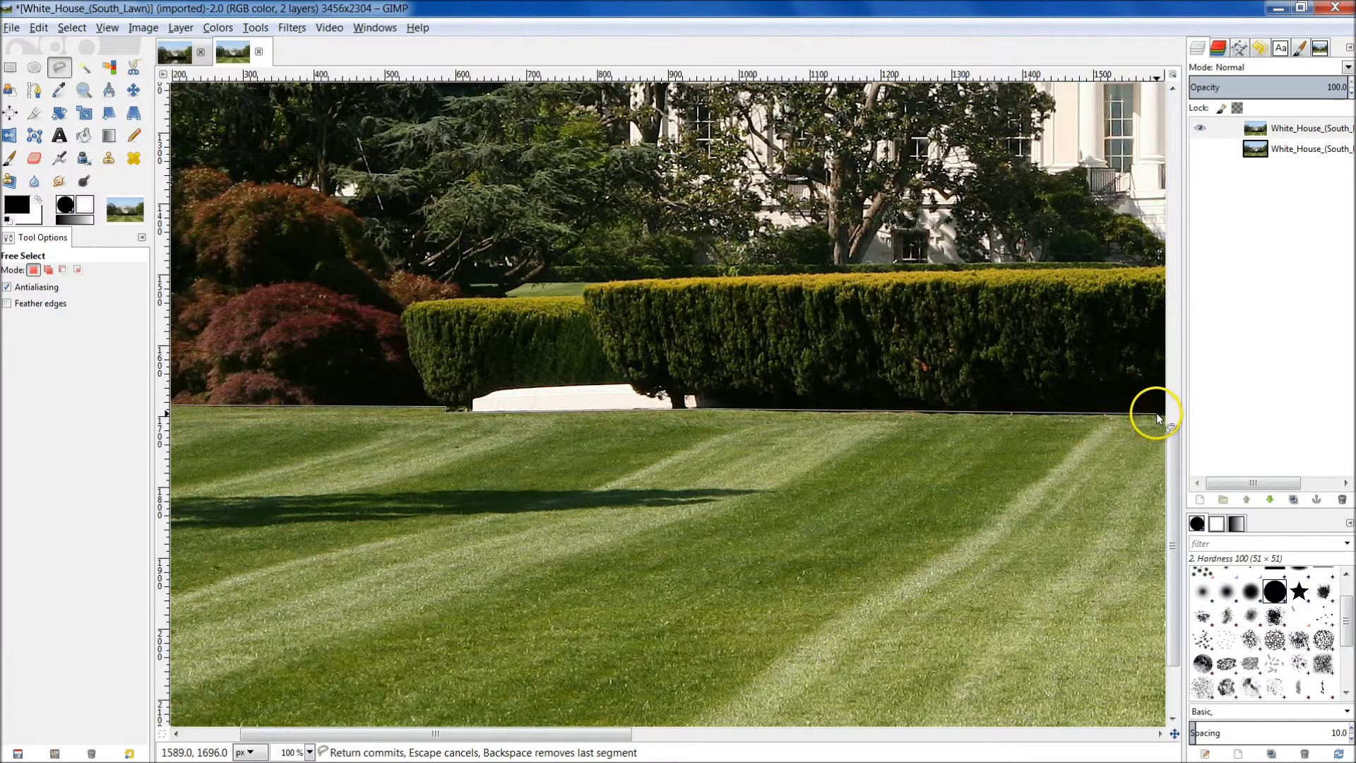
scroll(971, 486, "right", 5)
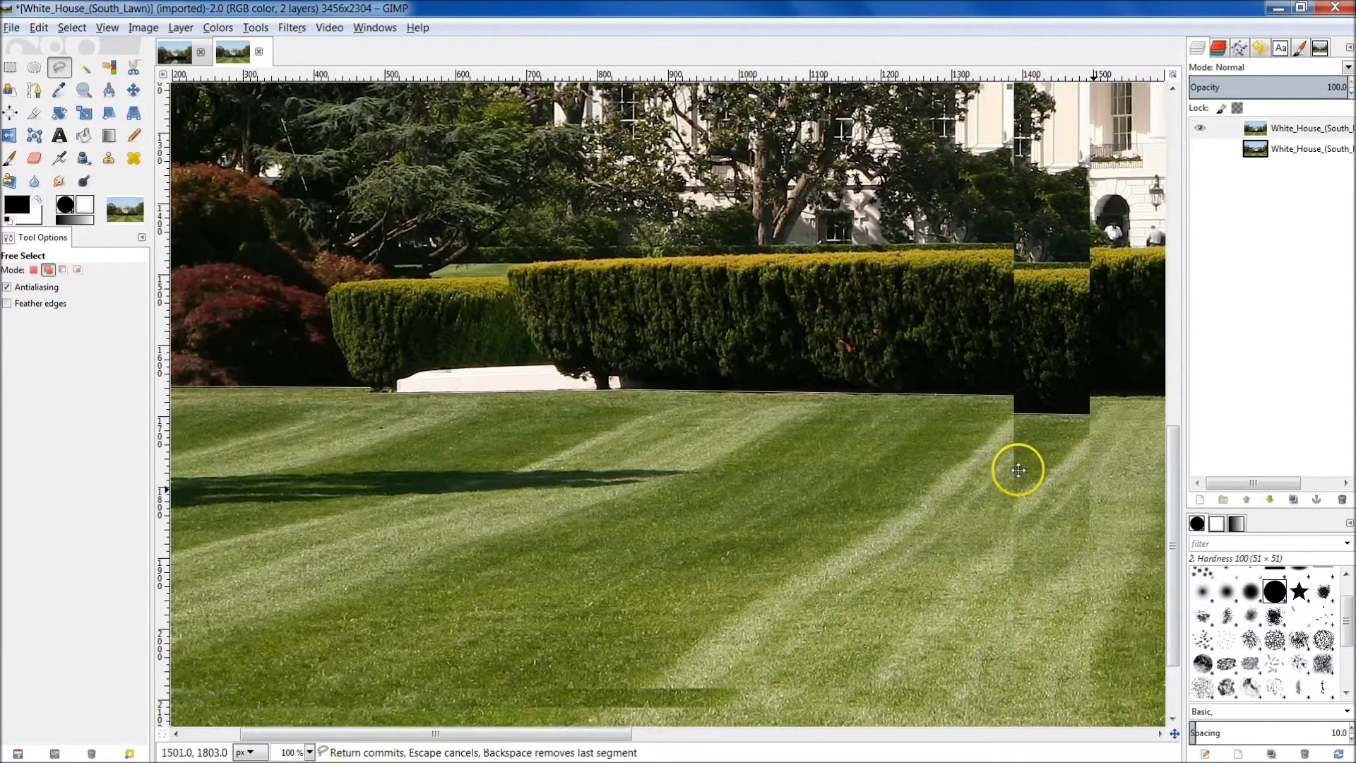
key("space")
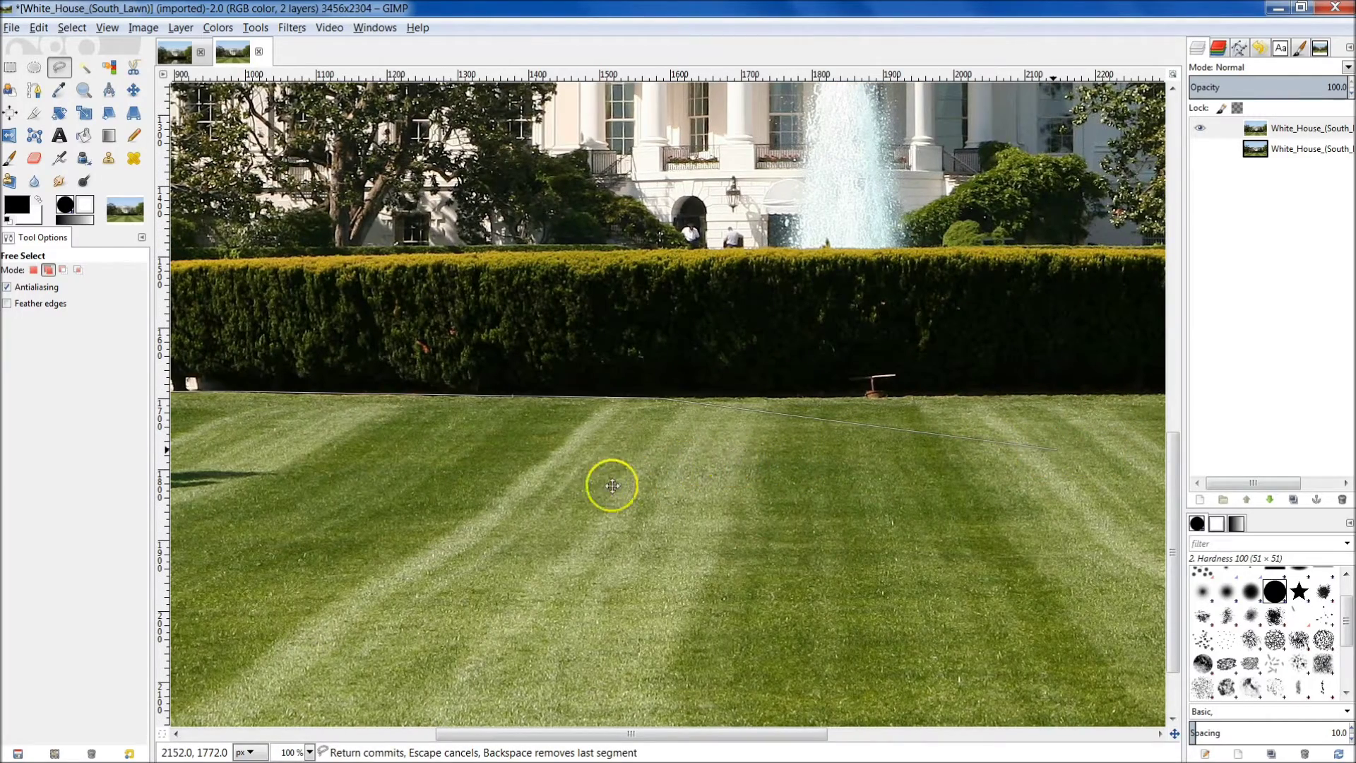
scroll(597, 487, "right", 5)
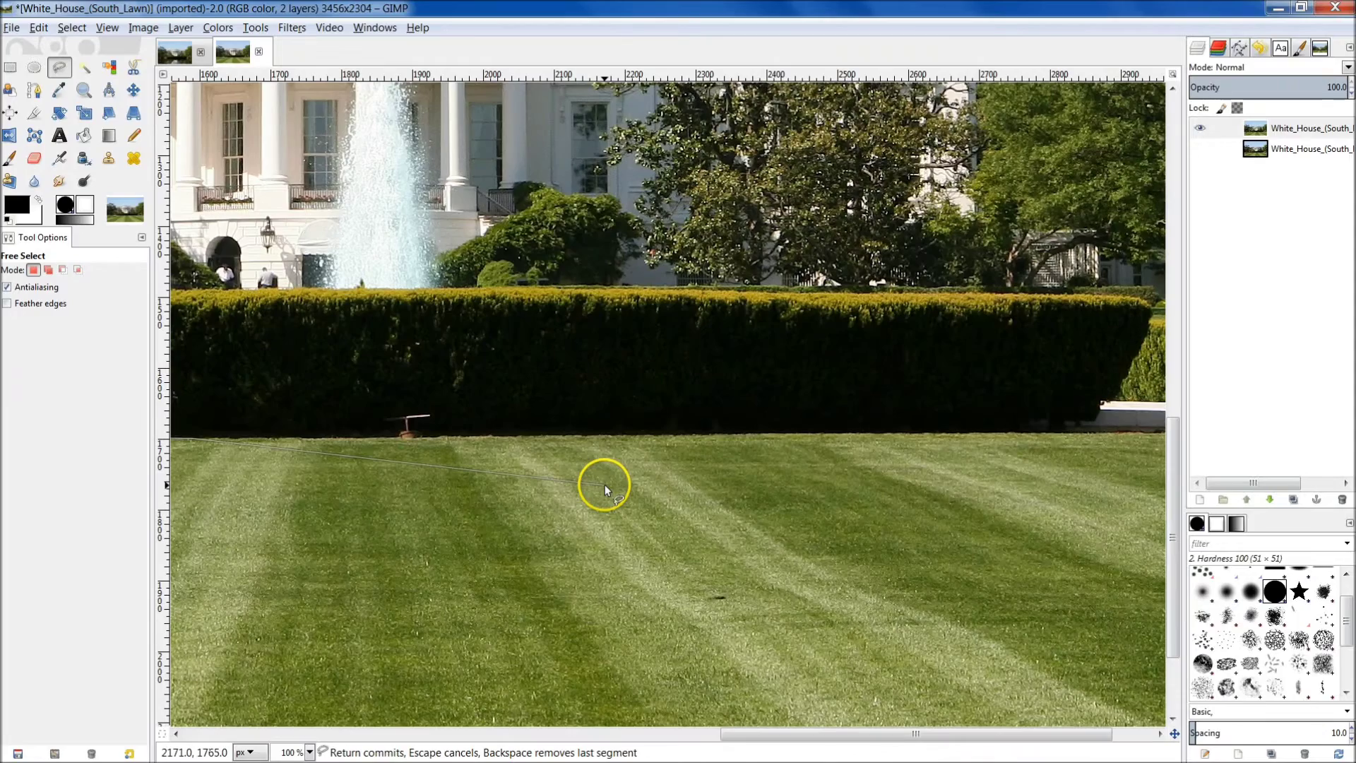
left_click(1128, 431)
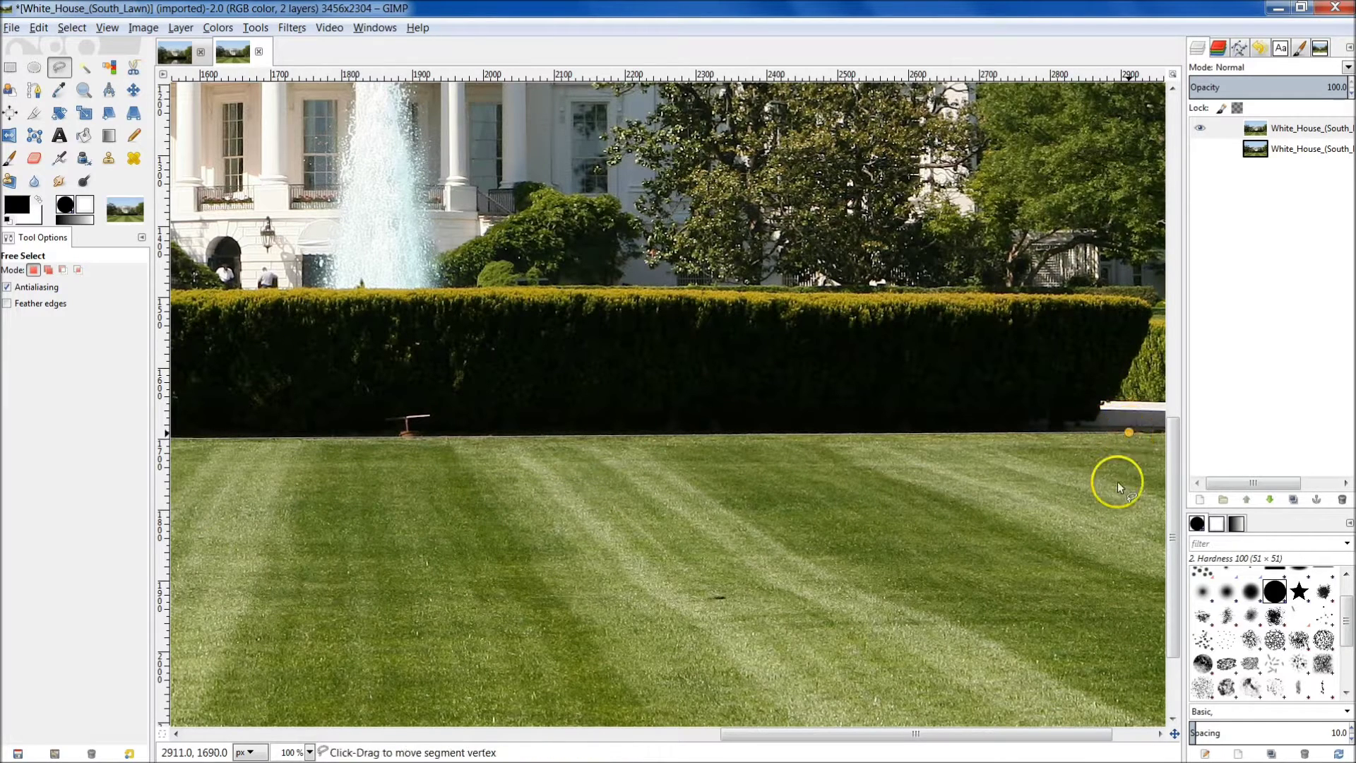
left_click(1111, 574)
key("space")
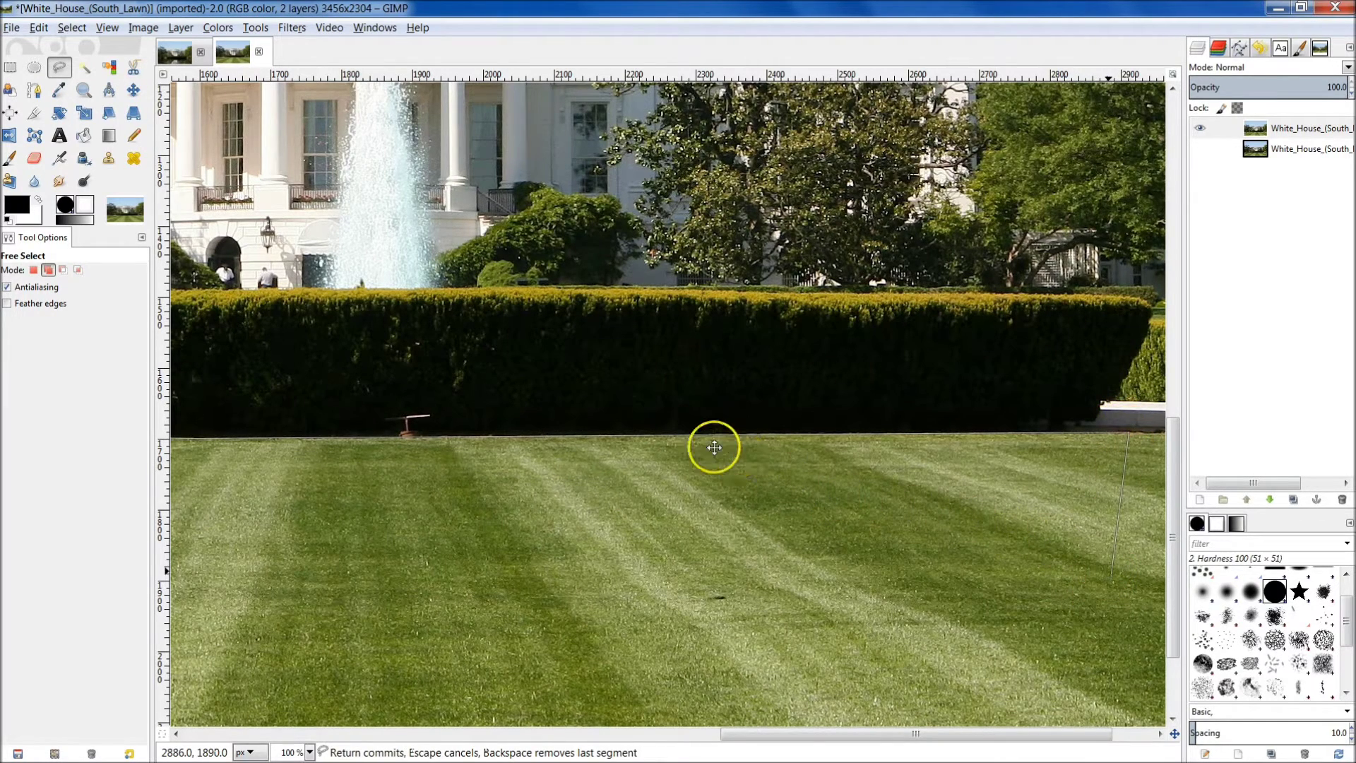
scroll(919, 456, "right", 8)
scroll(920, 456, "down", 3)
Step: Extend the outline past the lawn's right edge, beyond the bottom-right corner
scroll(920, 455, "right", 8)
scroll(919, 456, "down", 2)
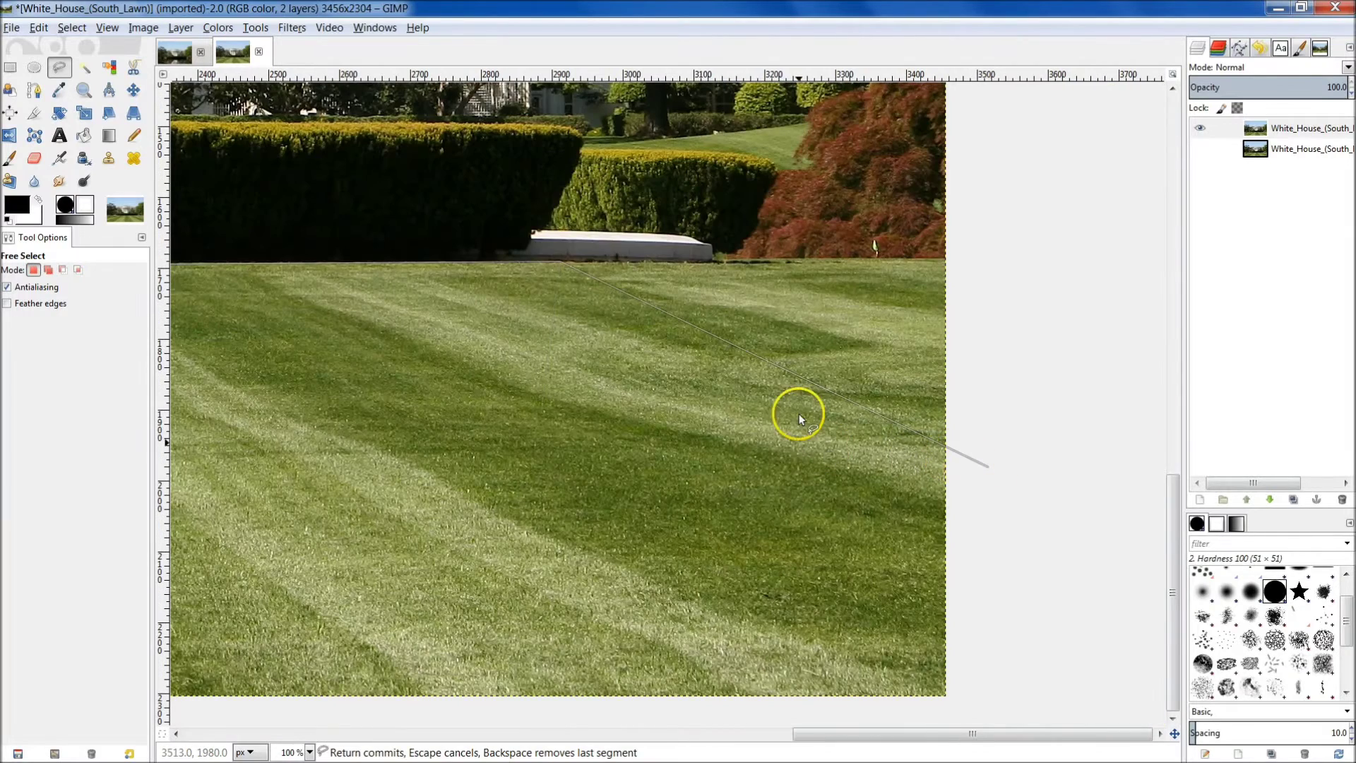
key("BackSpace")
left_click(925, 255)
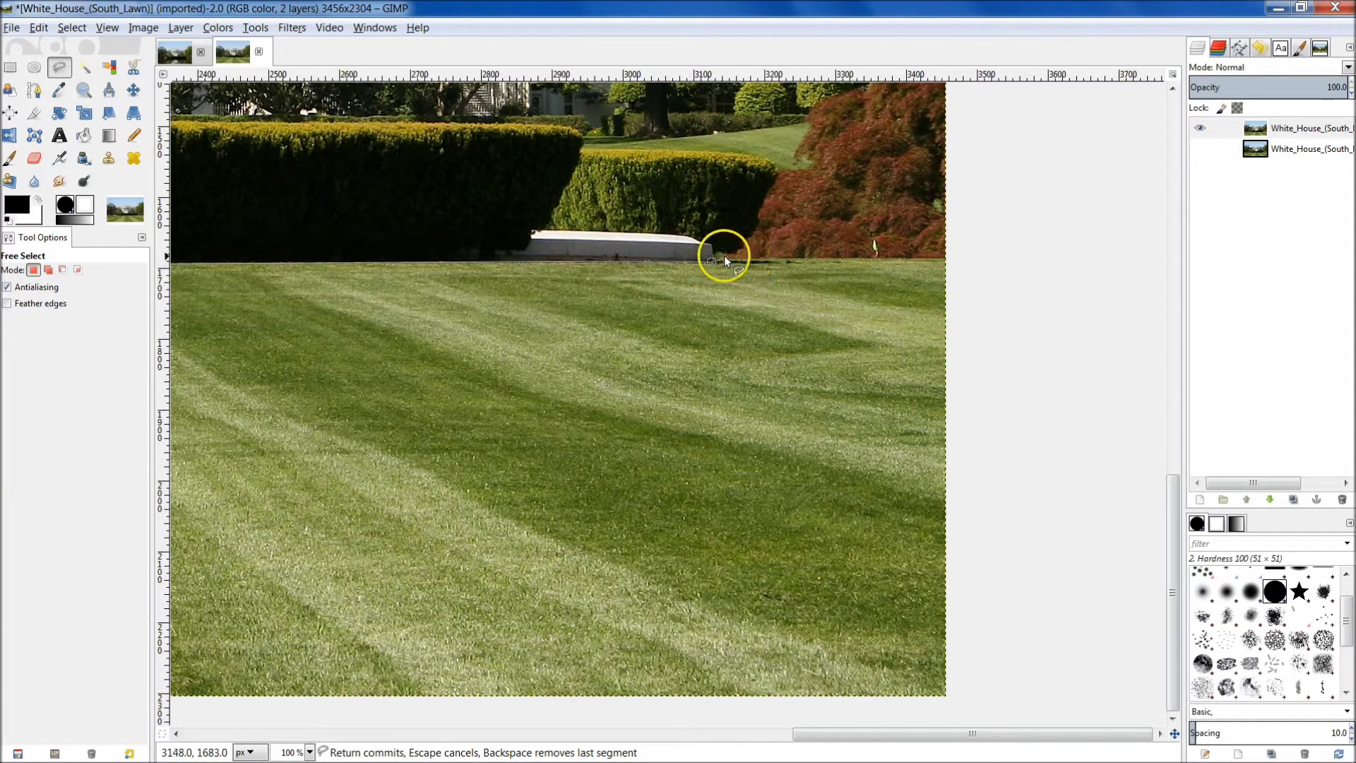
left_click(972, 261)
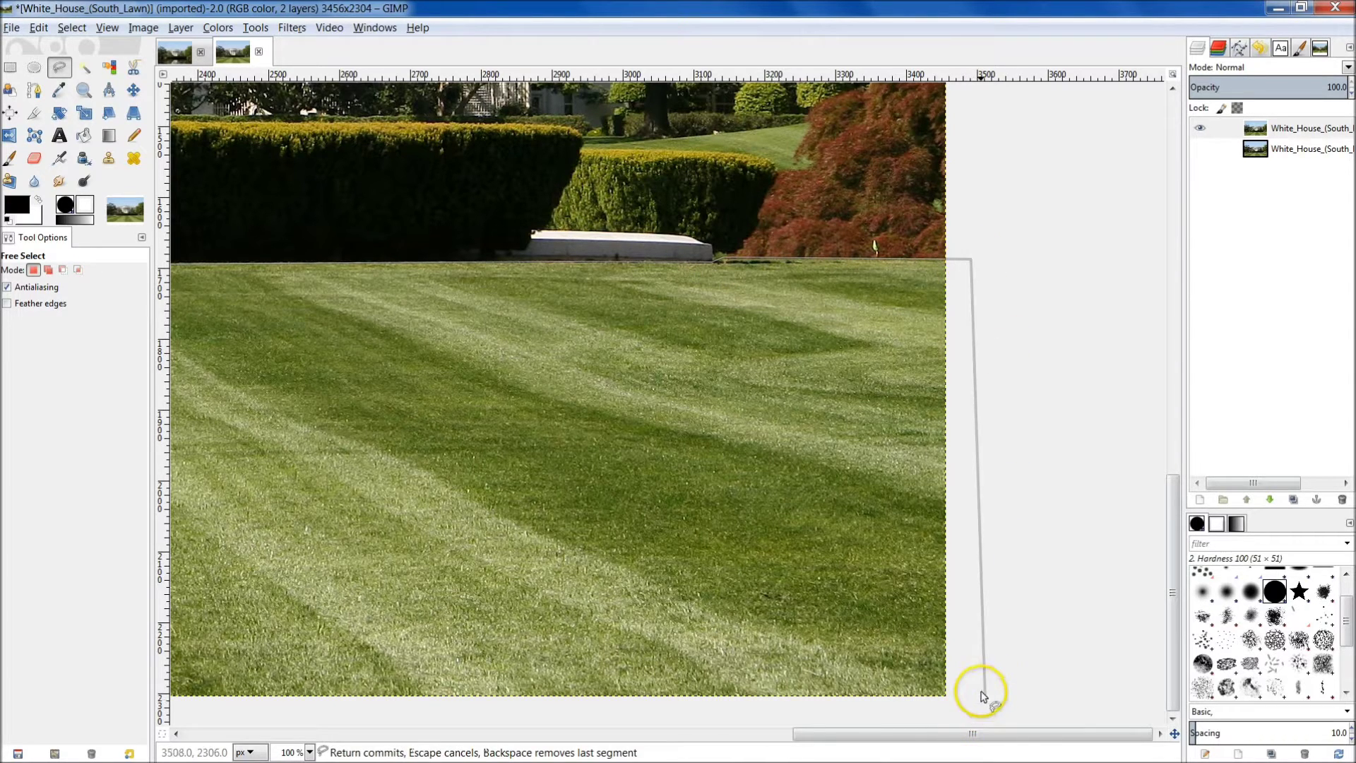
left_click(957, 705)
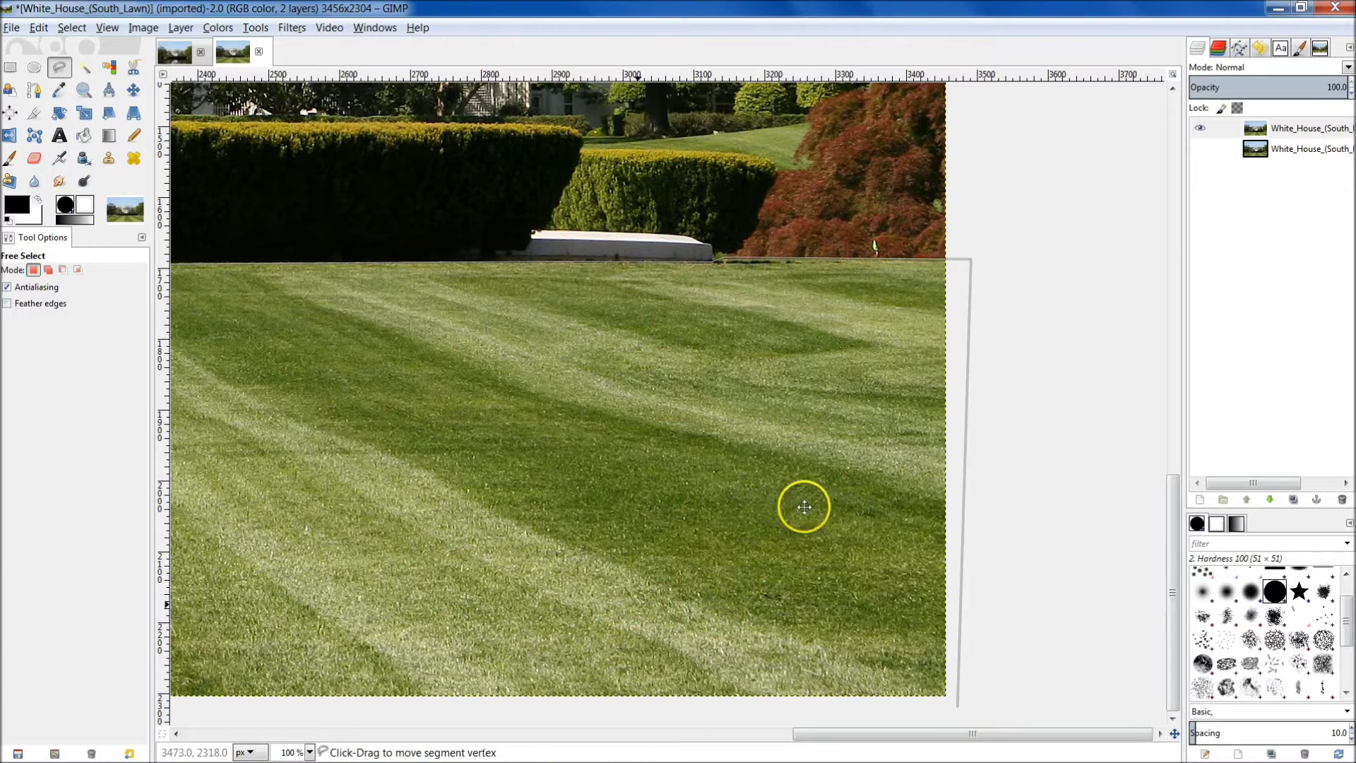
Step: Carry the outline to the bottom-left corner and close it at the starting point
key("space")
scroll(904, 459, "left", 5)
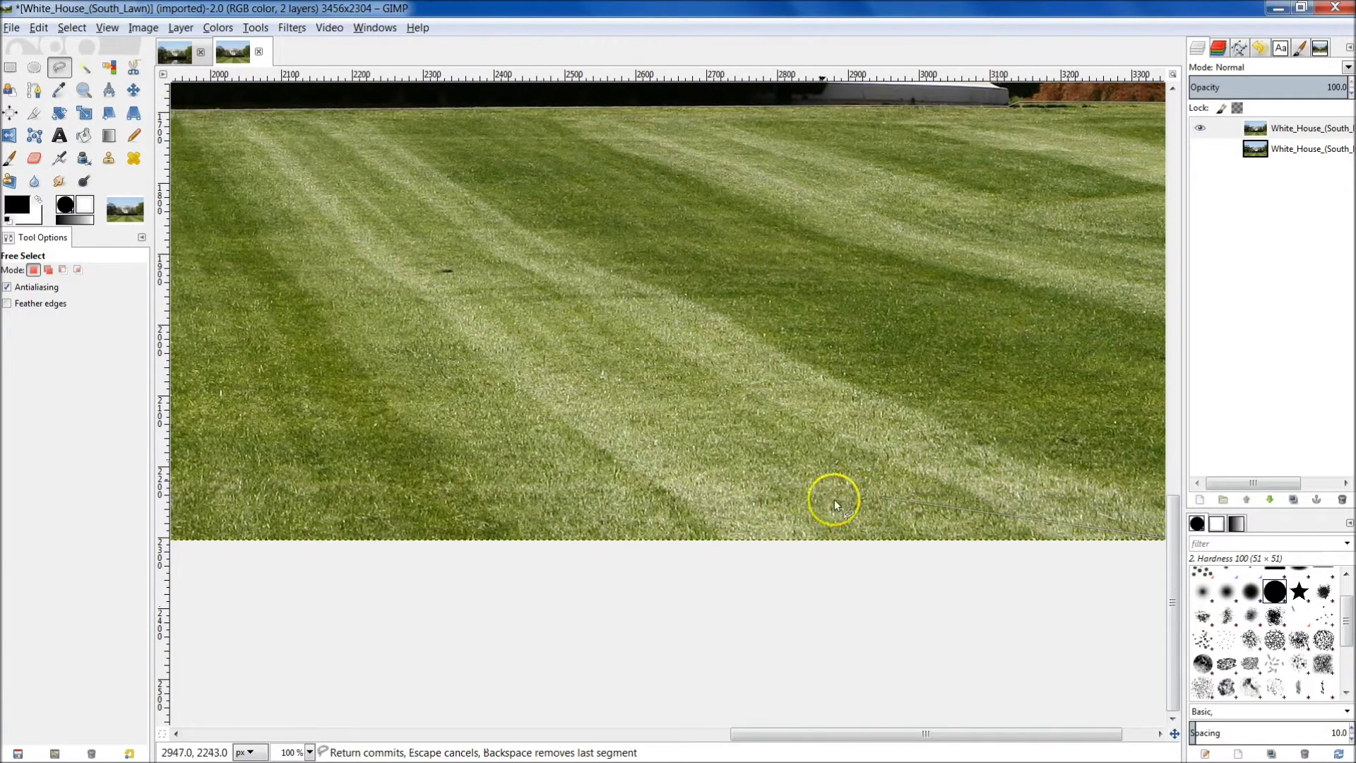
scroll(735, 593, "right", 1)
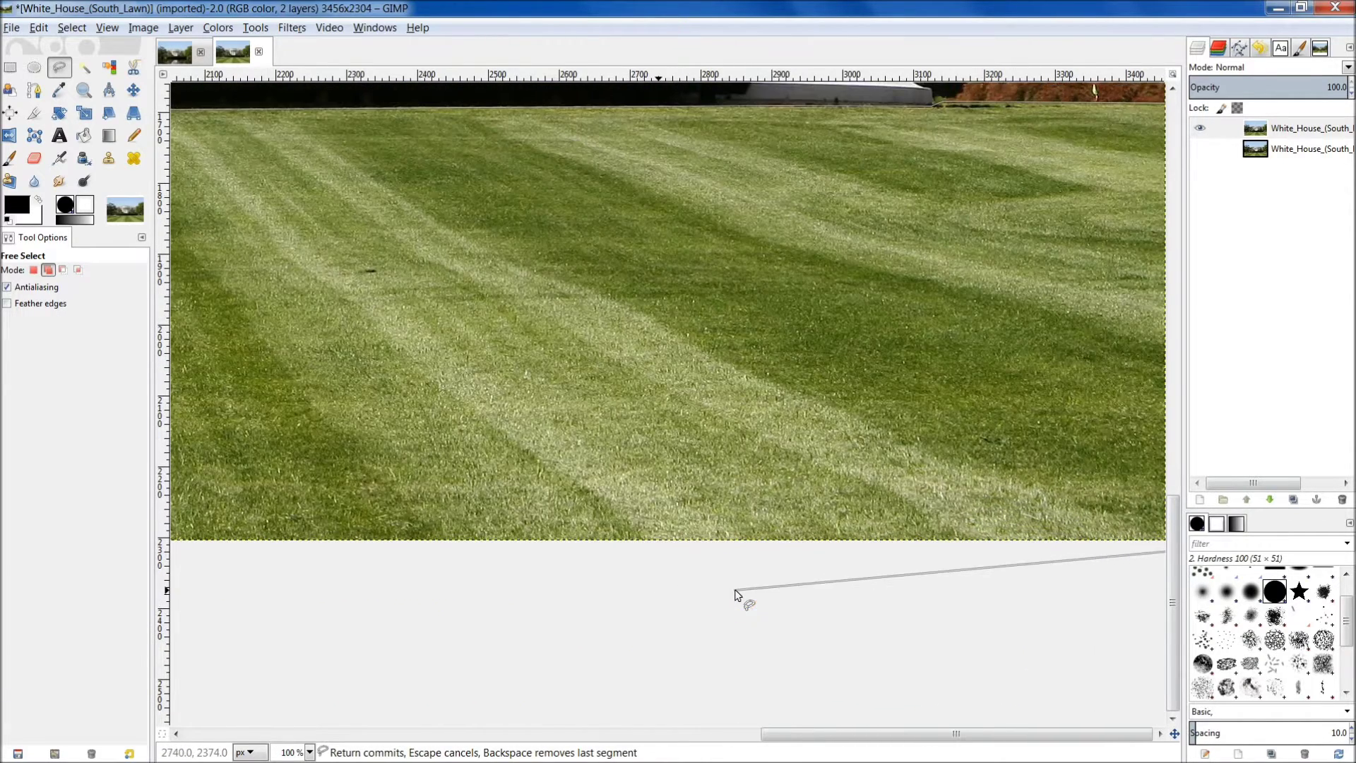
scroll(735, 594, "down", 3)
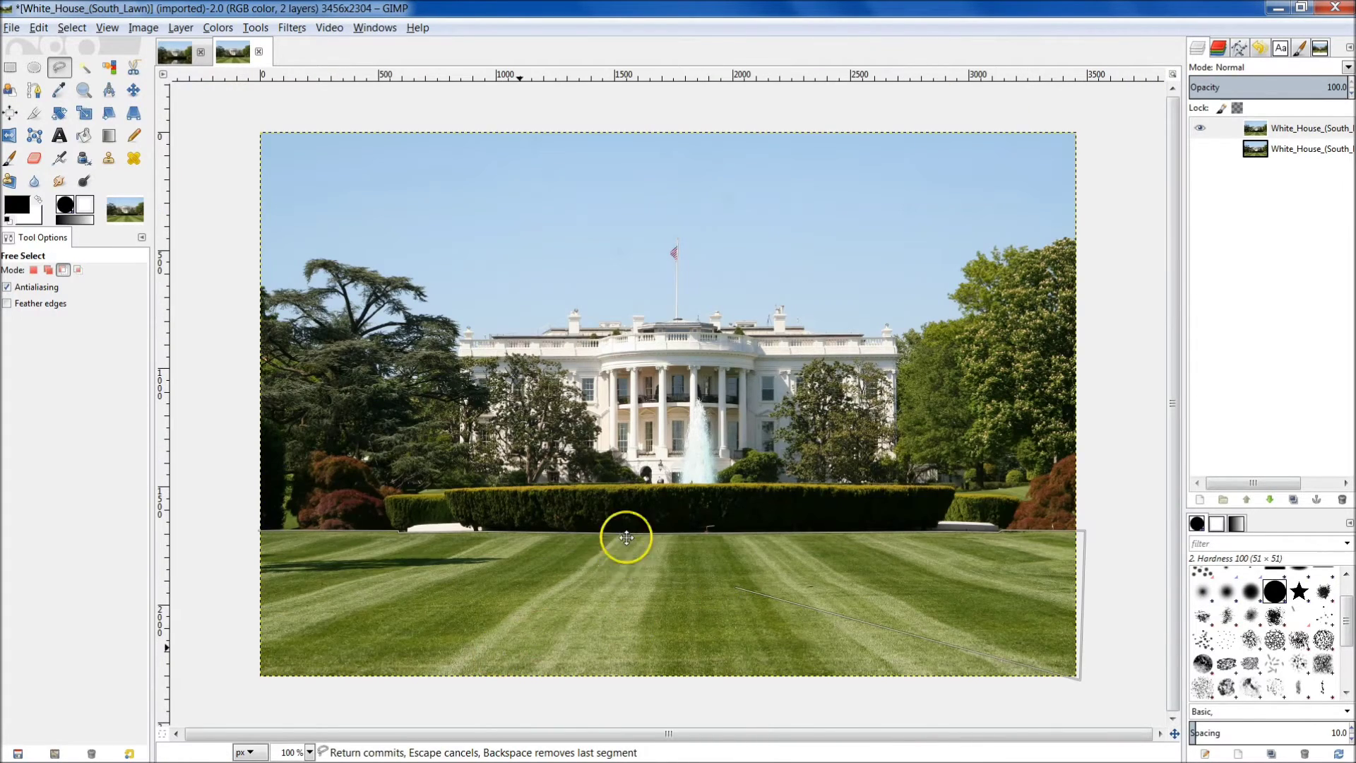
scroll(382, 551, "left", 3)
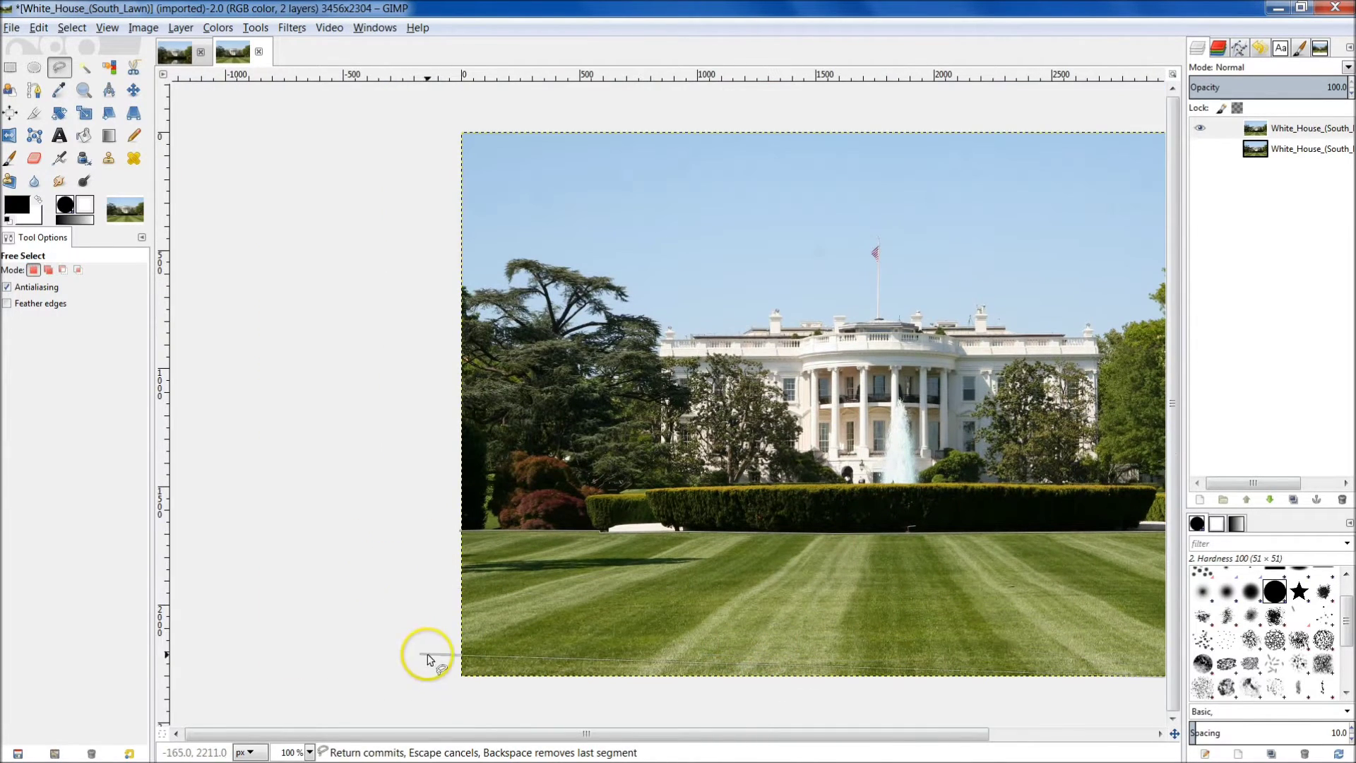
left_click(450, 685)
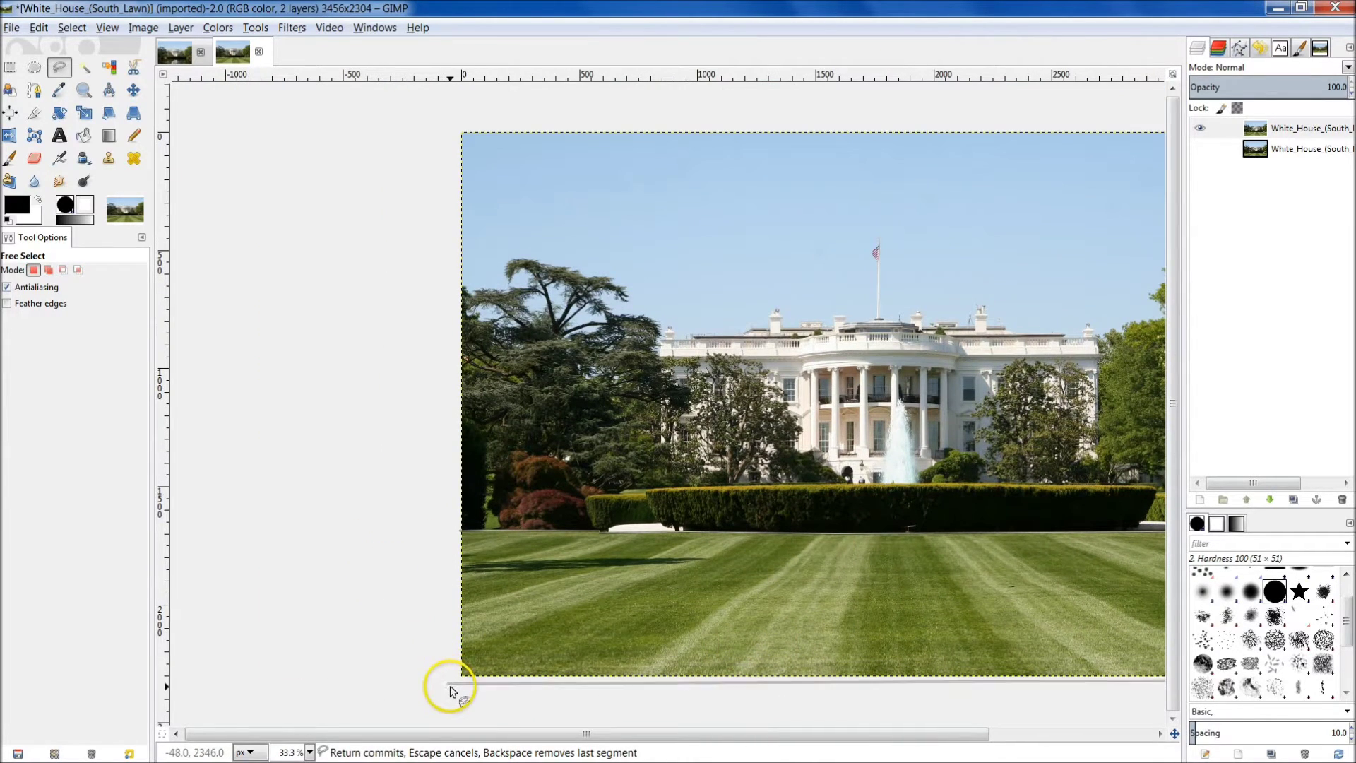
left_click(461, 531)
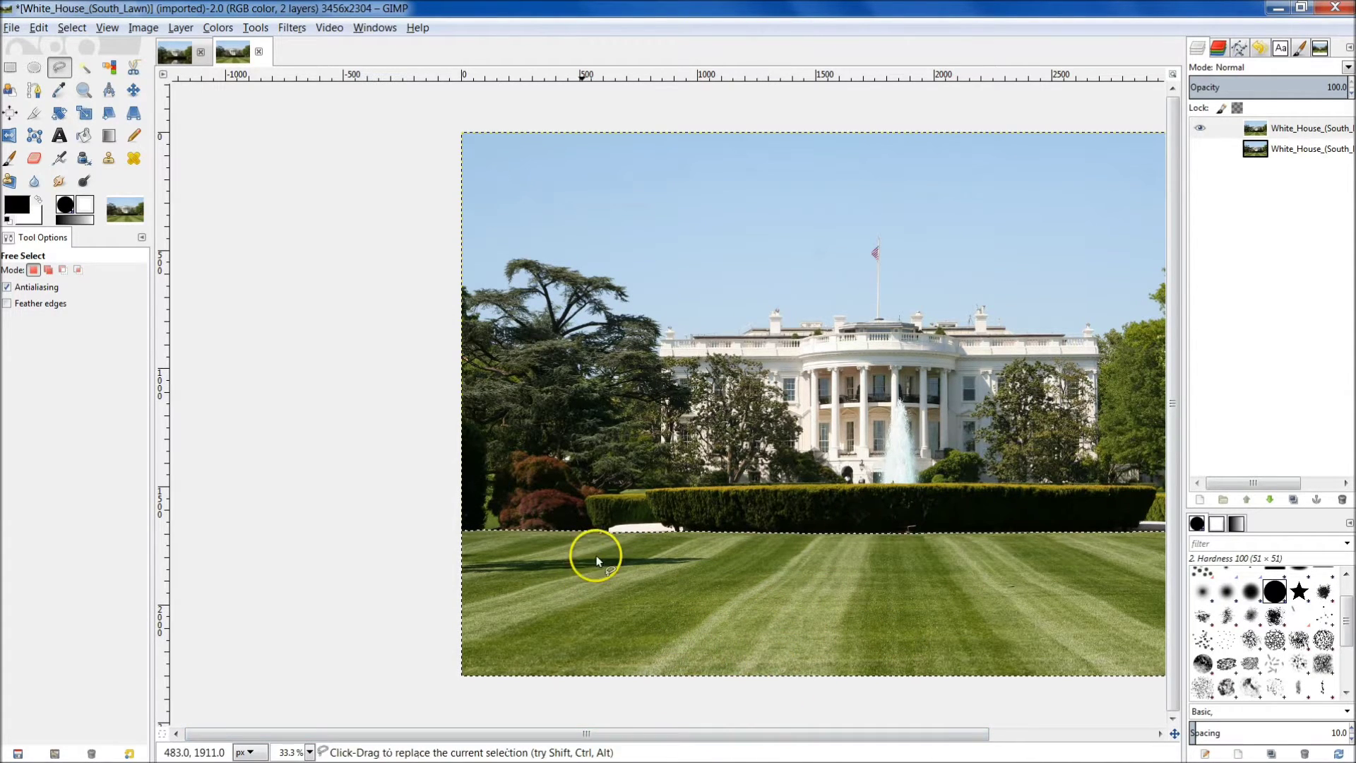
Step: Feather the lawn selection by 7 px using Select > Feather
scroll(598, 548, "up", 6)
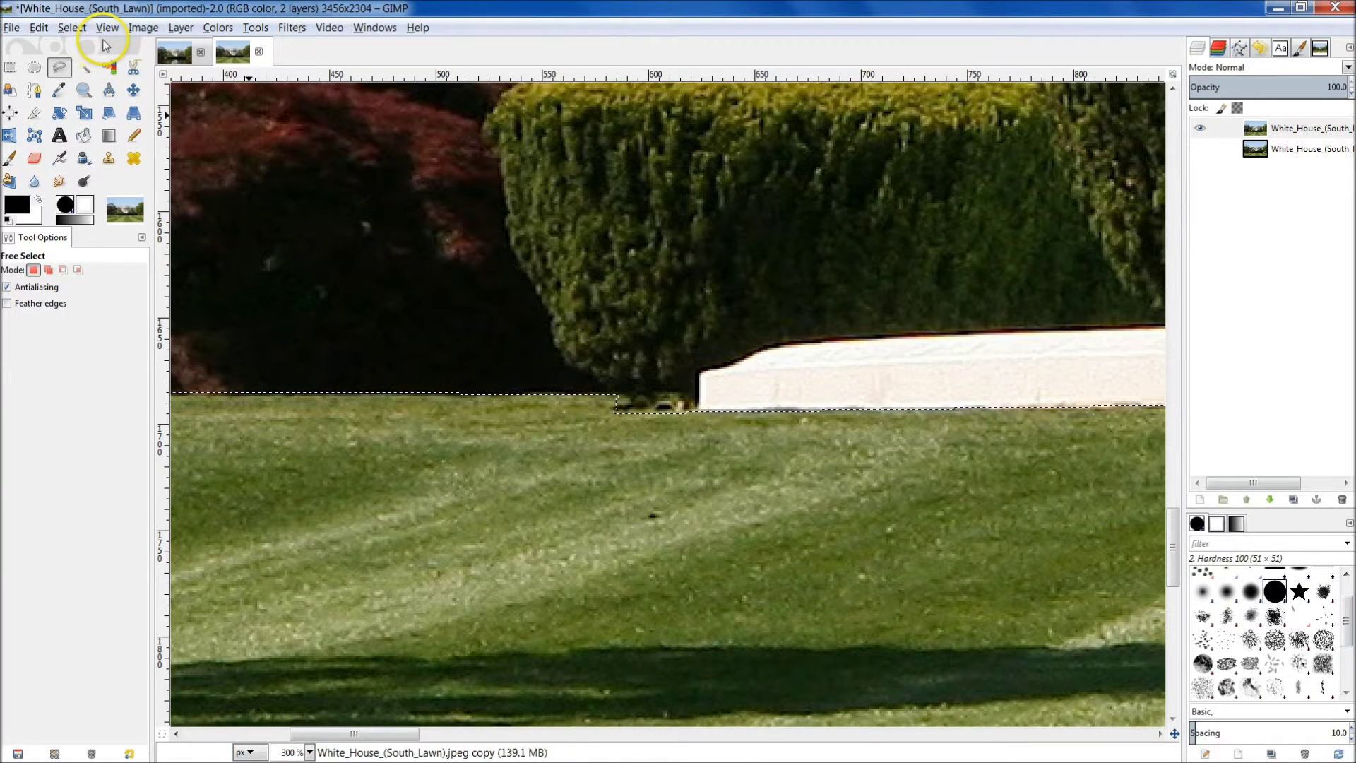
left_click(77, 32)
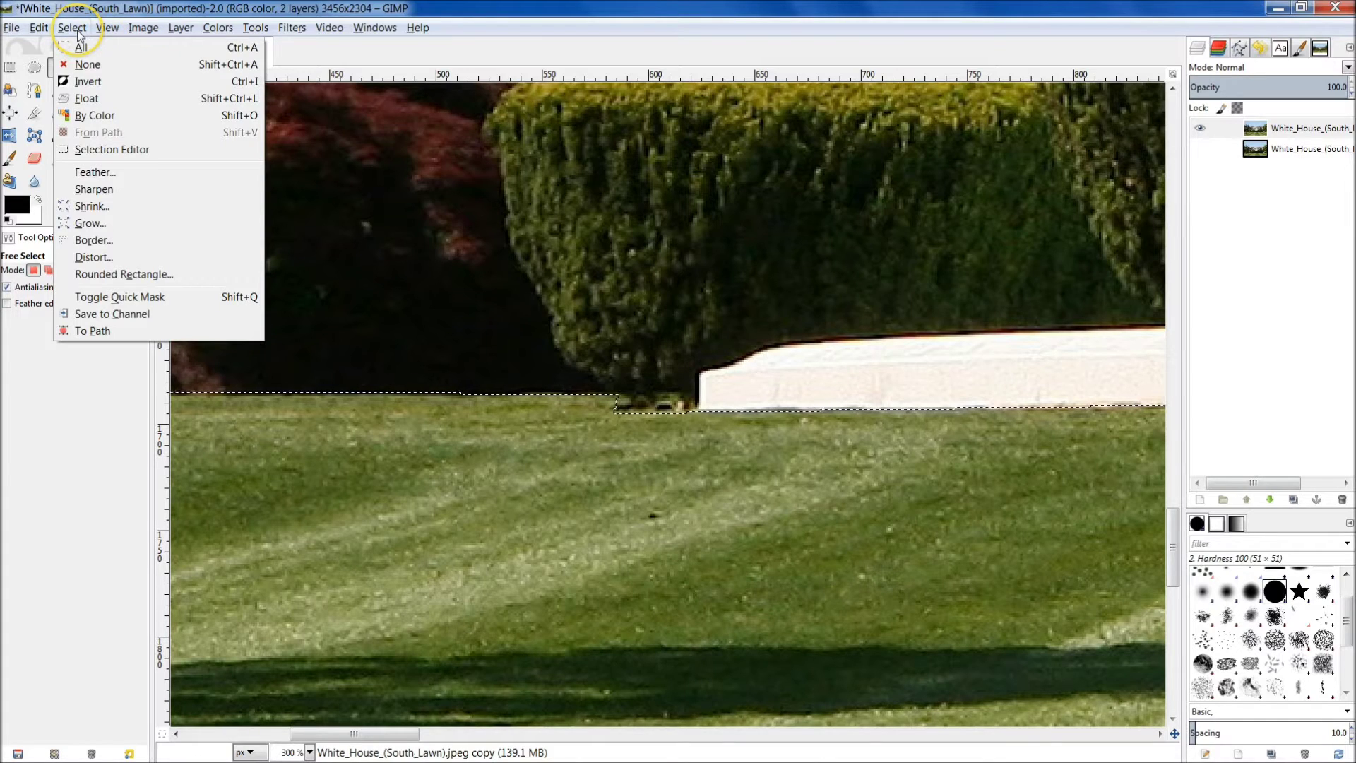
left_click(95, 171)
left_click(272, 190)
left_click(272, 190)
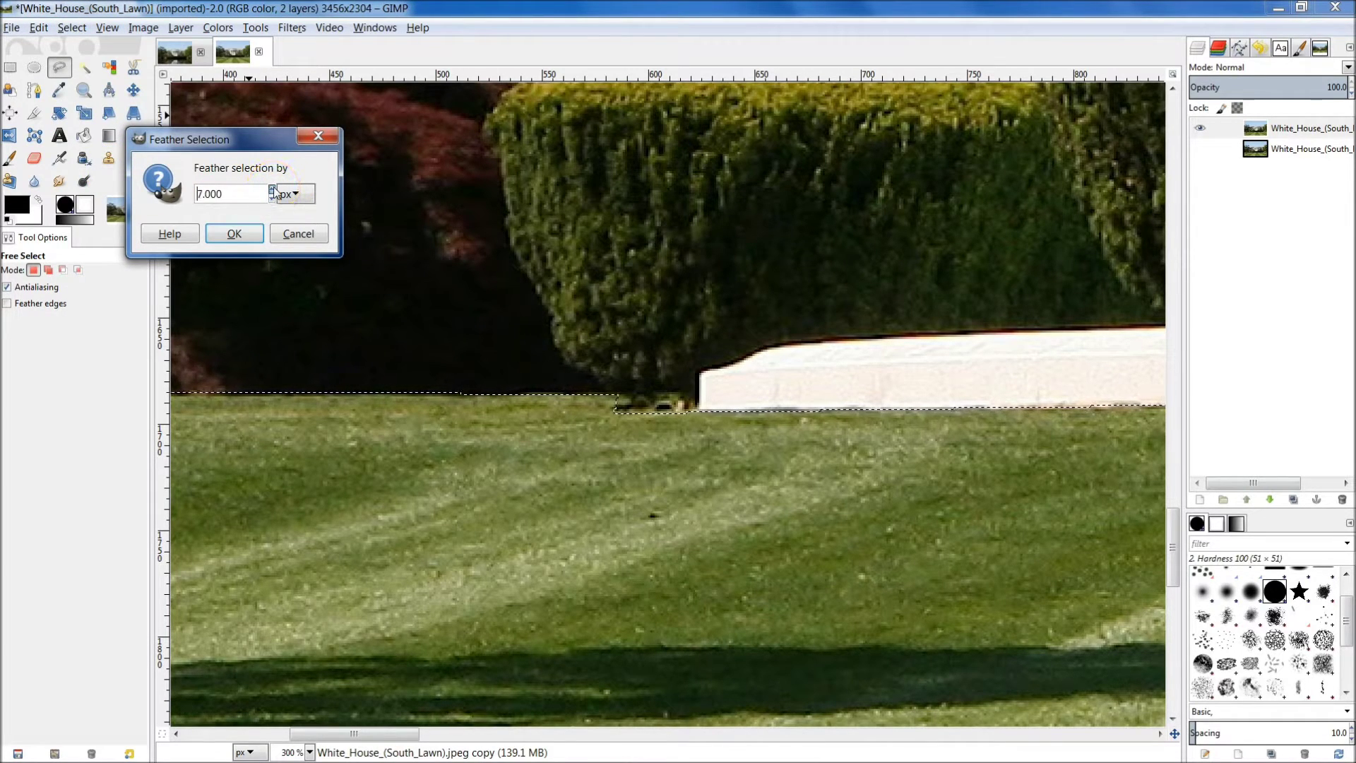
left_click(266, 189)
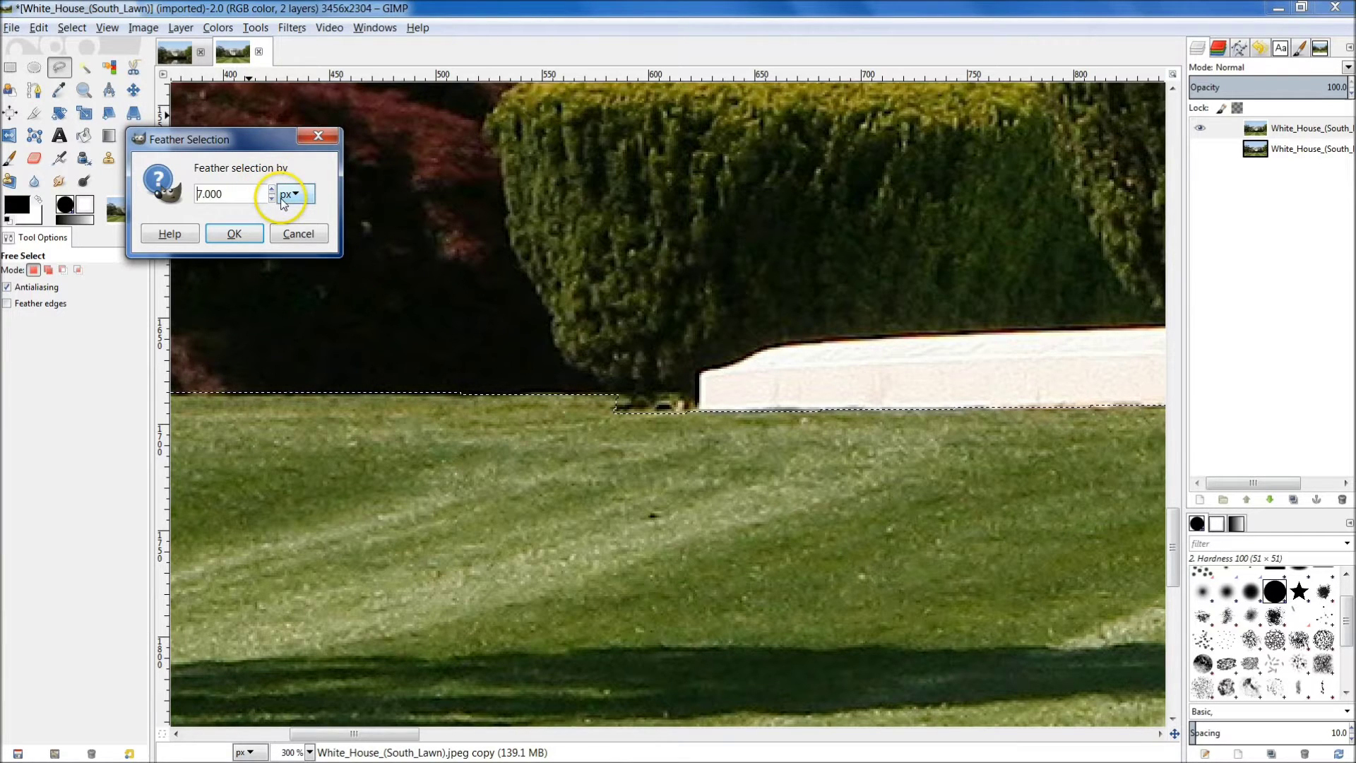
left_click(234, 236)
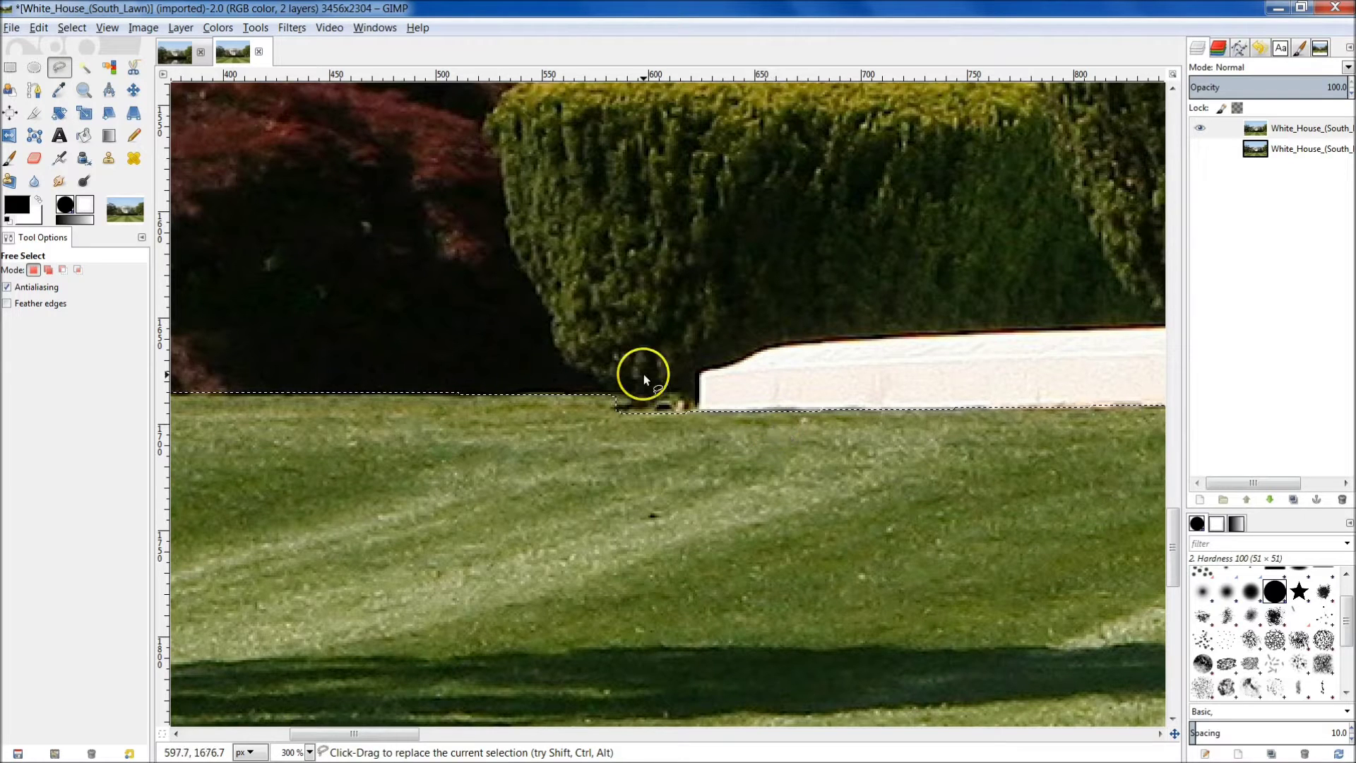
Step: Bucket-fill the selected lawn area with solid black
left_click(83, 135)
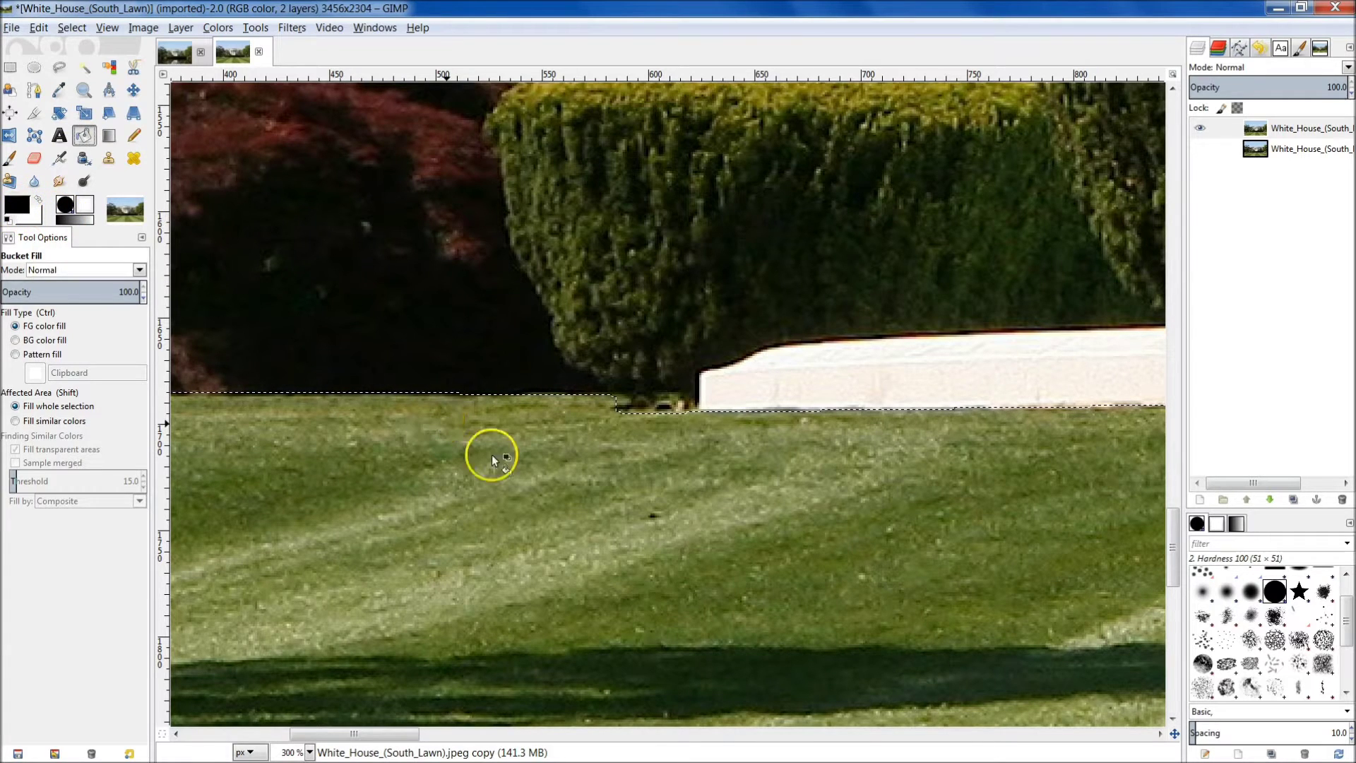
left_click(659, 485)
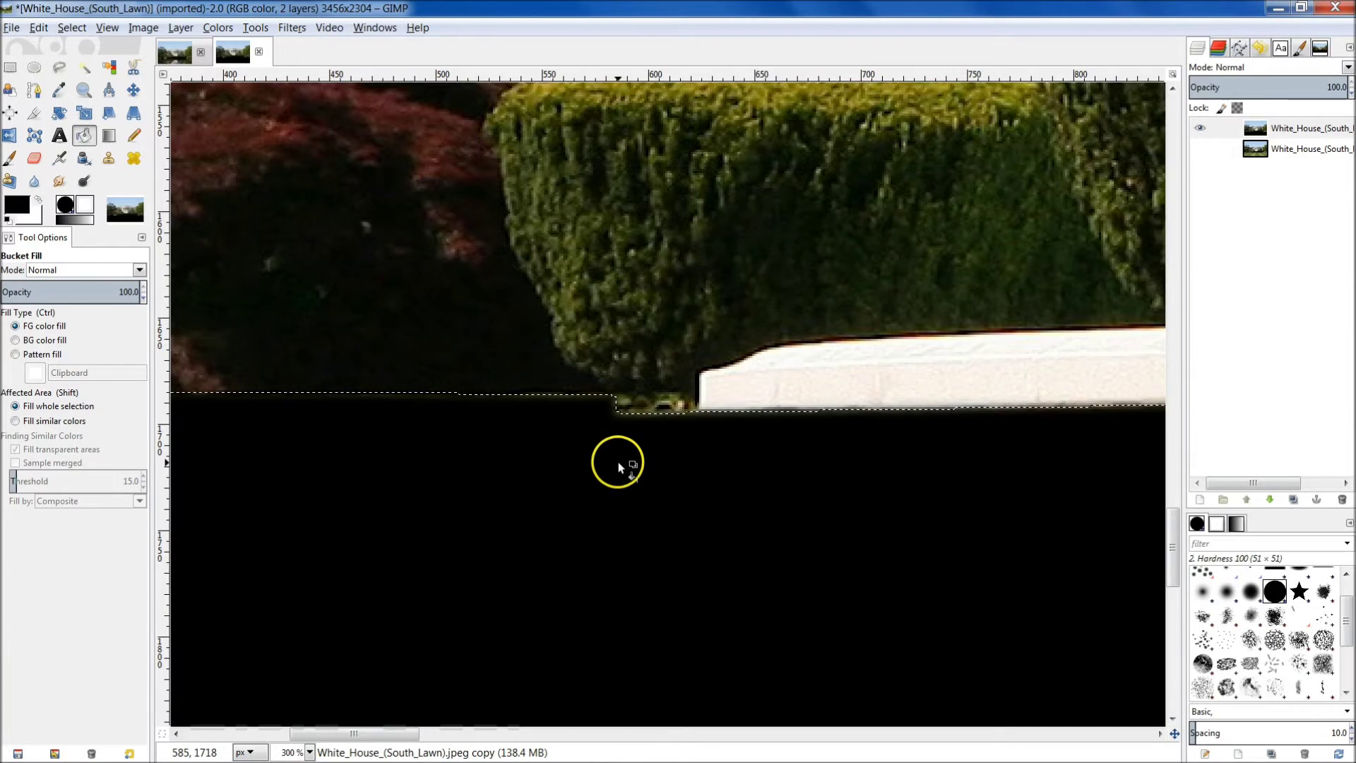
scroll(618, 462, "down", 2, "ctrl")
scroll(619, 467, "down", 6)
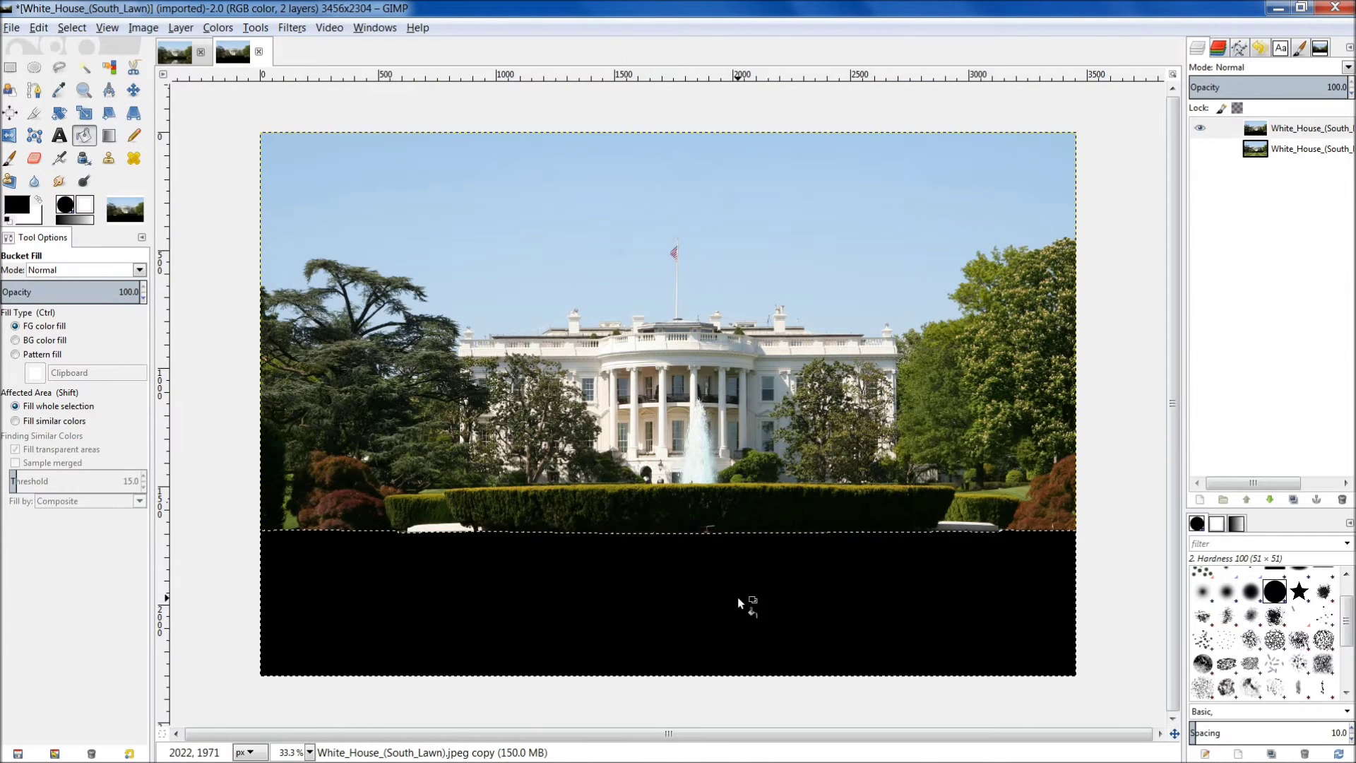
scroll(387, 593, "up", 7, "ctrl")
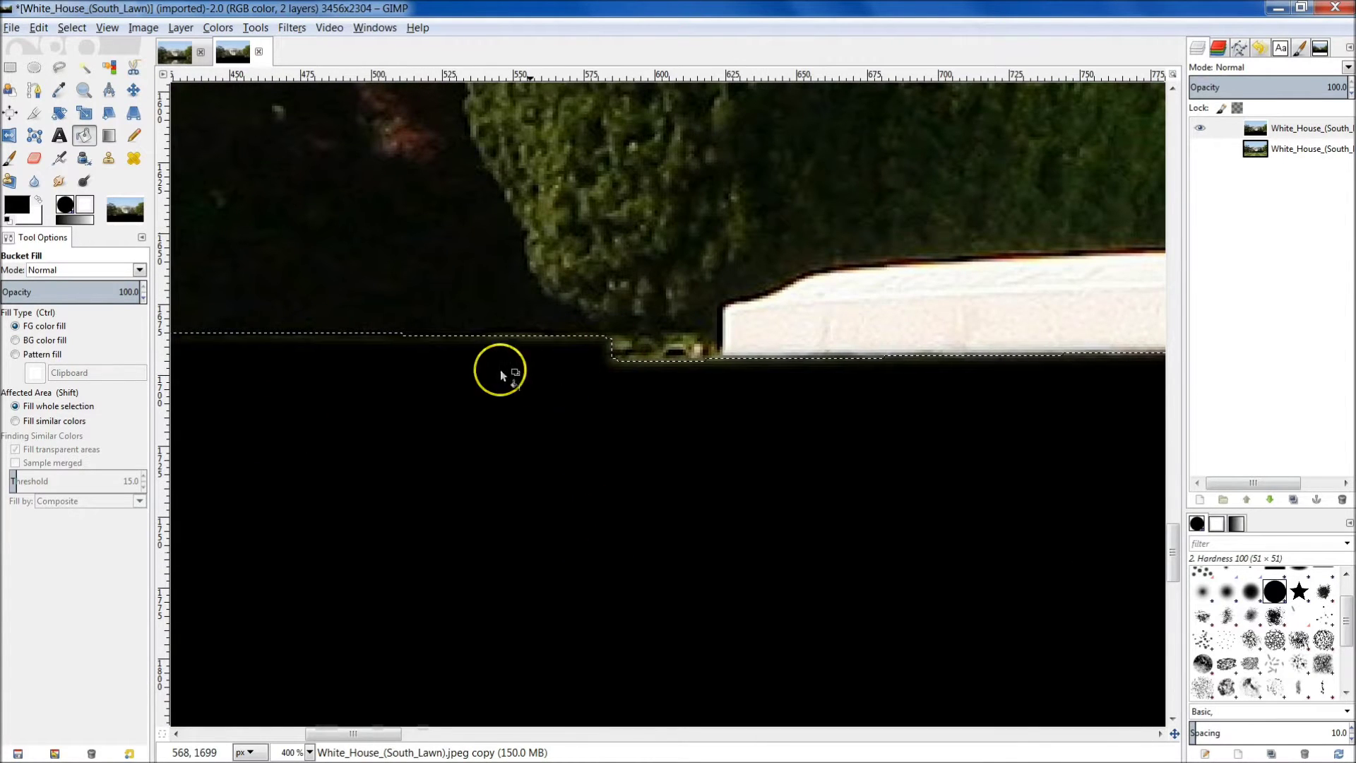
Step: Shrink the selection by 12 px with Shrink from image border unchecked
left_click(73, 28)
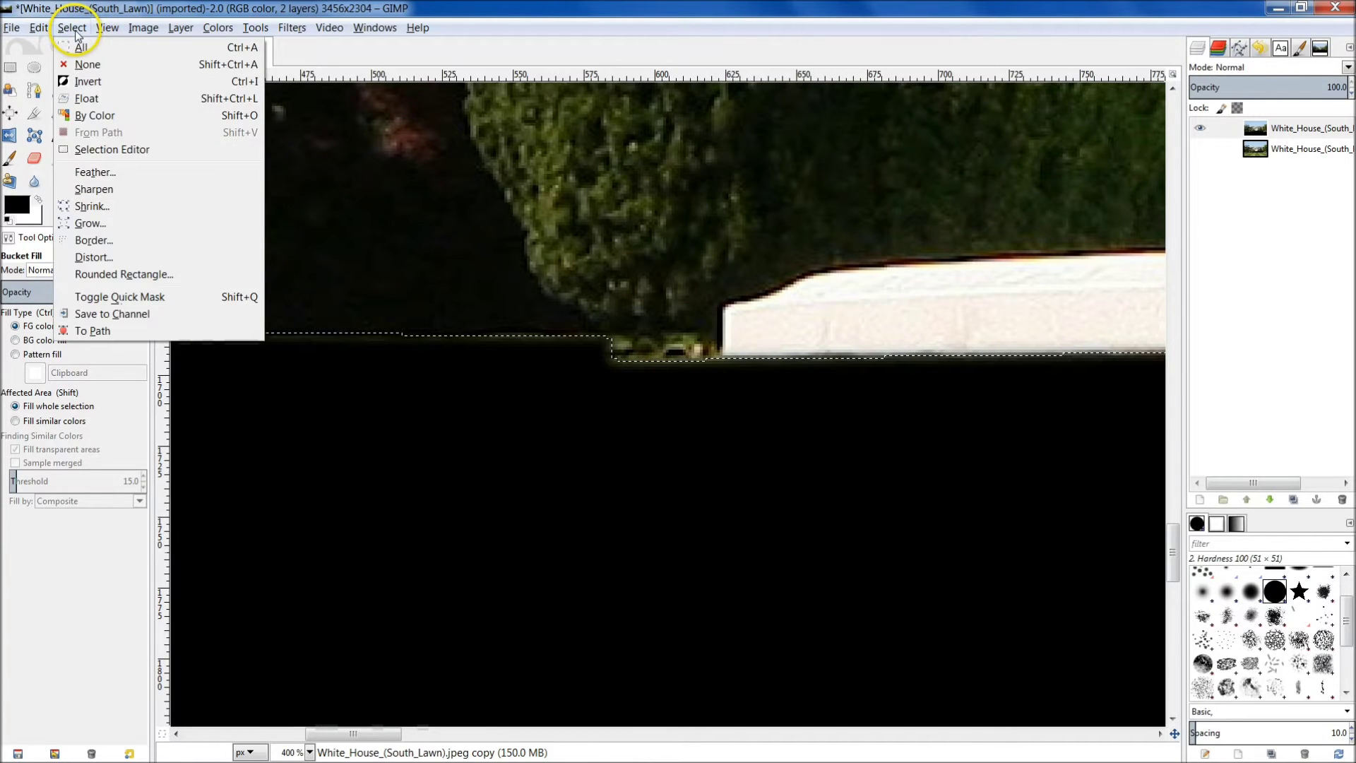
left_click(95, 212)
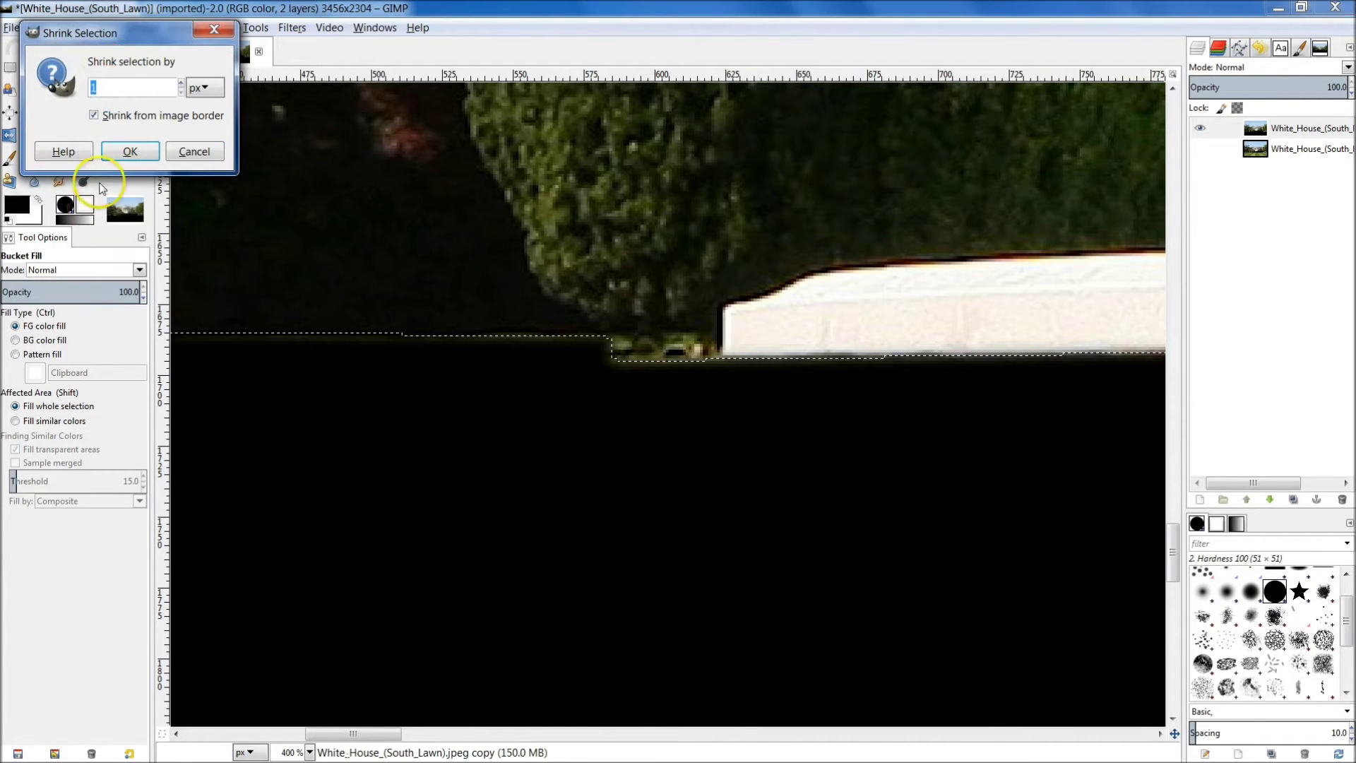
type("1")
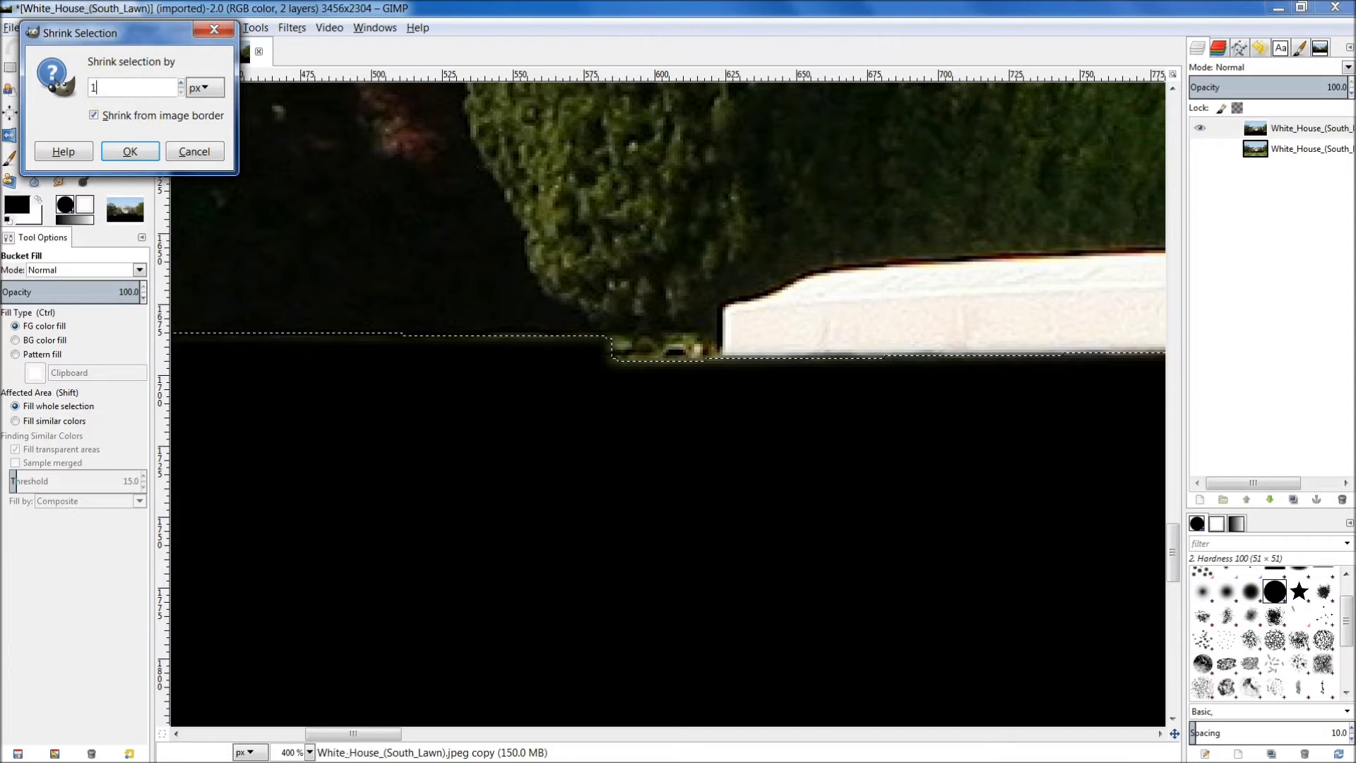
left_click(95, 116)
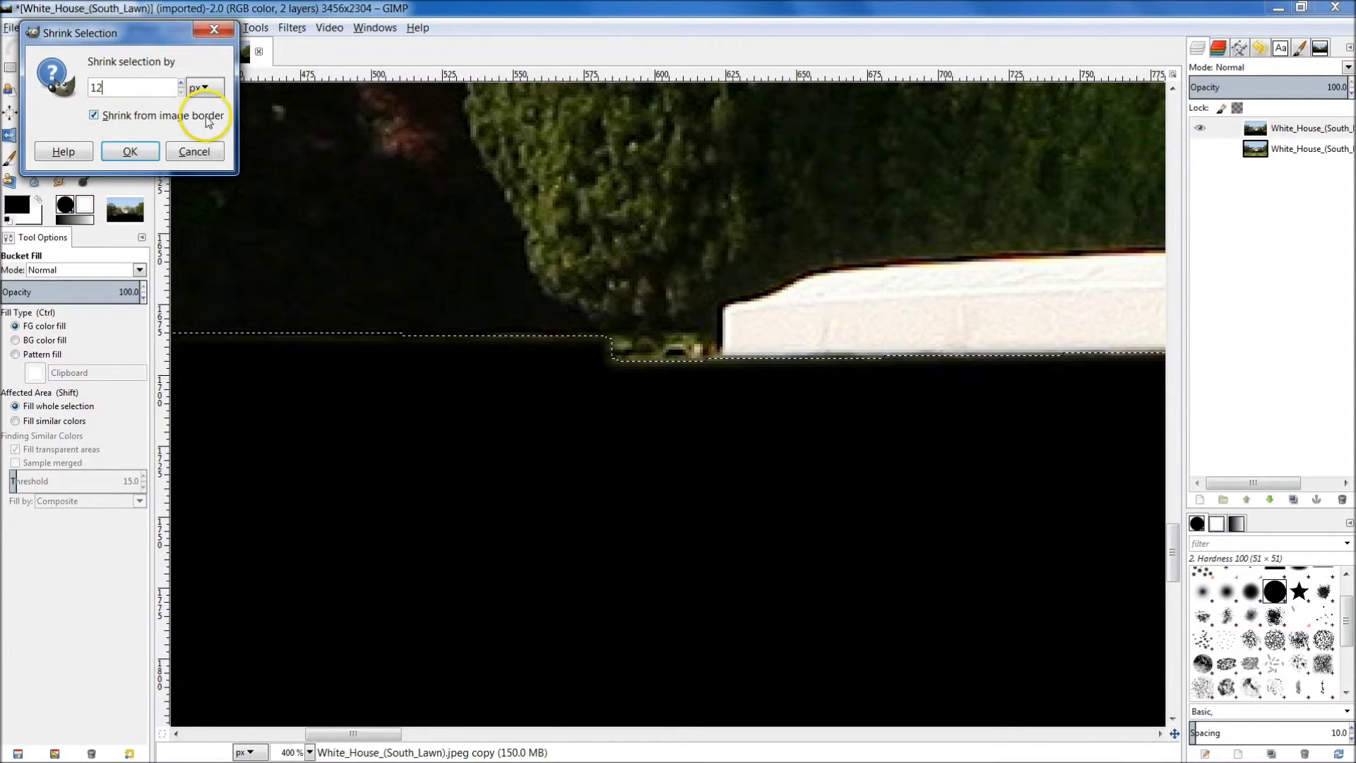
left_click(95, 116)
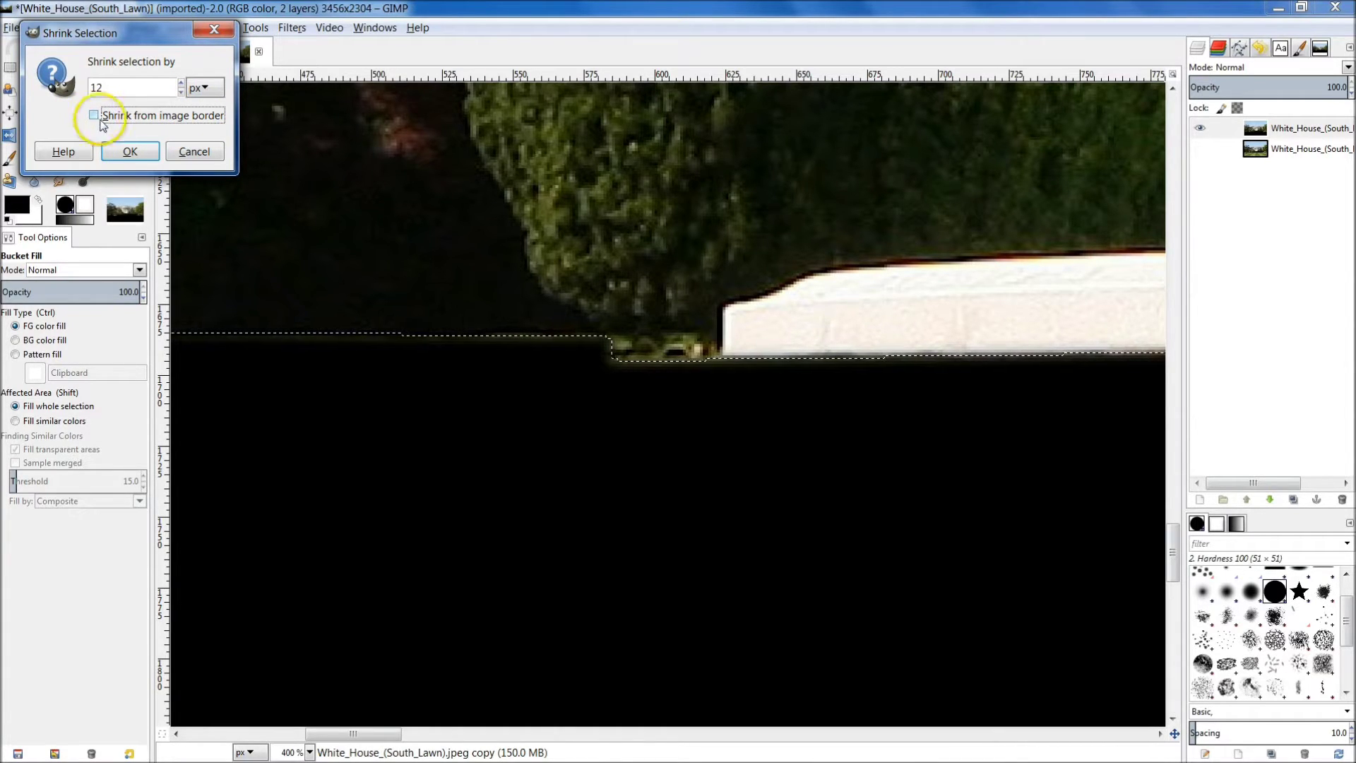
left_click(130, 151)
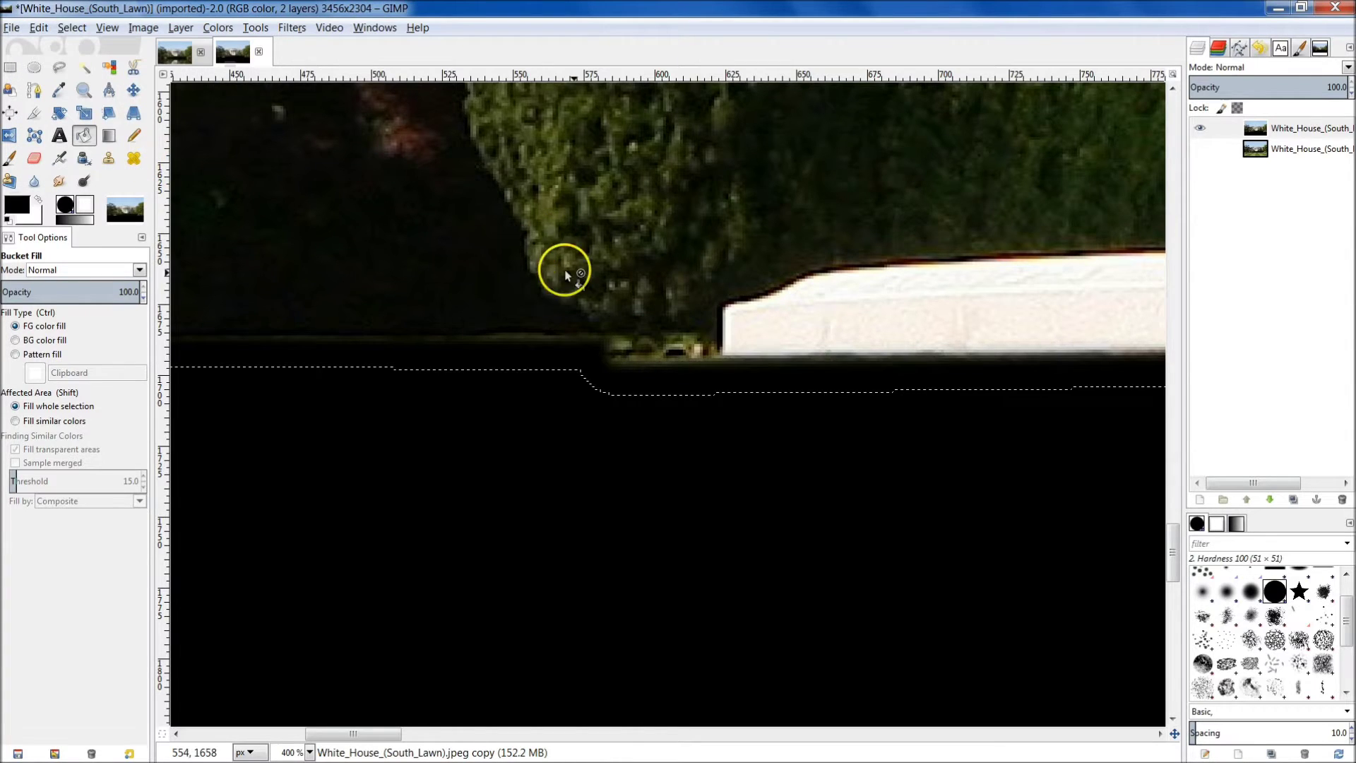
Step: Delete the black fill inside the shrunk selection, leaving the lawn area transparent
scroll(585, 277, "down", 3)
scroll(586, 280, "down", 6)
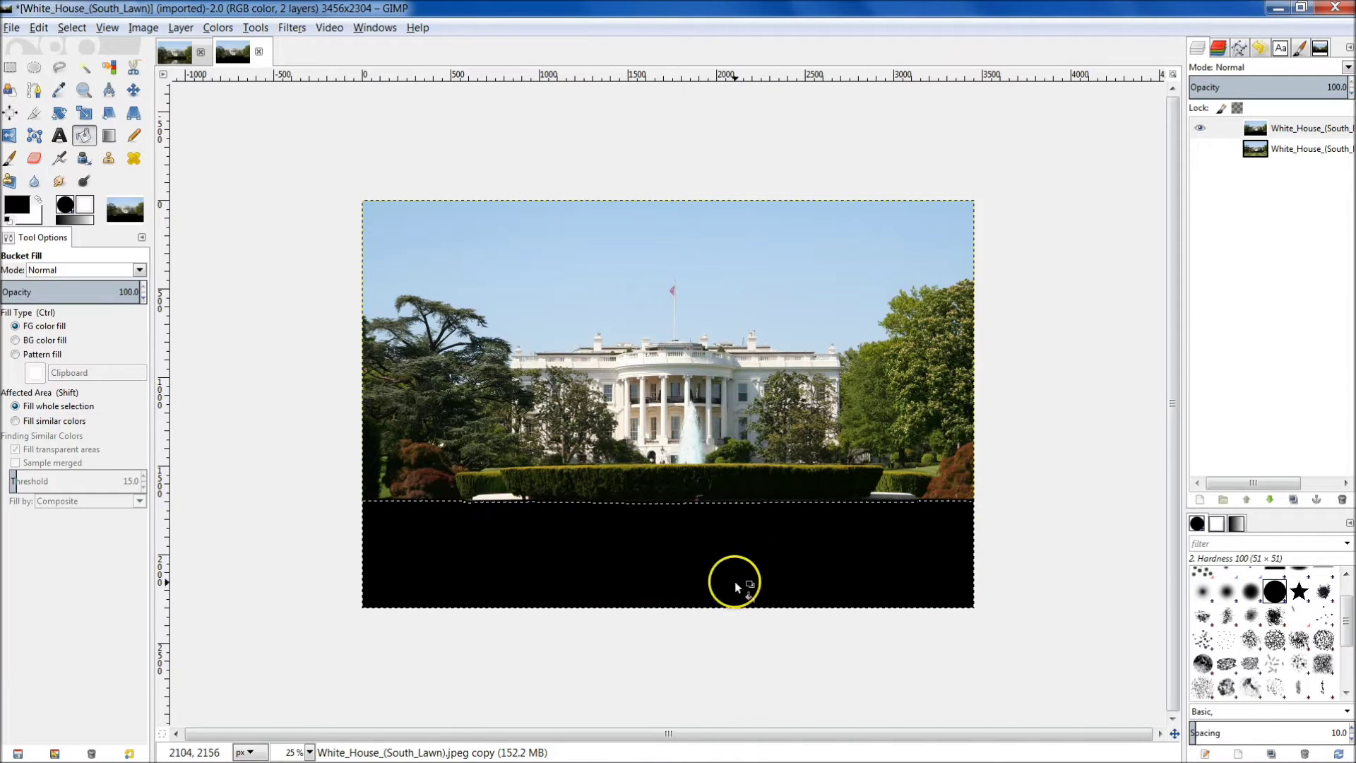
scroll(445, 565, "up", 2)
scroll(416, 603, "up", 1)
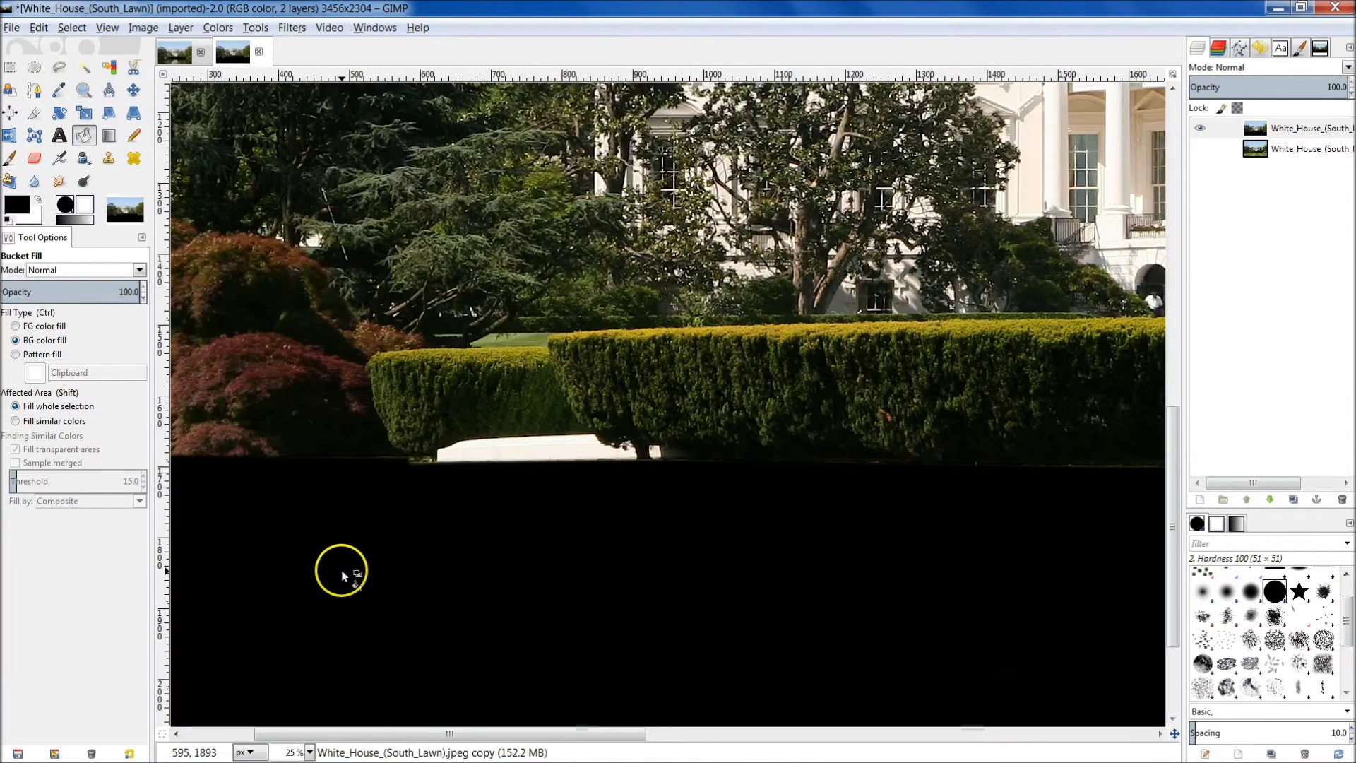
scroll(346, 561, "down", 3)
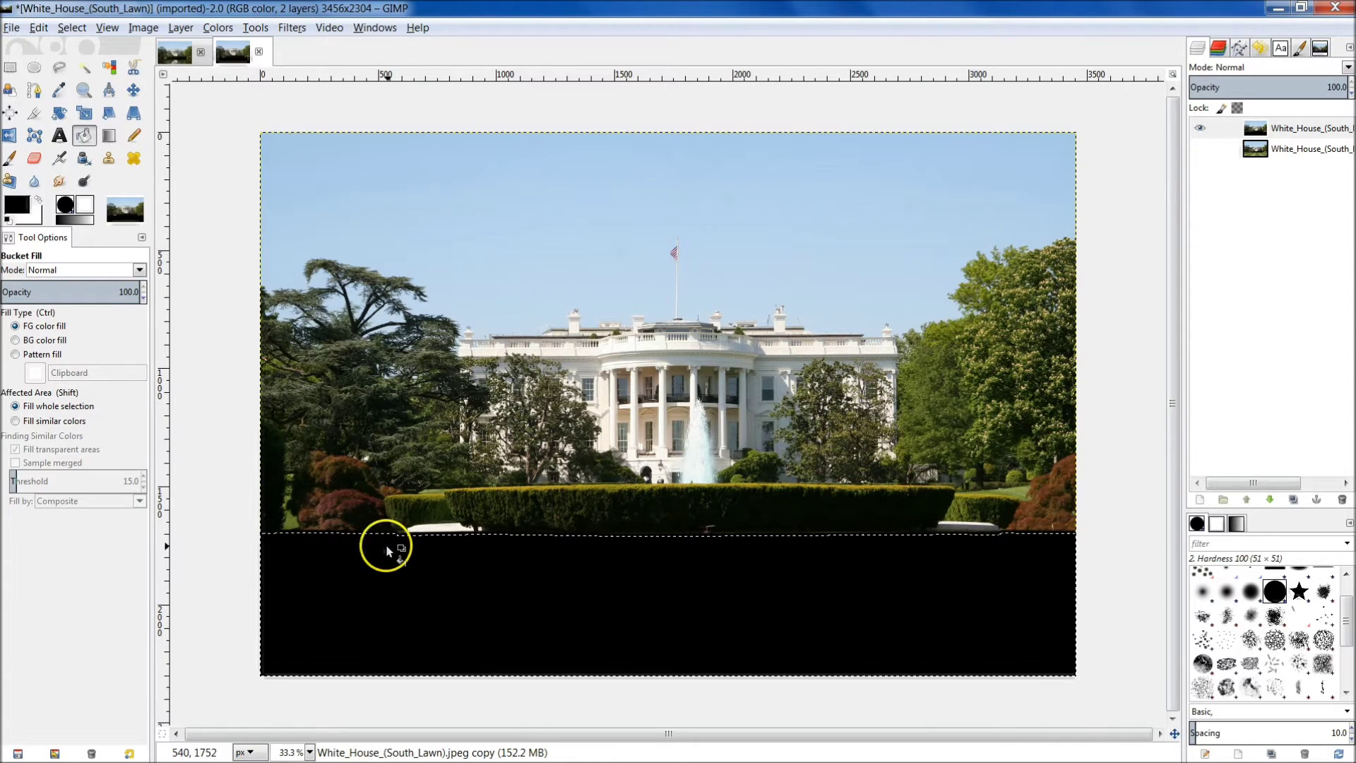
key("Delete")
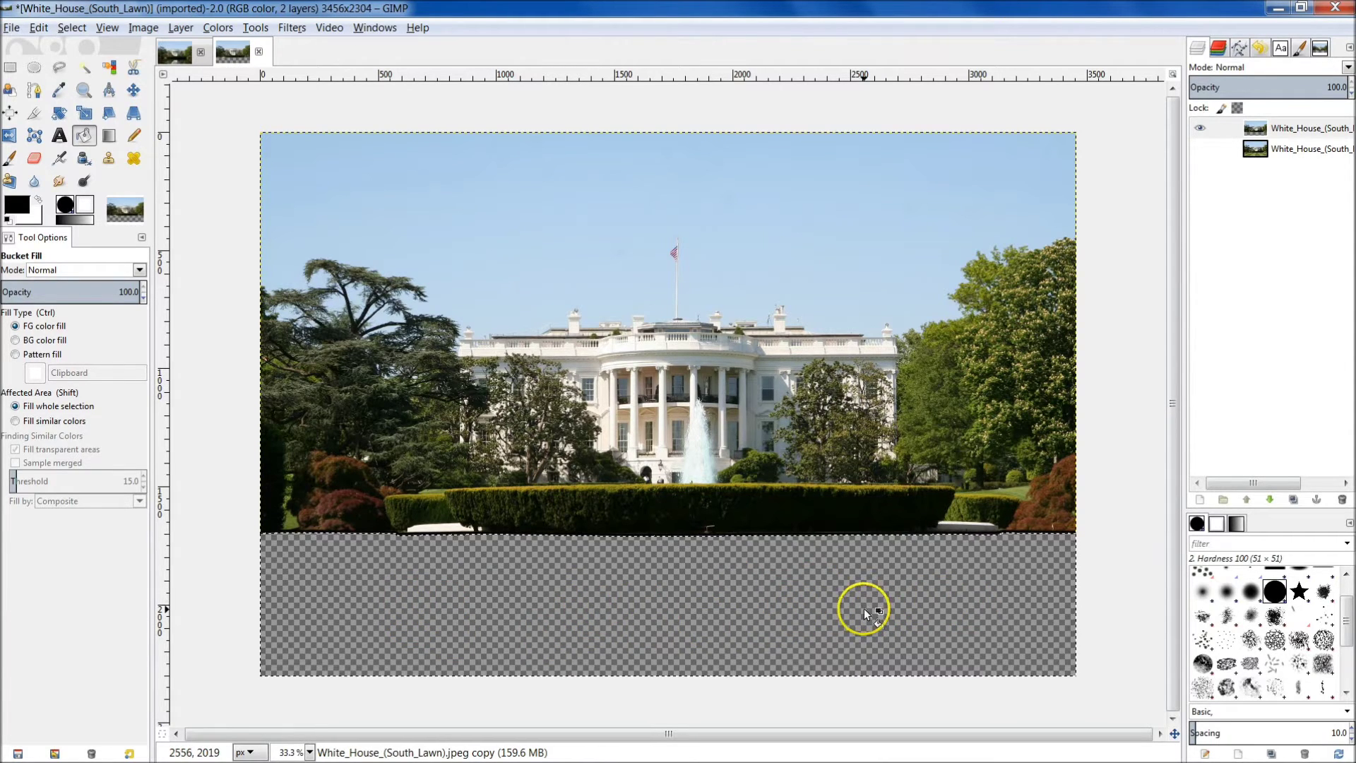
key("m")
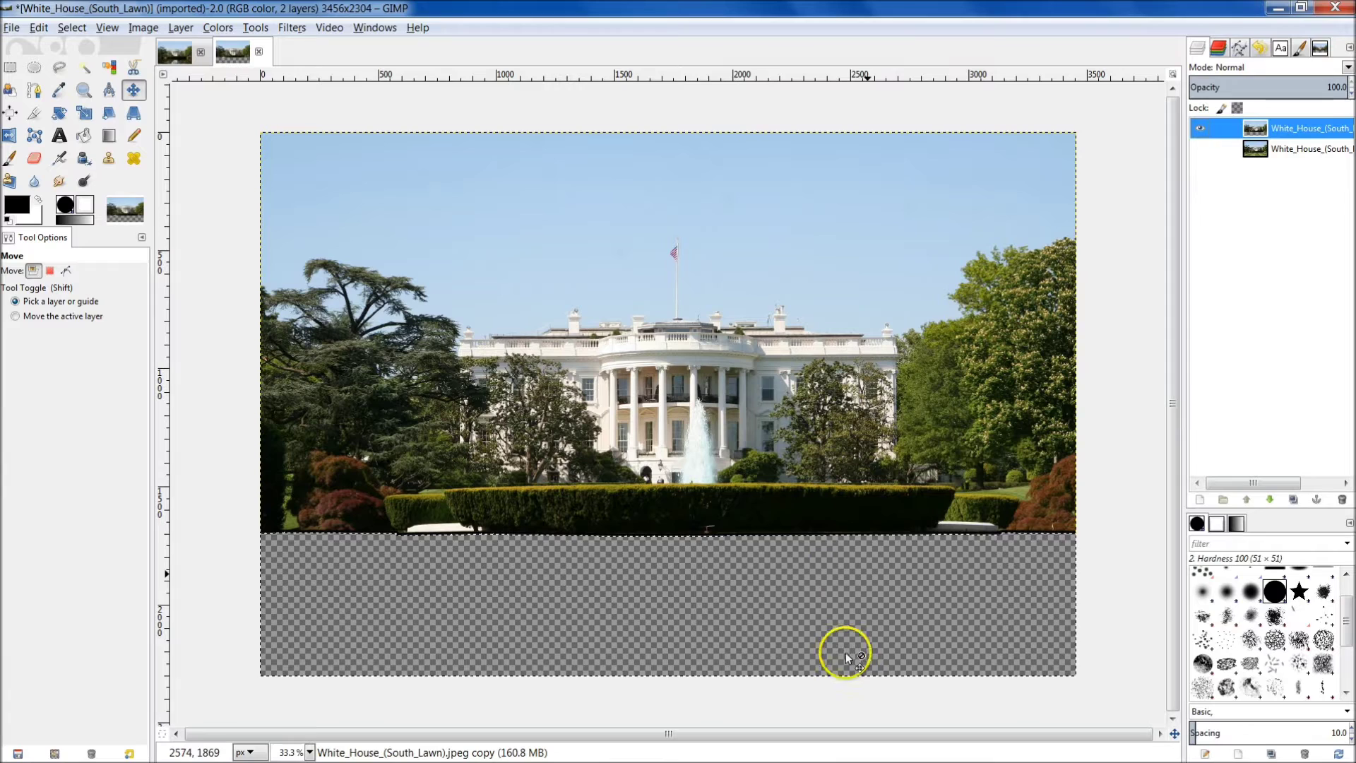
Step: Make the lower original layer active and turn its visibility back on
left_click(71, 28)
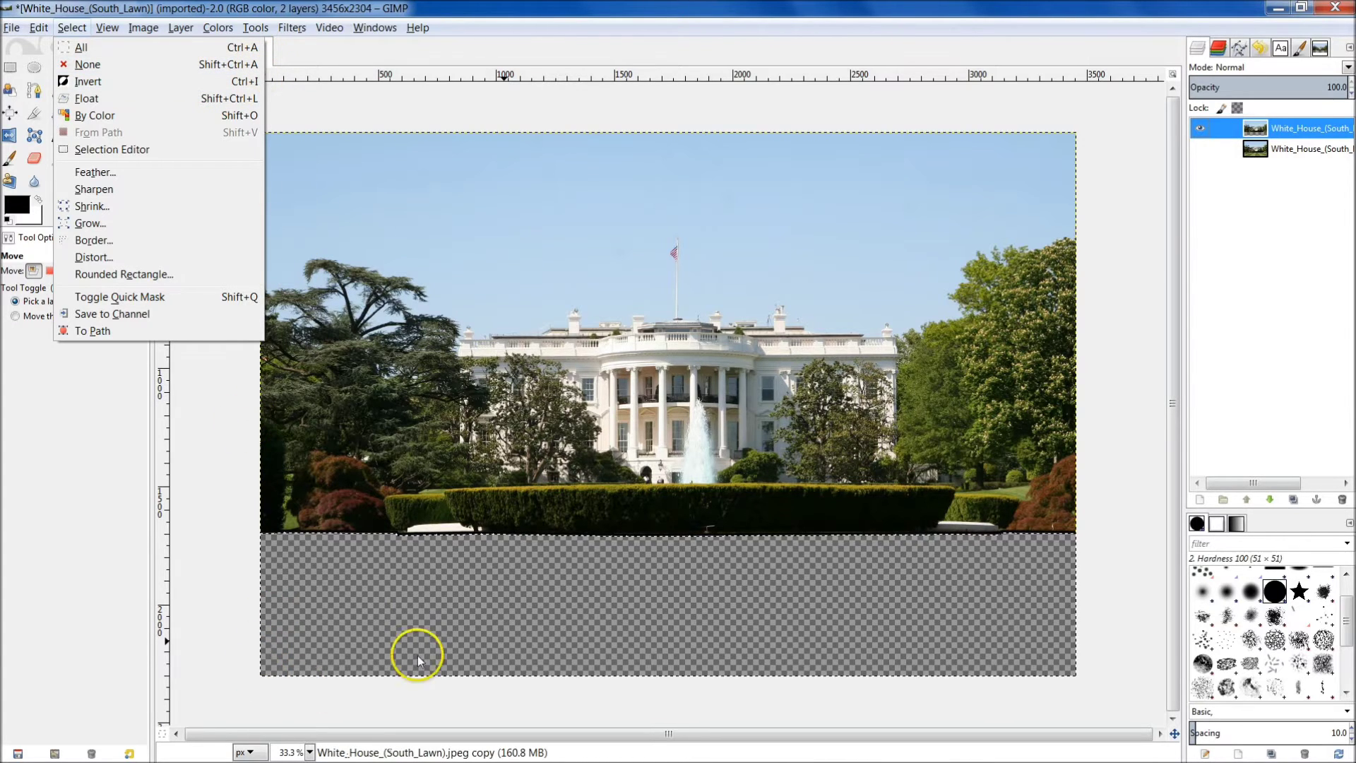
left_click(188, 607)
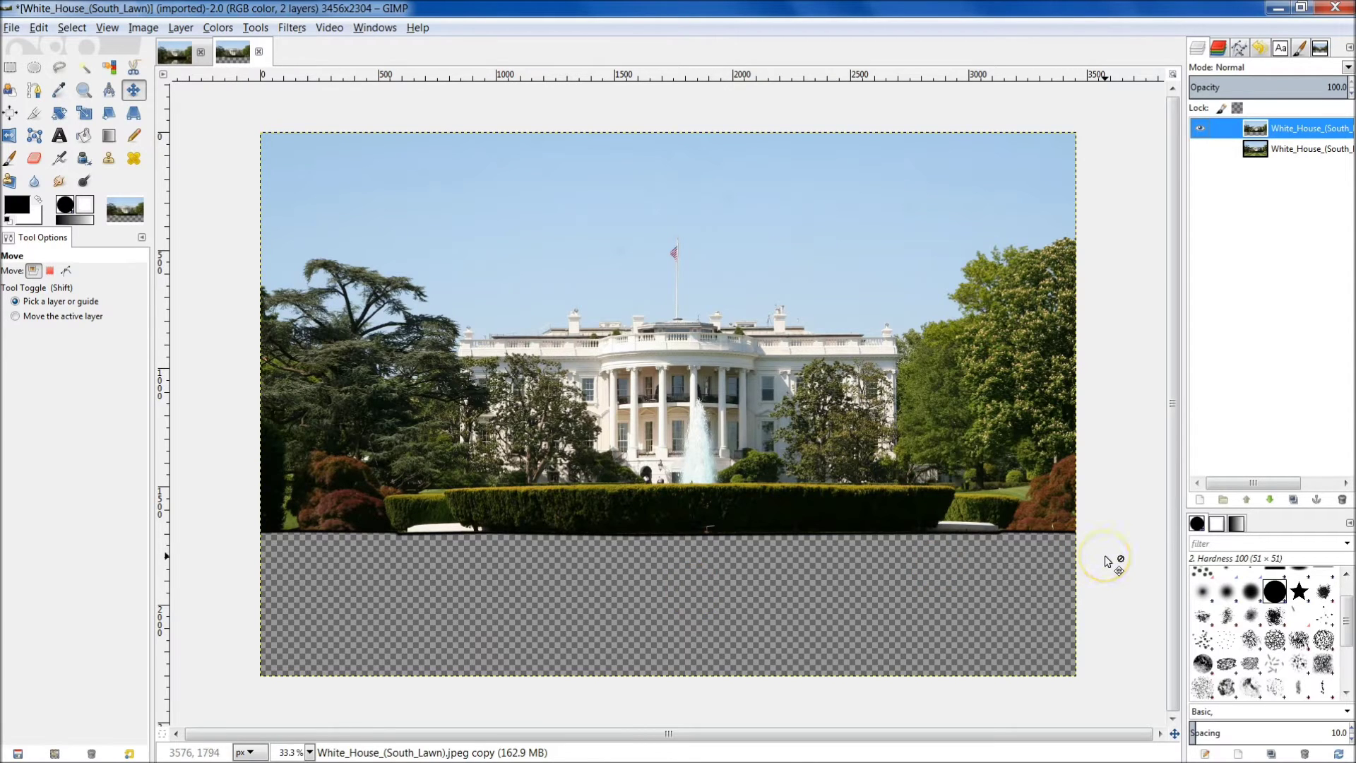
left_click(1304, 157)
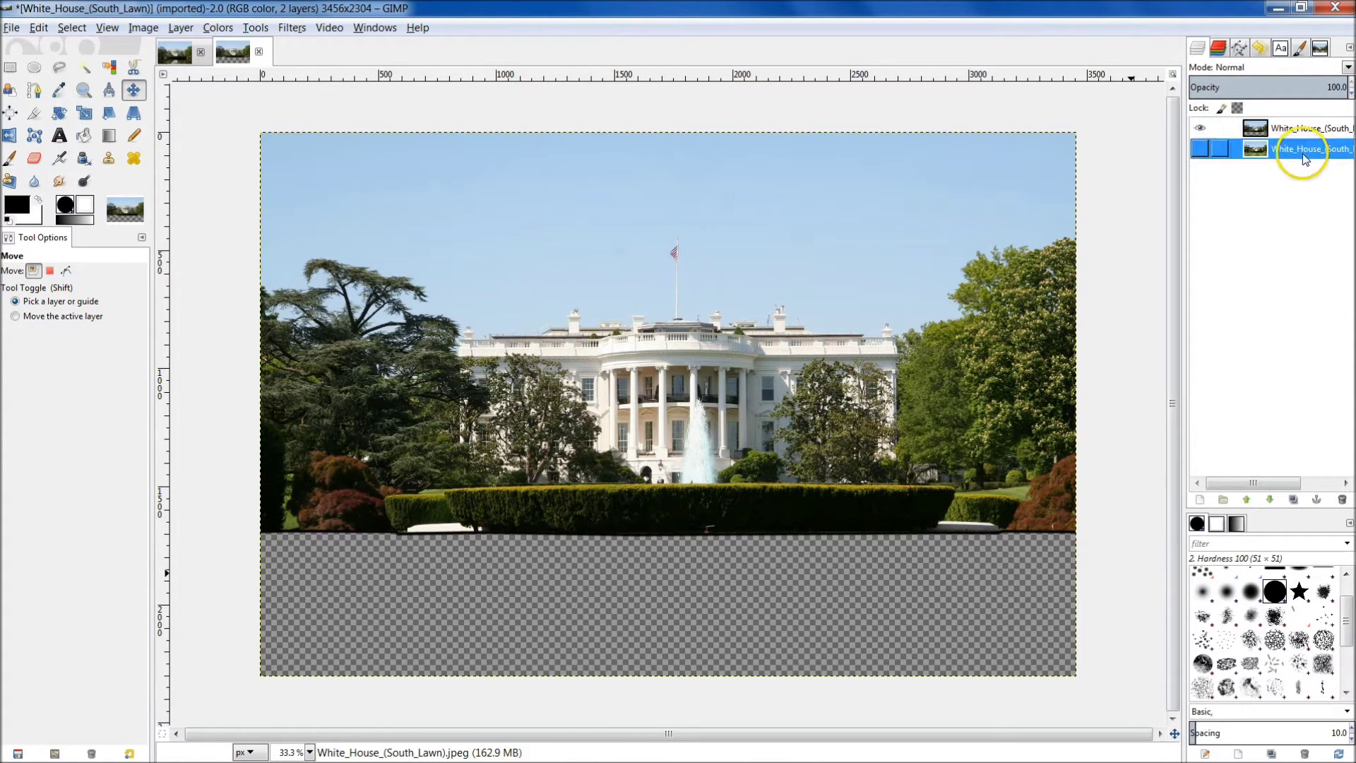
left_click(1202, 149)
left_click(1260, 152)
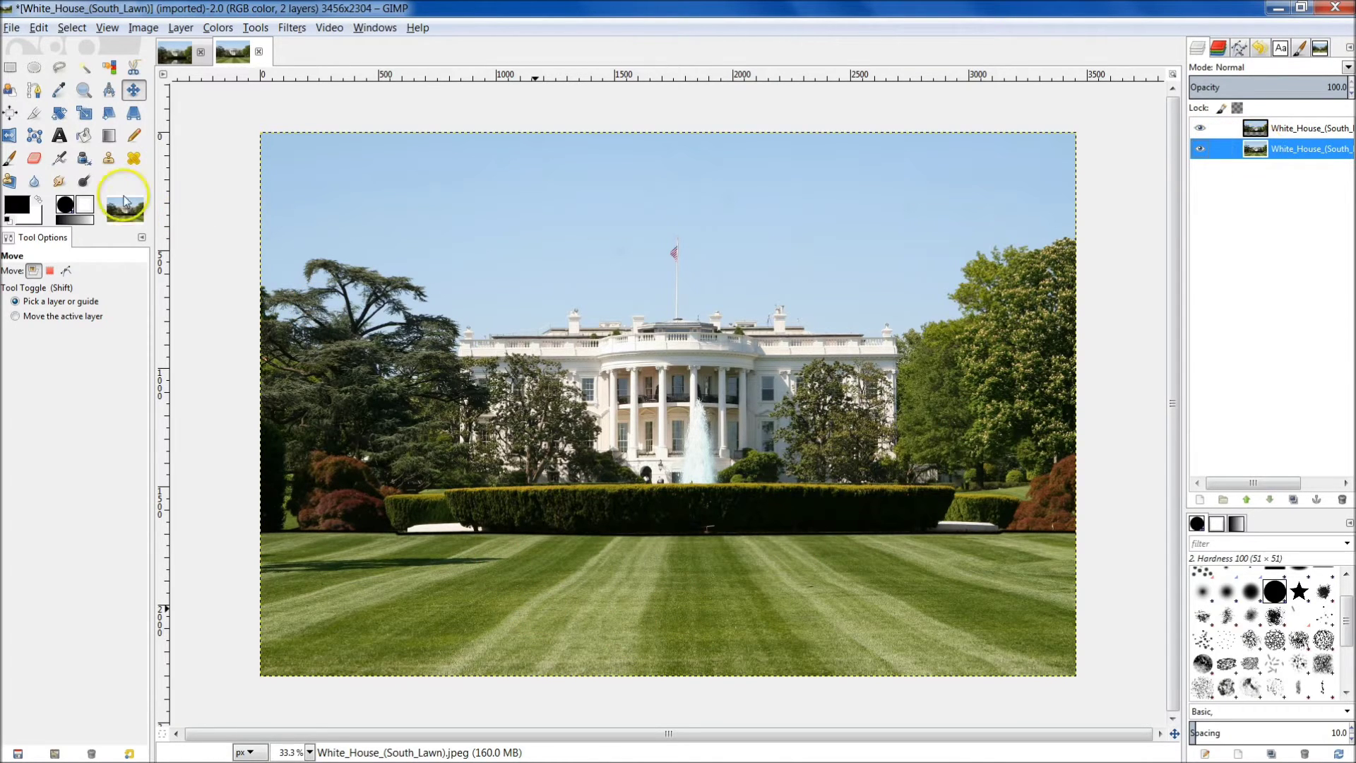
left_click(10, 136)
Step: Flip the layer vertically so an upside-down sky fills the area below the hedge
left_click(35, 315)
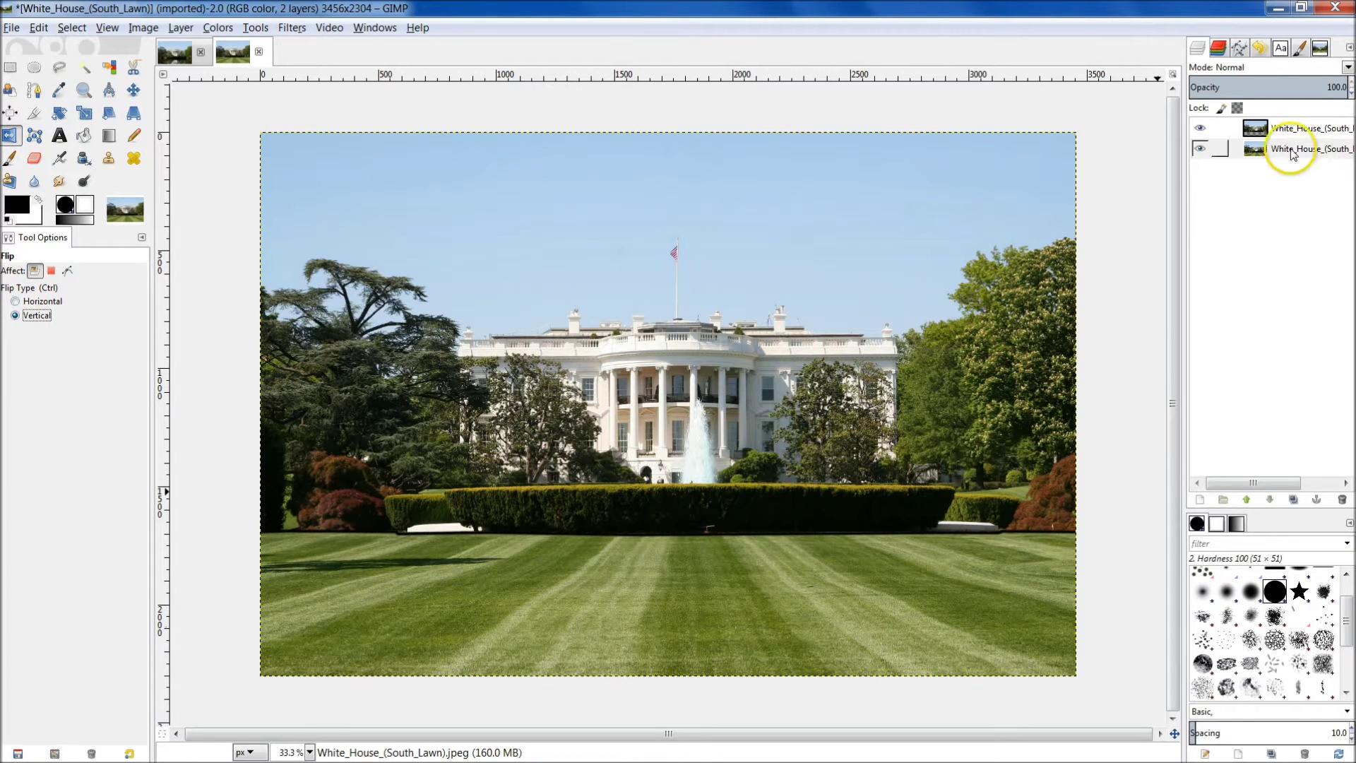
left_click(672, 616)
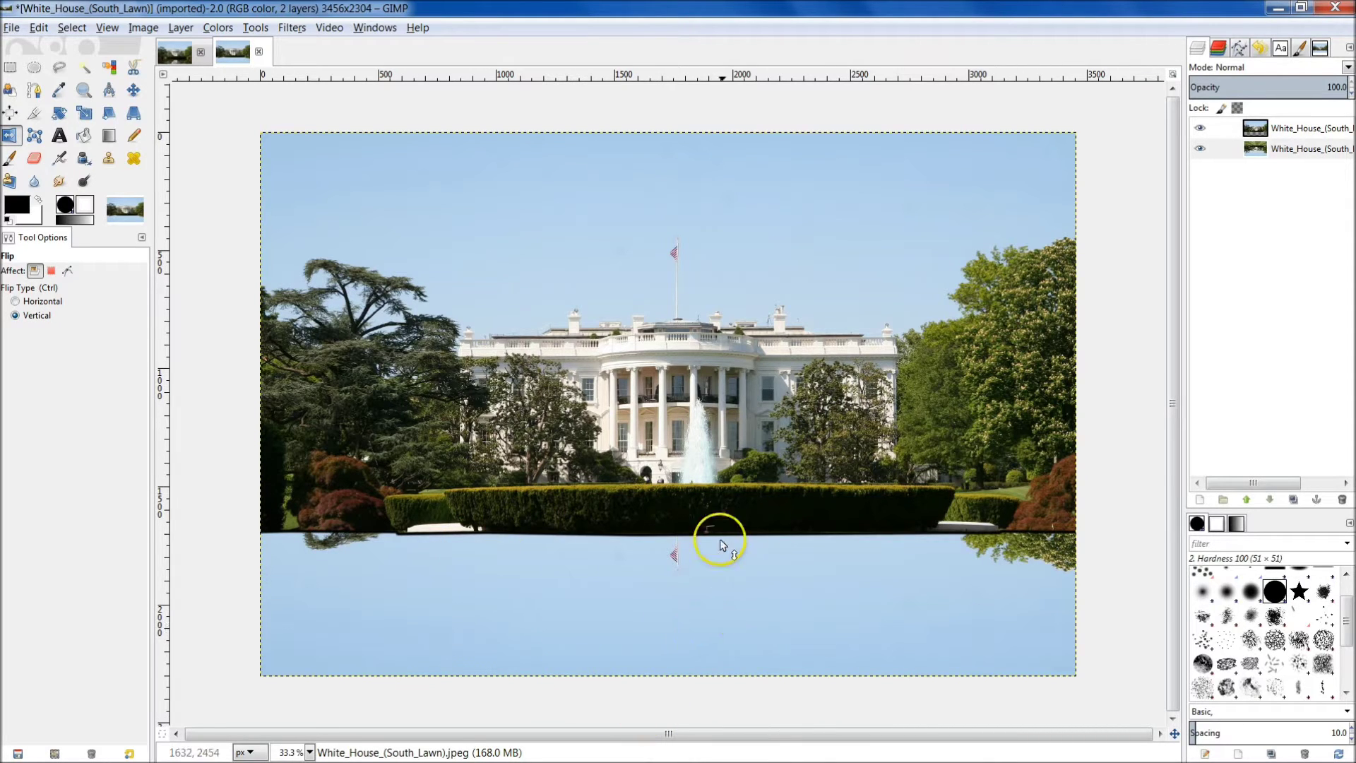
left_click(133, 90)
Step: Move the flipped copy up so its top edge sits exactly at the bottom of the hedge
left_click_drag(677, 615, 677, 649)
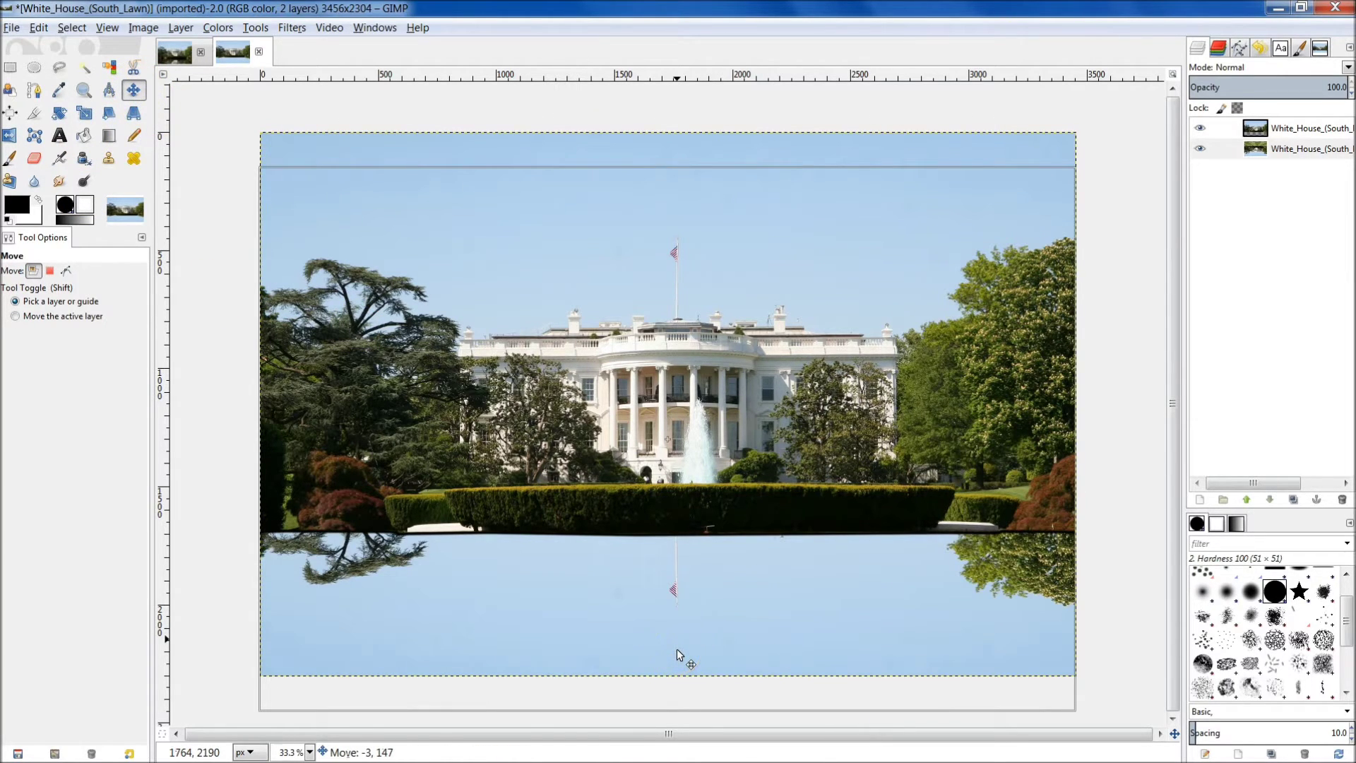
left_click_drag(677, 648, 679, 741)
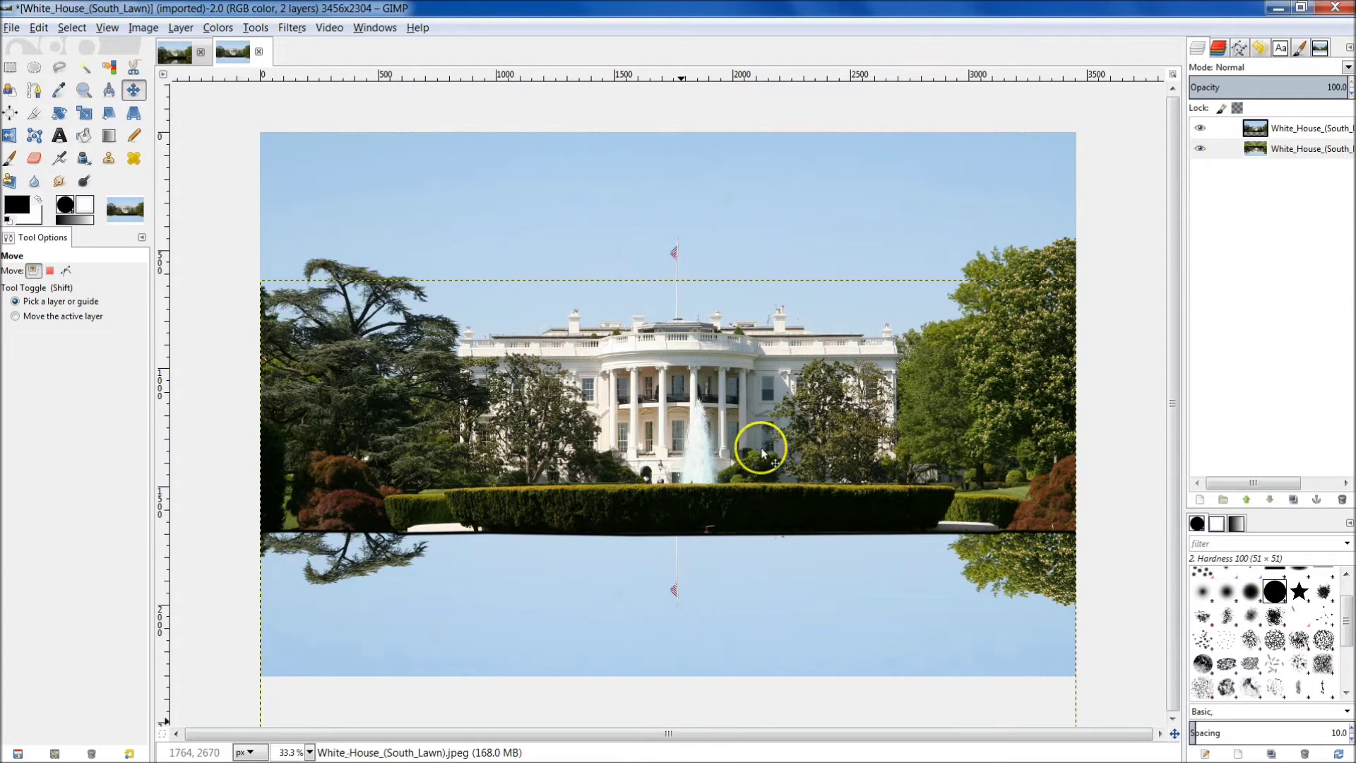
key("shift")
scroll(796, 363, "down", 5)
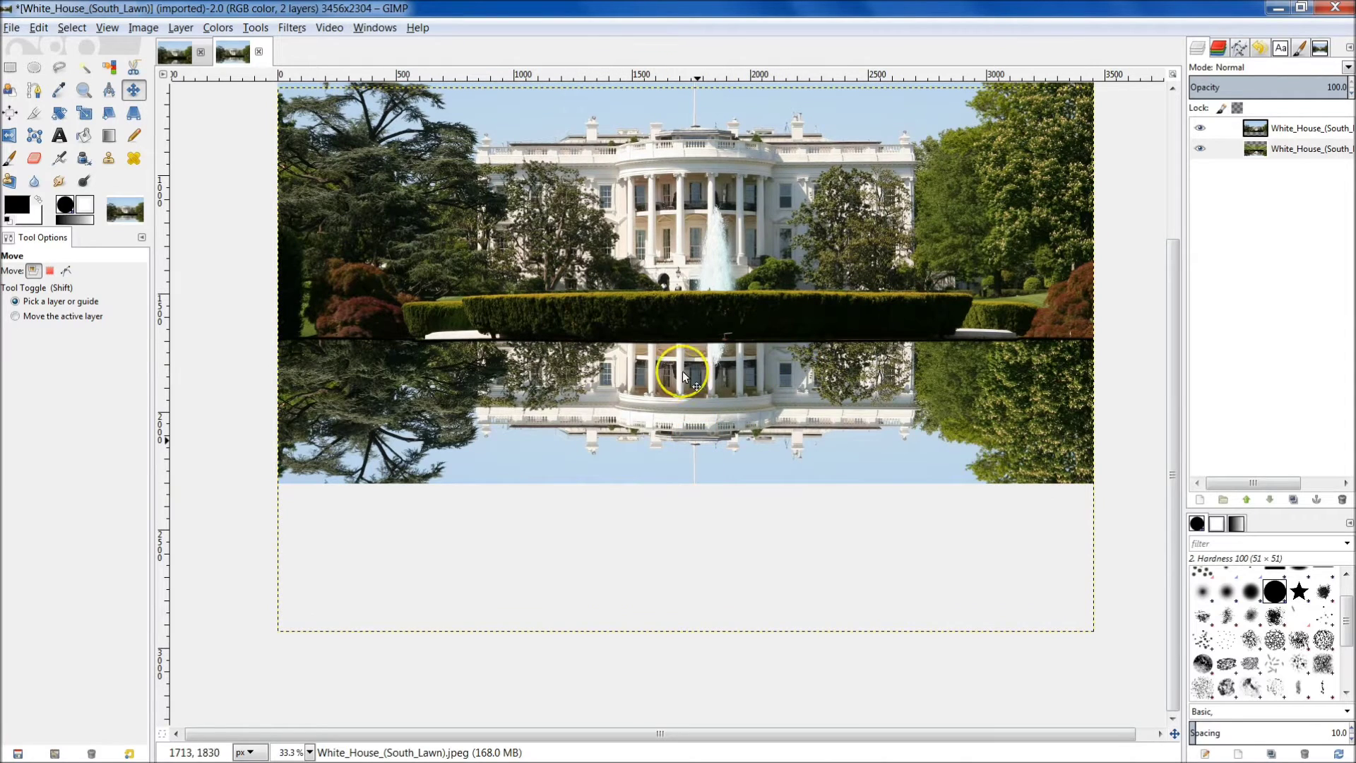
left_click_drag(688, 383, 684, 458)
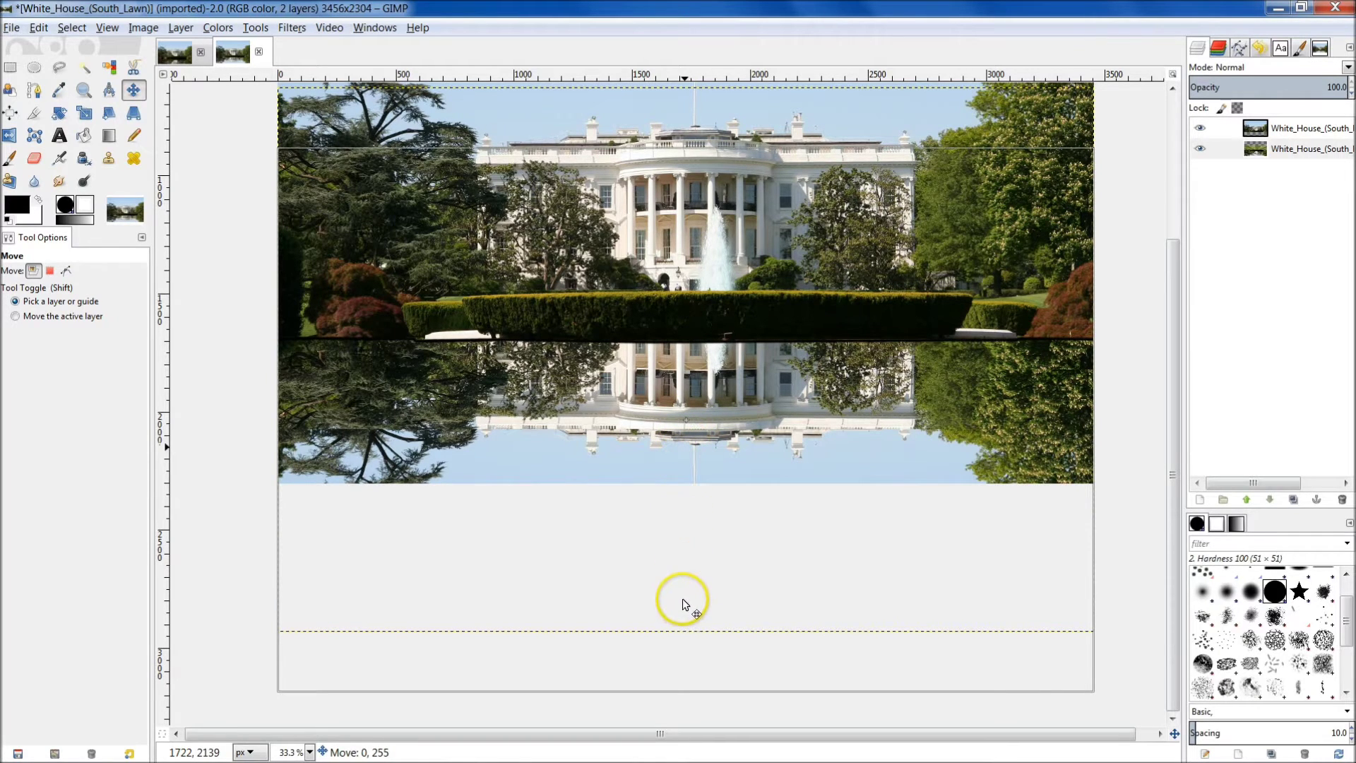
key("ctrl+z")
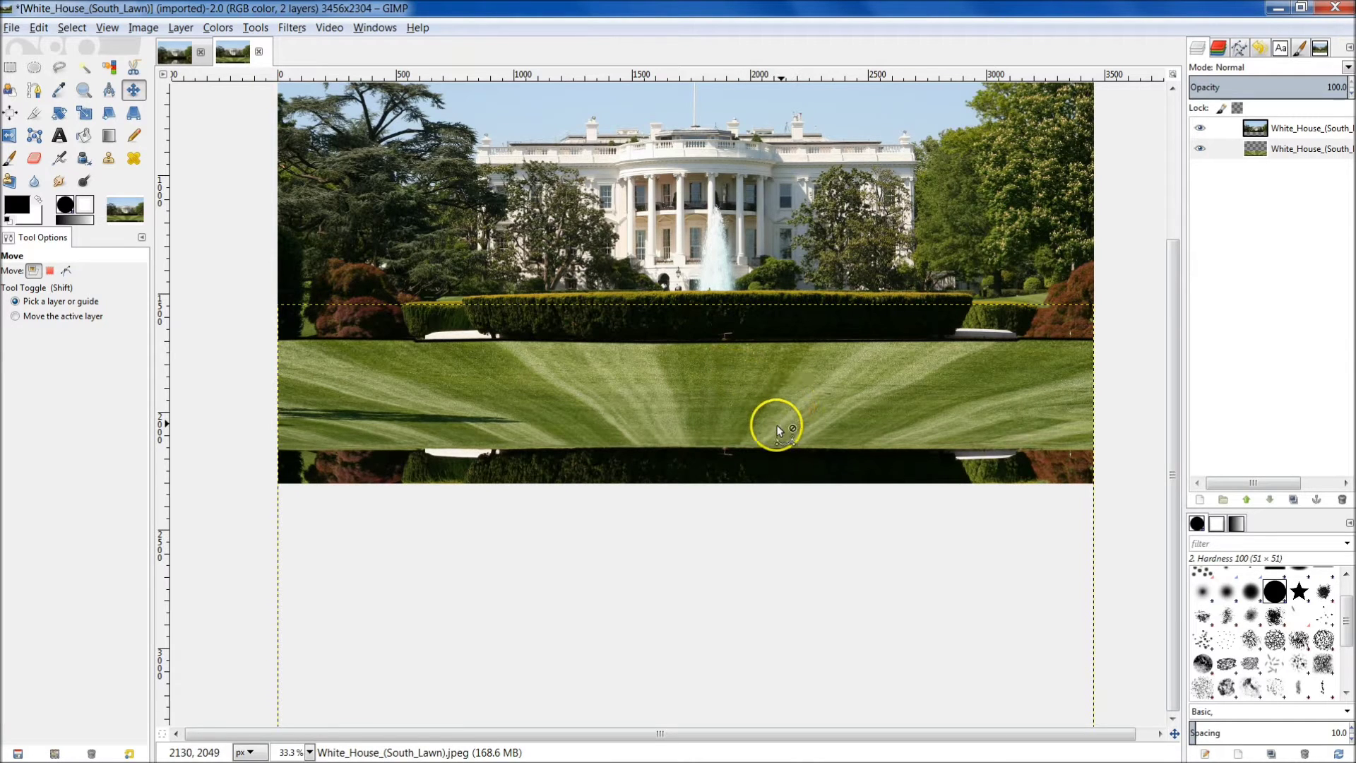
left_click_drag(770, 427, 769, 325)
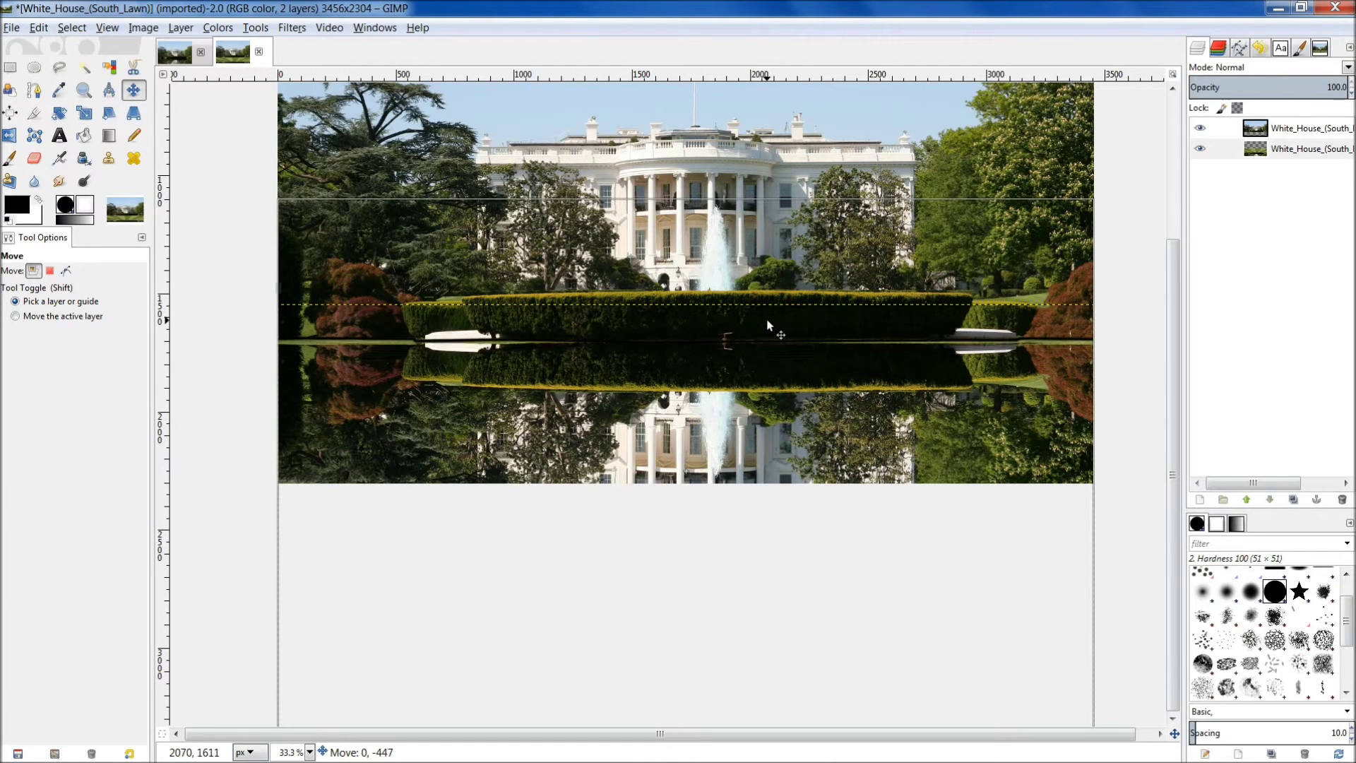
left_click_drag(767, 320, 766, 324)
left_click(789, 368)
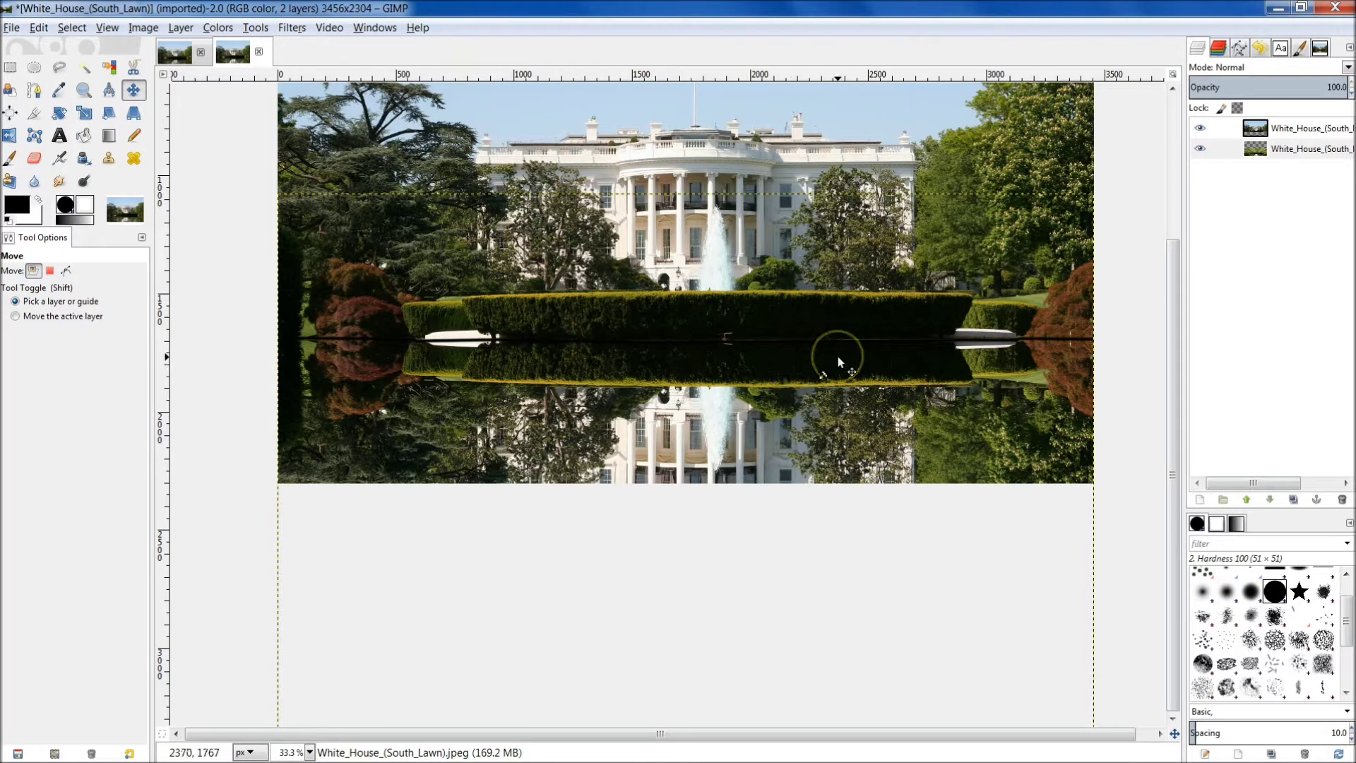
left_click_drag(838, 356, 833, 362)
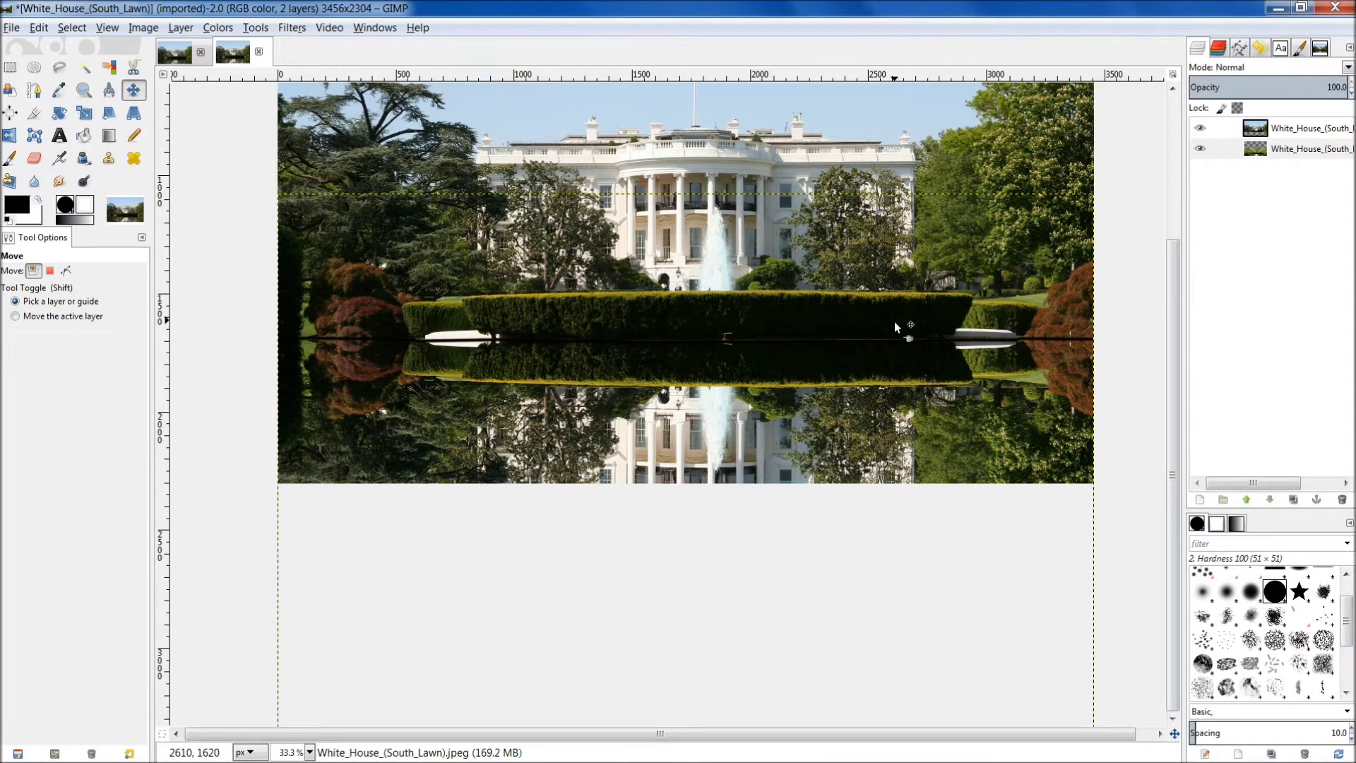
Step: Add a white-filled layer named Layer and hide the top White_House photo layer
left_click(1200, 501)
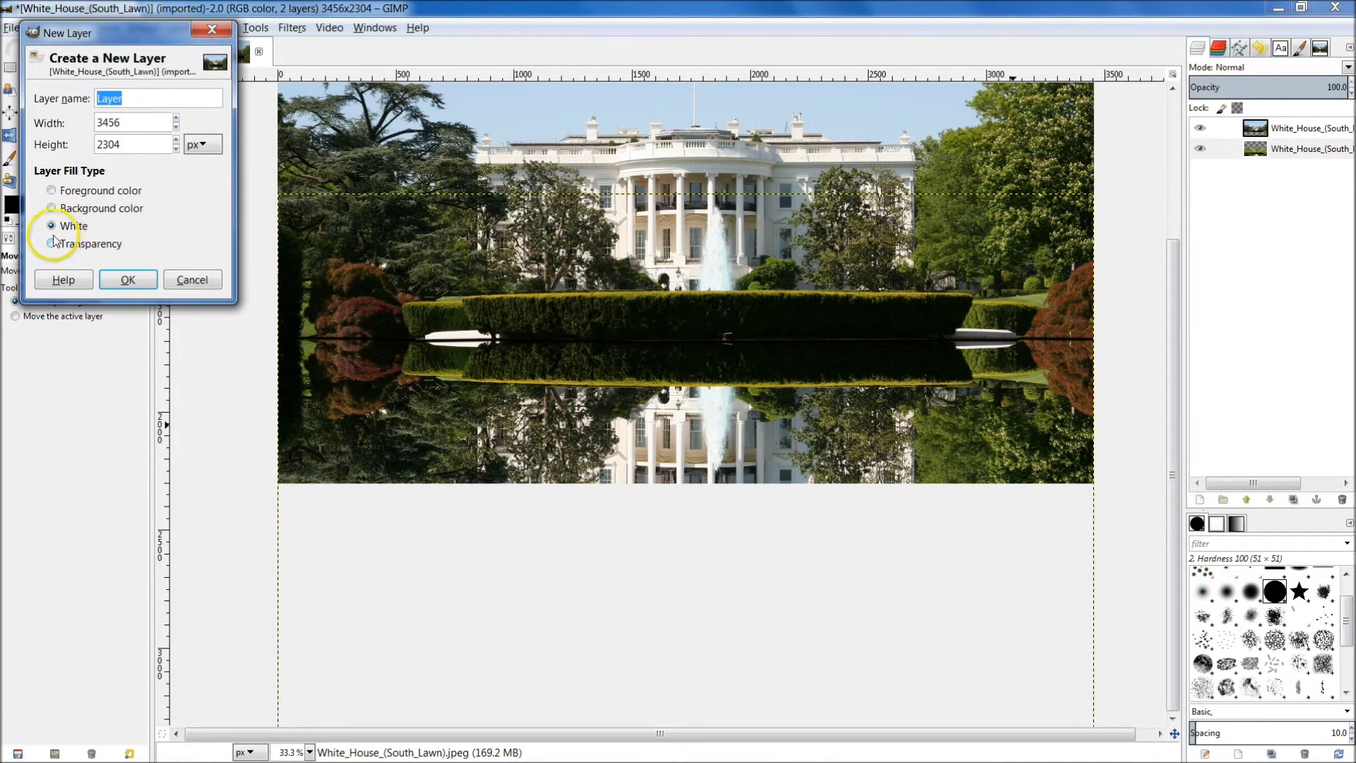
left_click(128, 280)
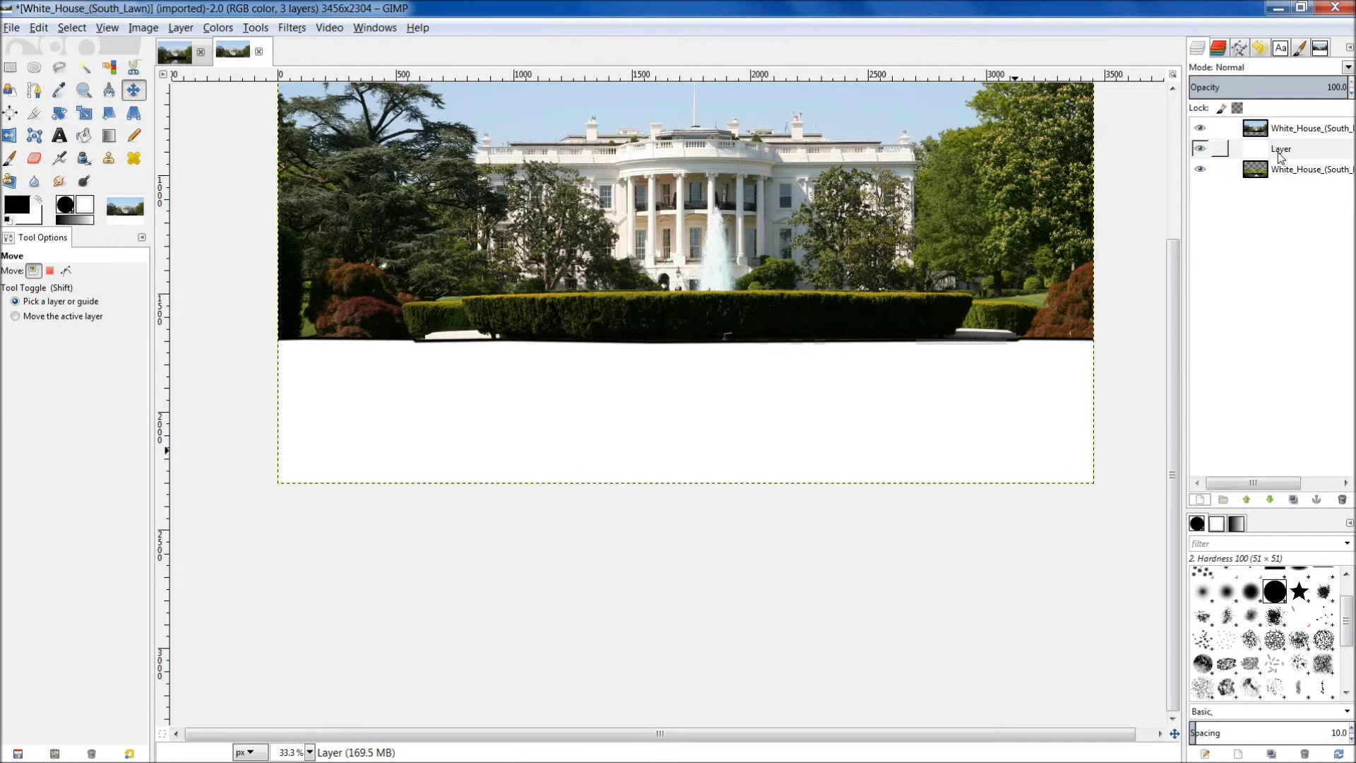
left_click(1200, 130)
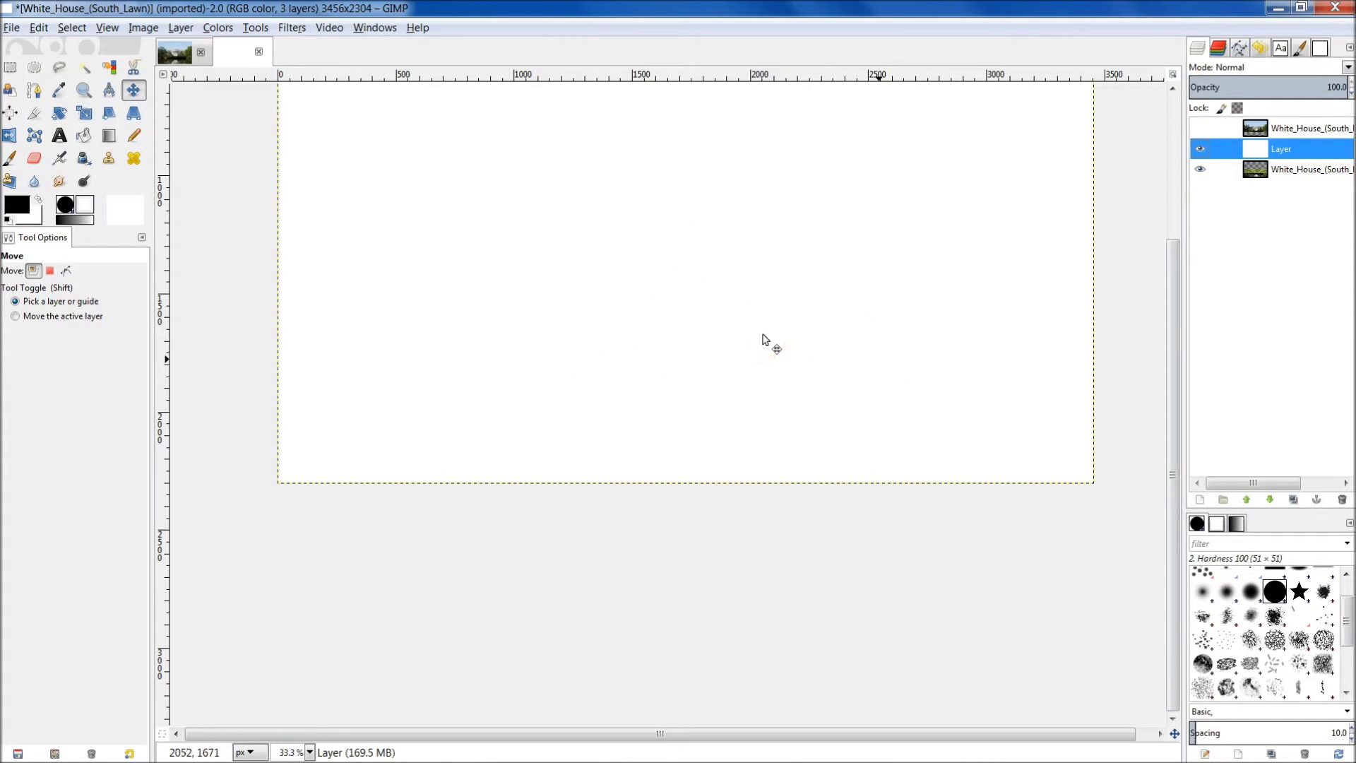
Step: Render turbulent Difference Clouds on the white layer with X size 4.0 and Y size 14.0
left_click(897, 191)
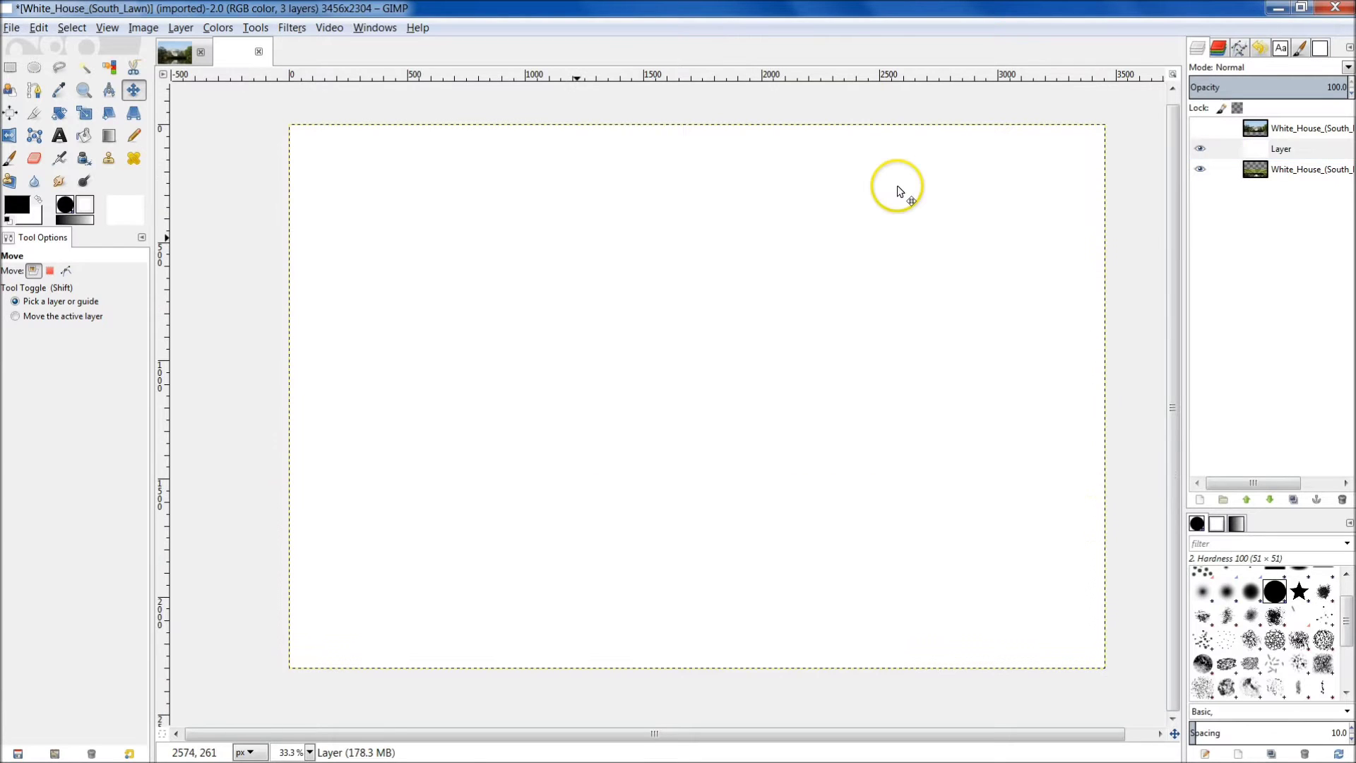
left_click(1289, 150)
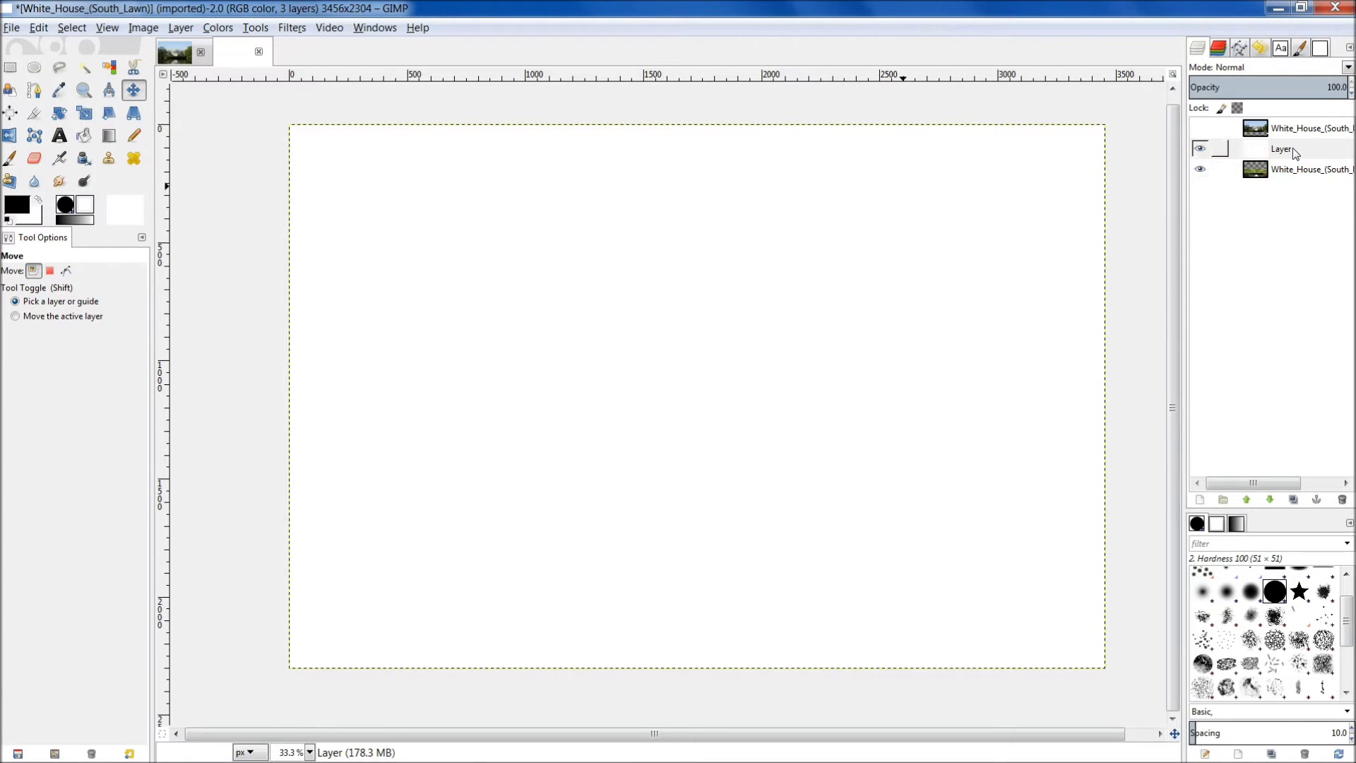
left_click(296, 28)
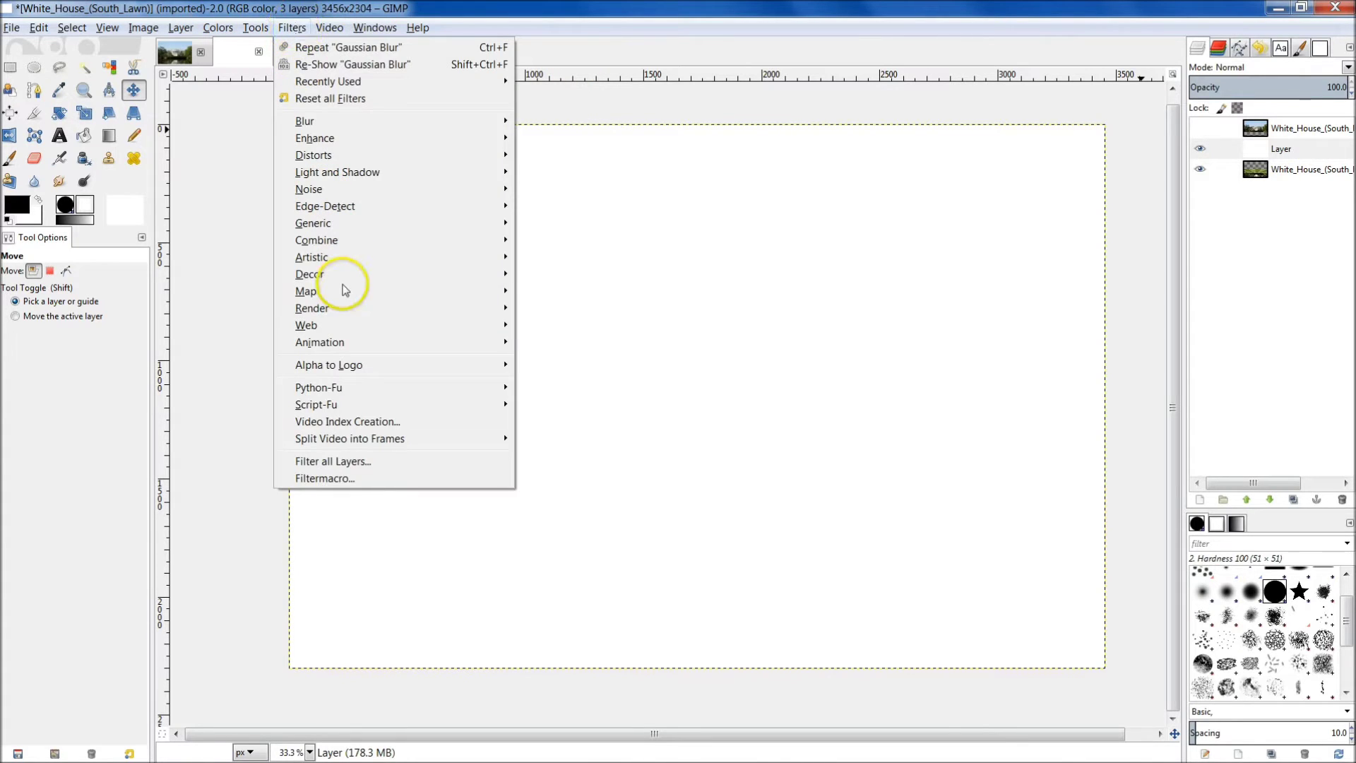
mouse_move(349, 313)
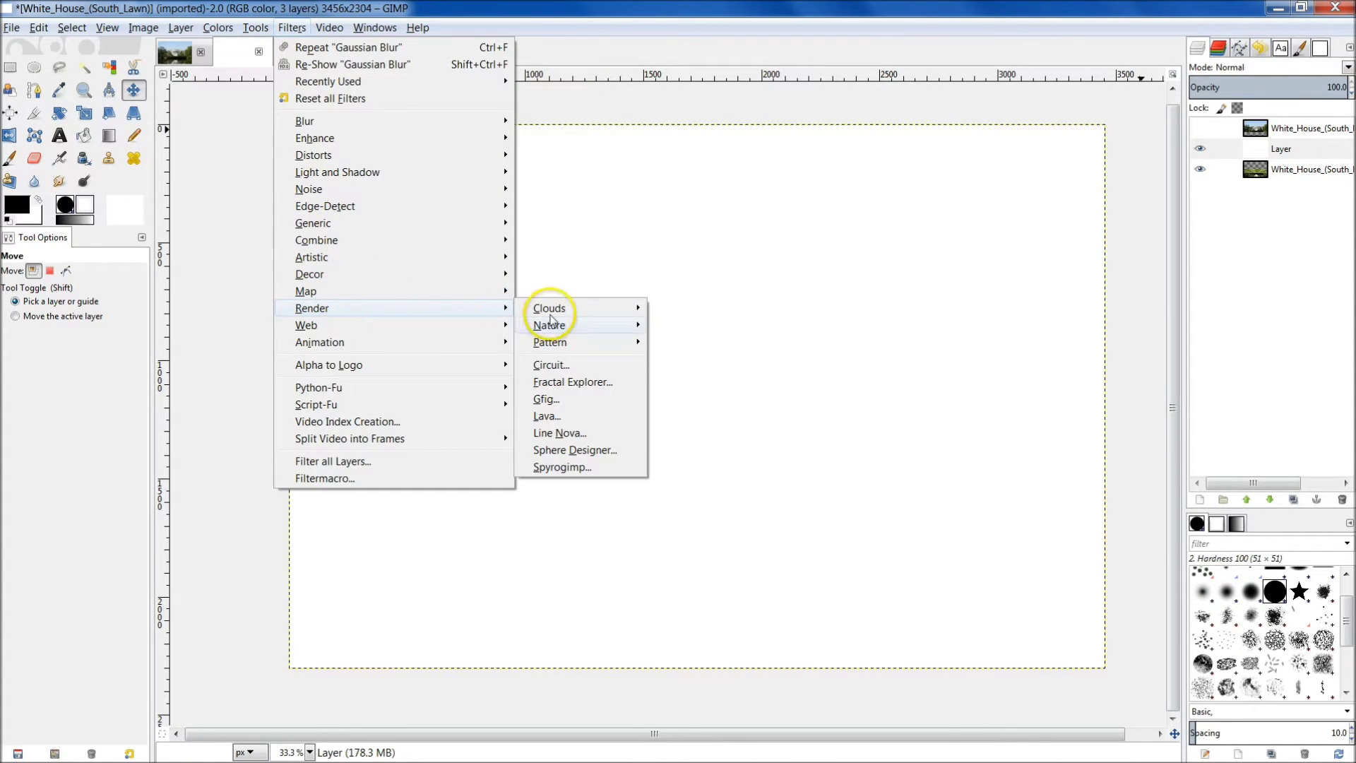
mouse_move(584, 313)
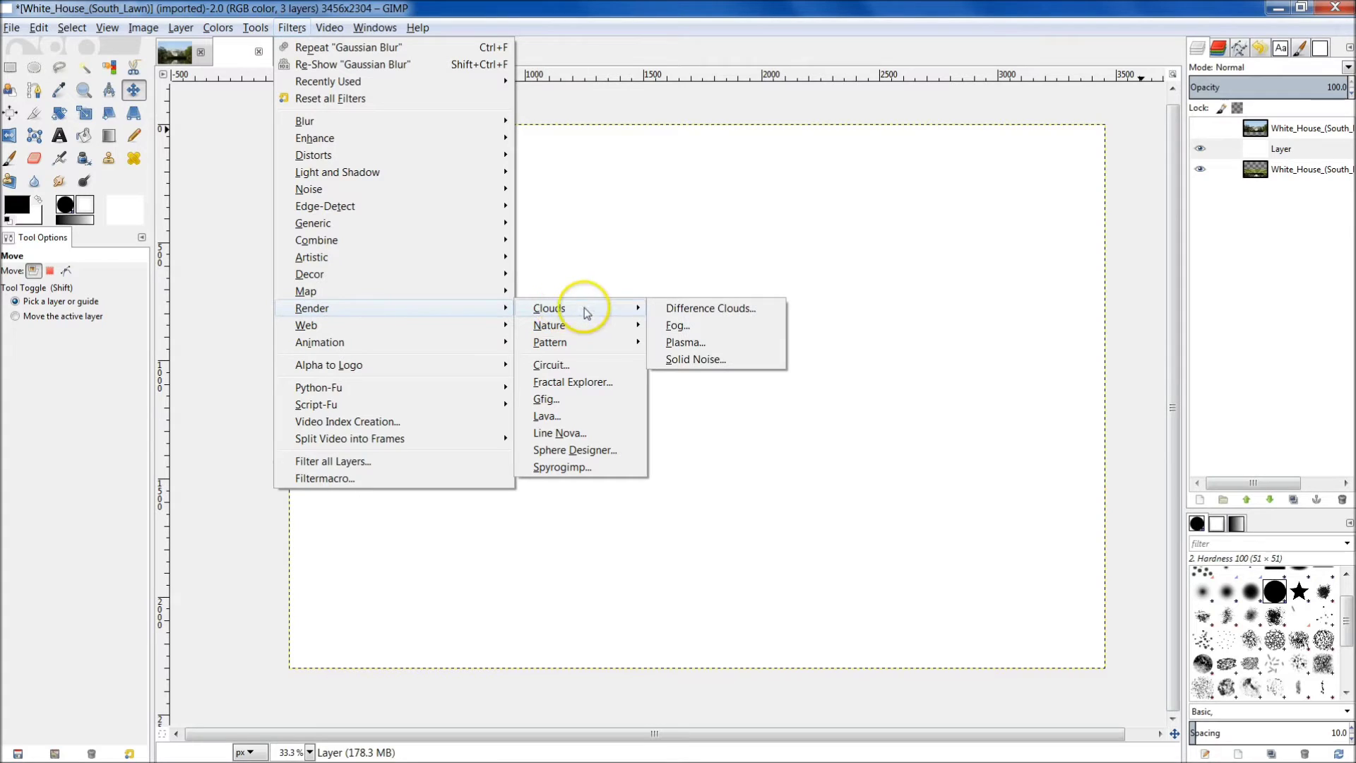
left_click(728, 309)
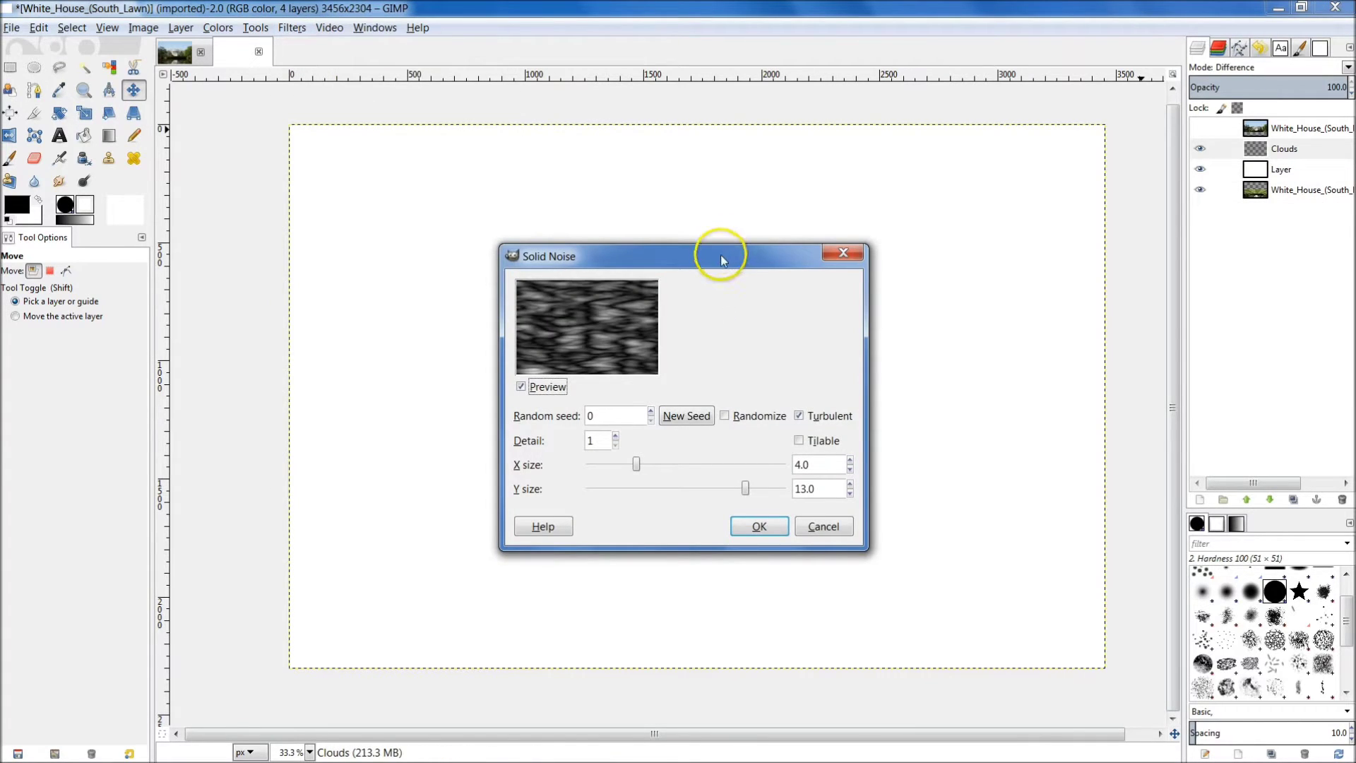
left_click_drag(721, 252, 683, 188)
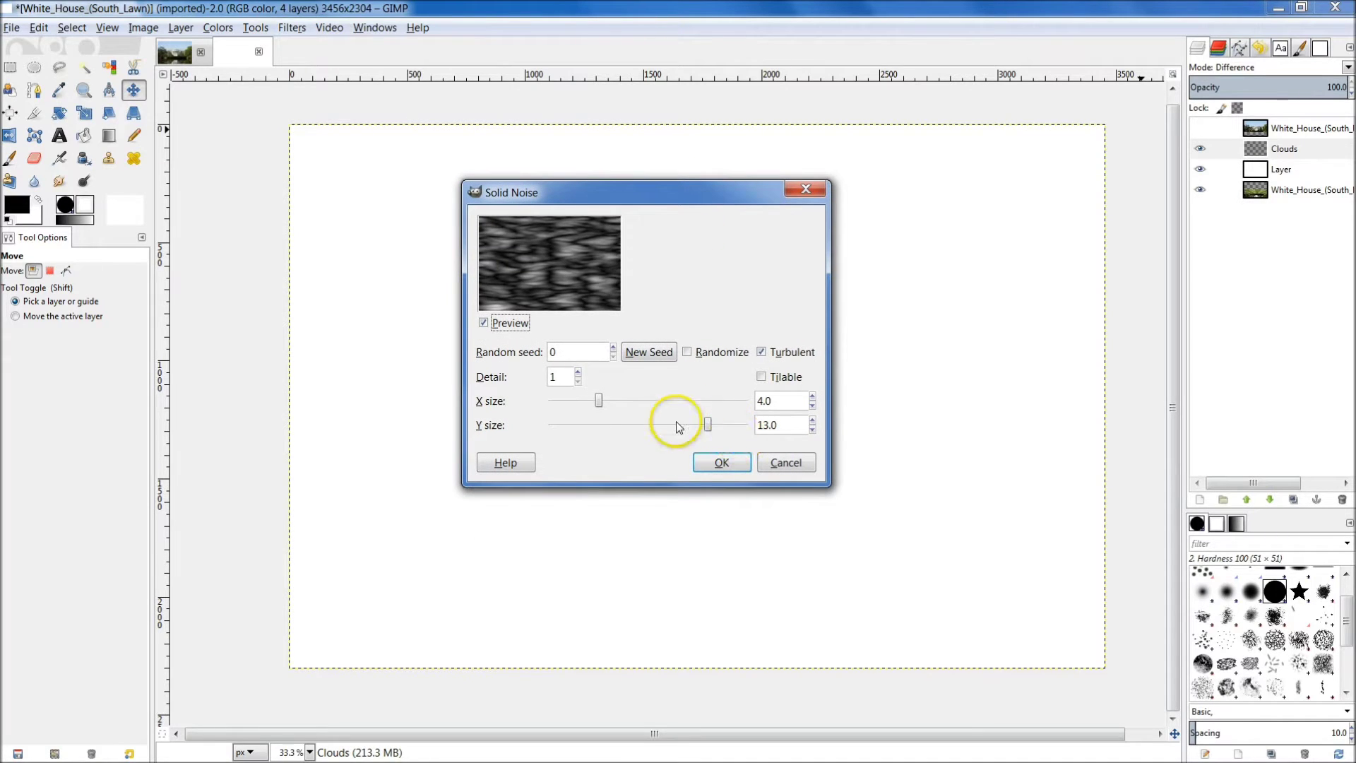
left_click(601, 424)
left_click_drag(652, 431, 724, 430)
left_click(813, 429)
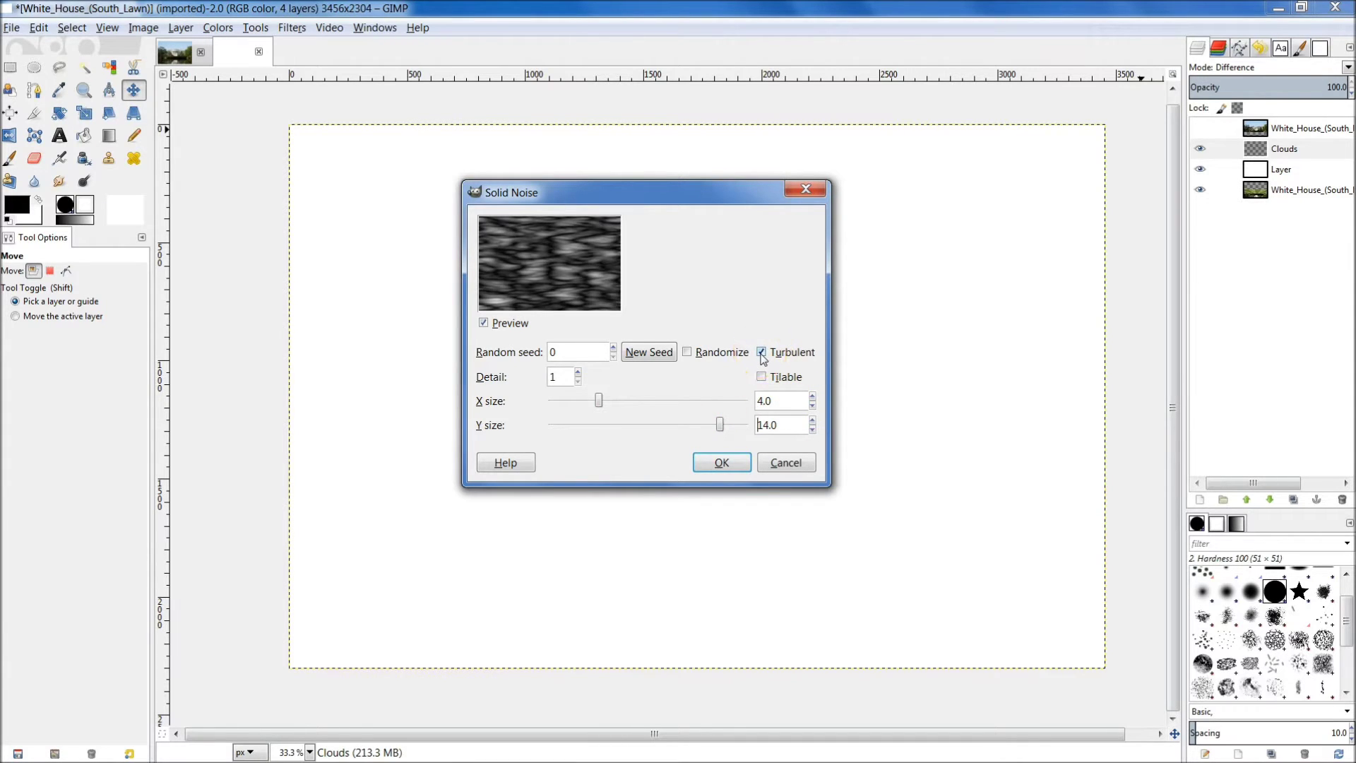
left_click(722, 465)
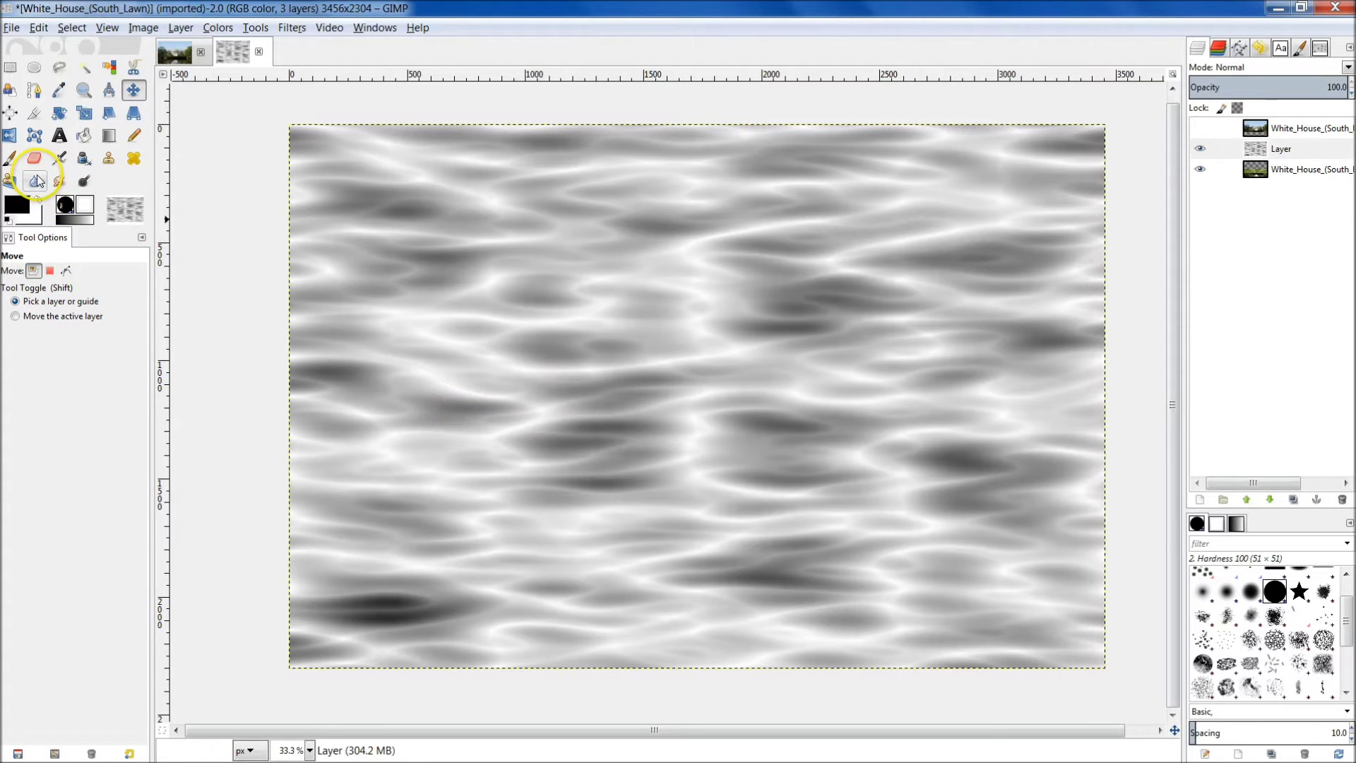
Step: Perspective-transform the water texture layer, pulling both bottom corners far outward
left_click(134, 113)
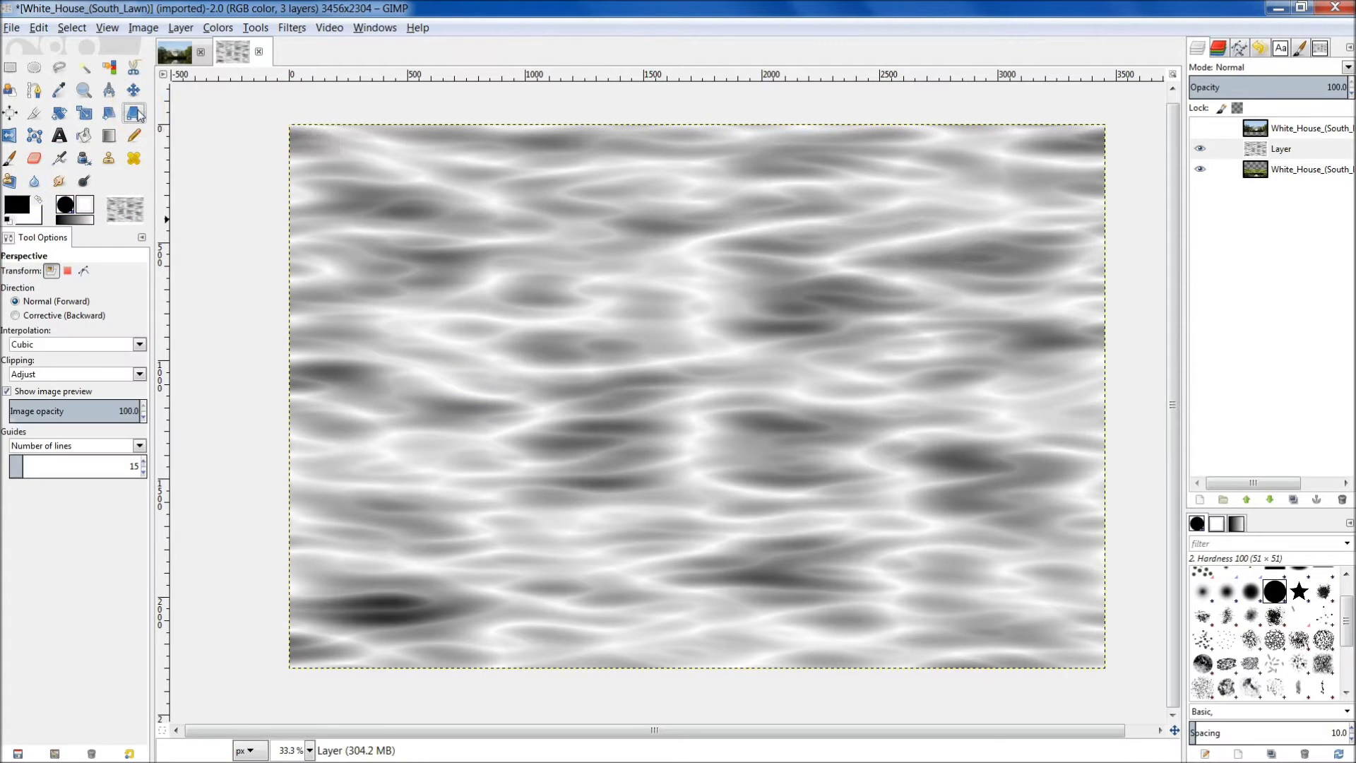
left_click(876, 500)
left_click_drag(1028, 535, 816, 108)
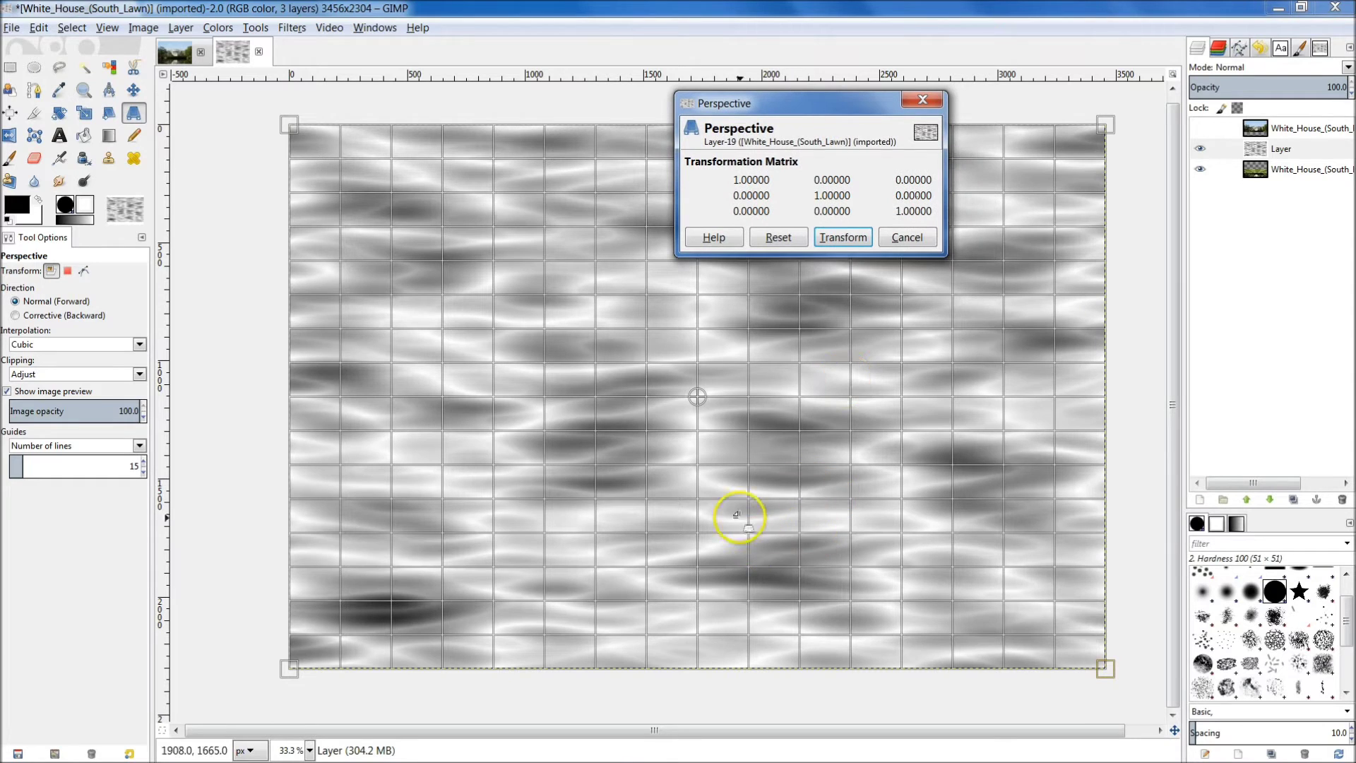
scroll(682, 456, "down", 3)
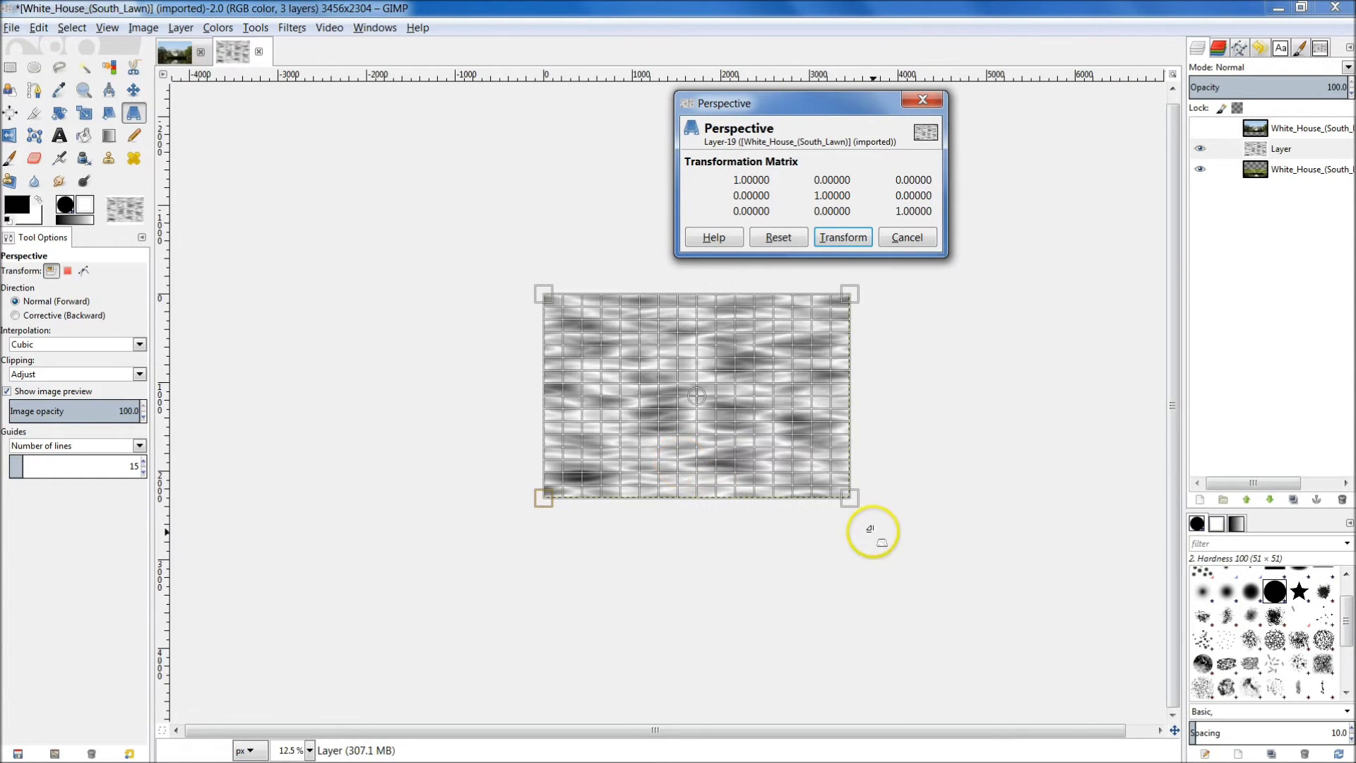
left_click_drag(851, 496, 1123, 495)
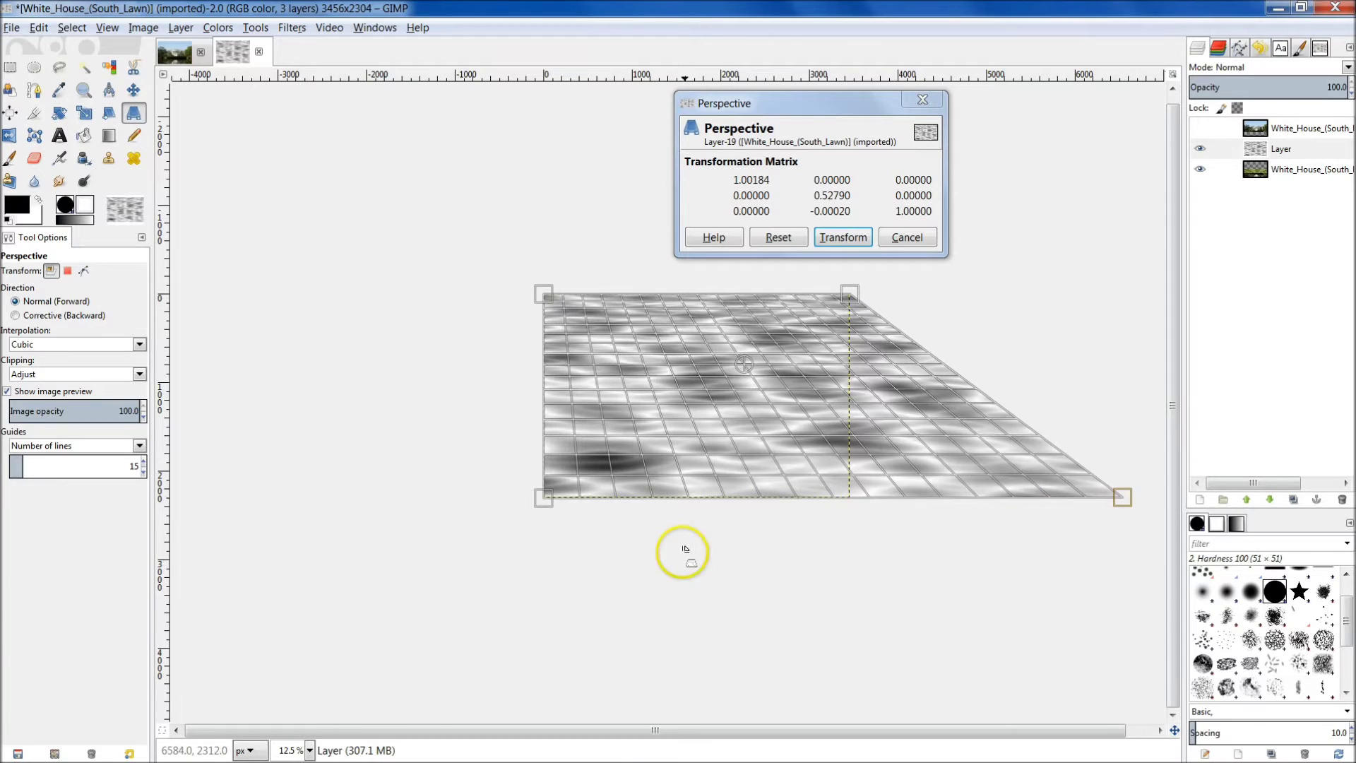
left_click_drag(542, 499, 273, 495)
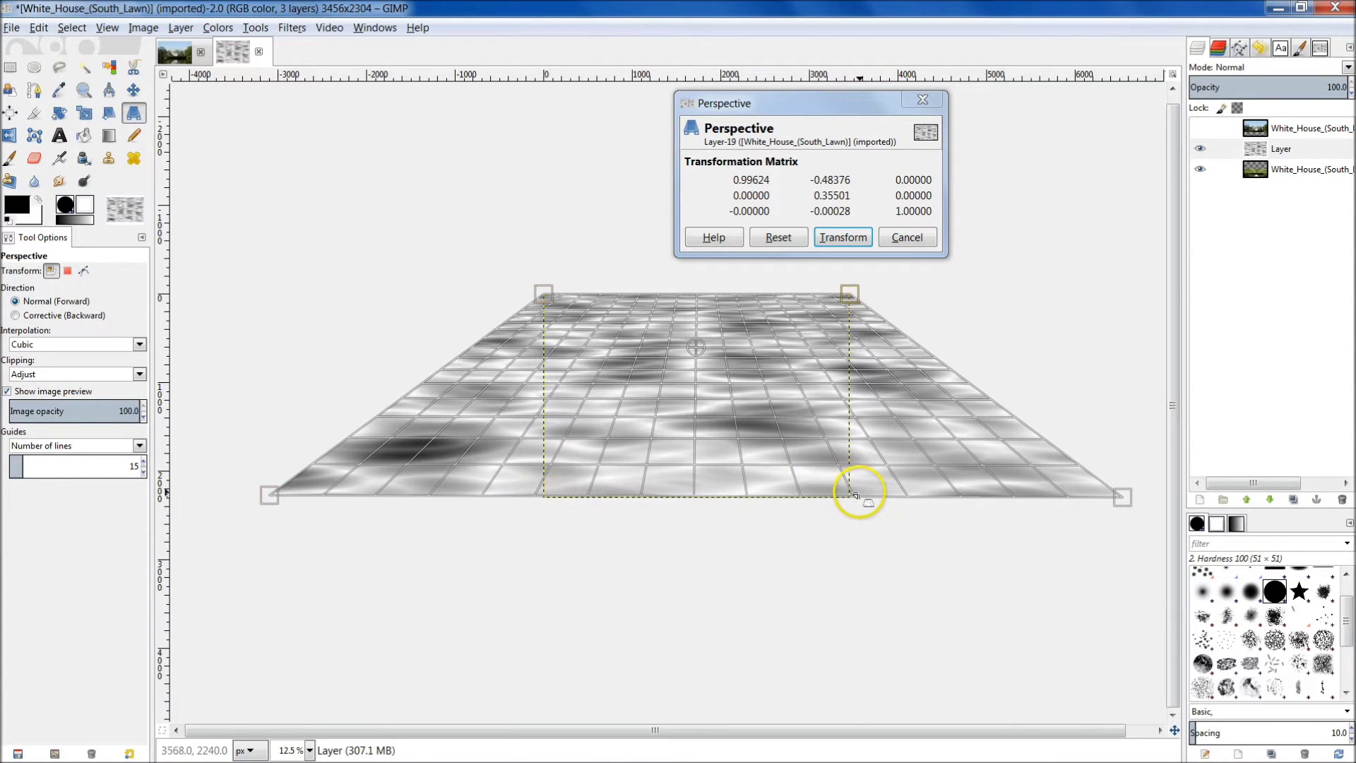
left_click_drag(1123, 495, 1132, 498)
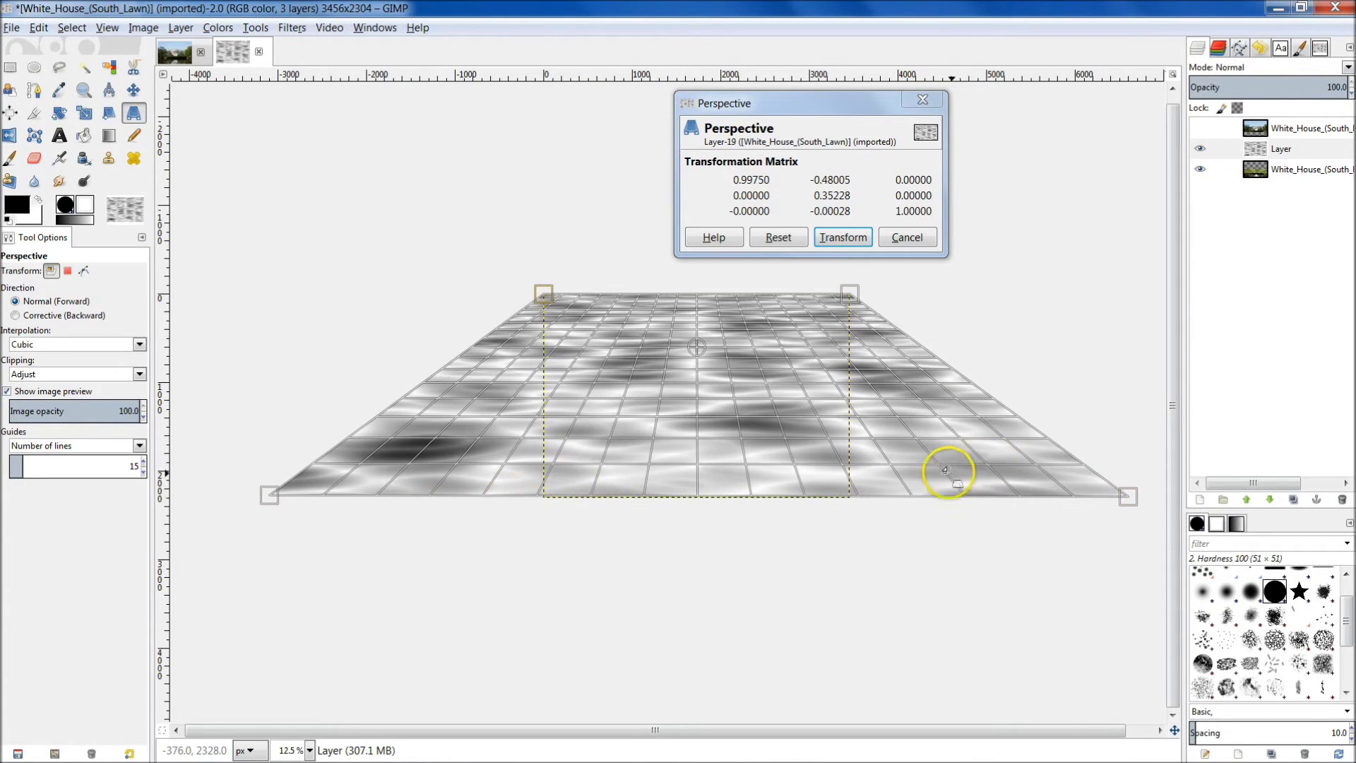
left_click(849, 242)
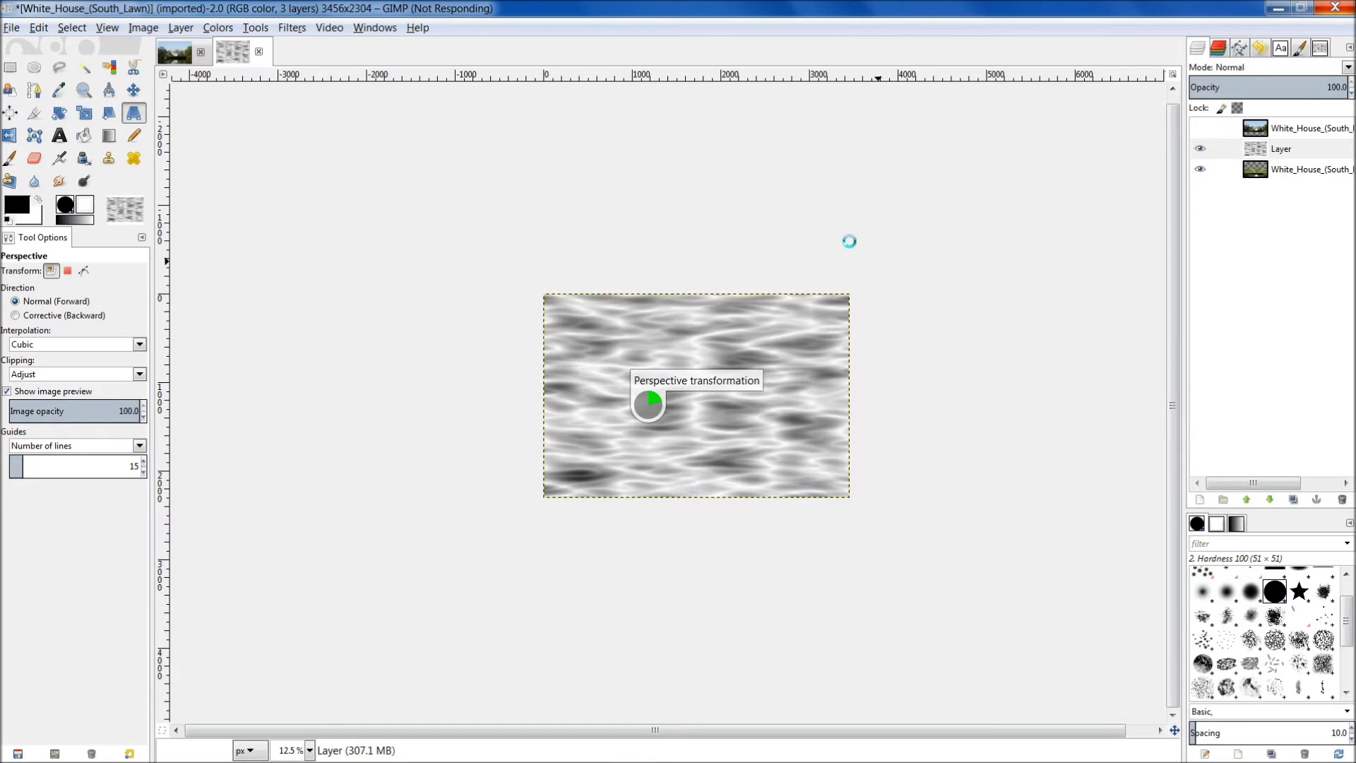
Step: Show the top White House copy again and scale the water texture into a band from the hedge line to the image bottom
key("plus")
key("shift+s")
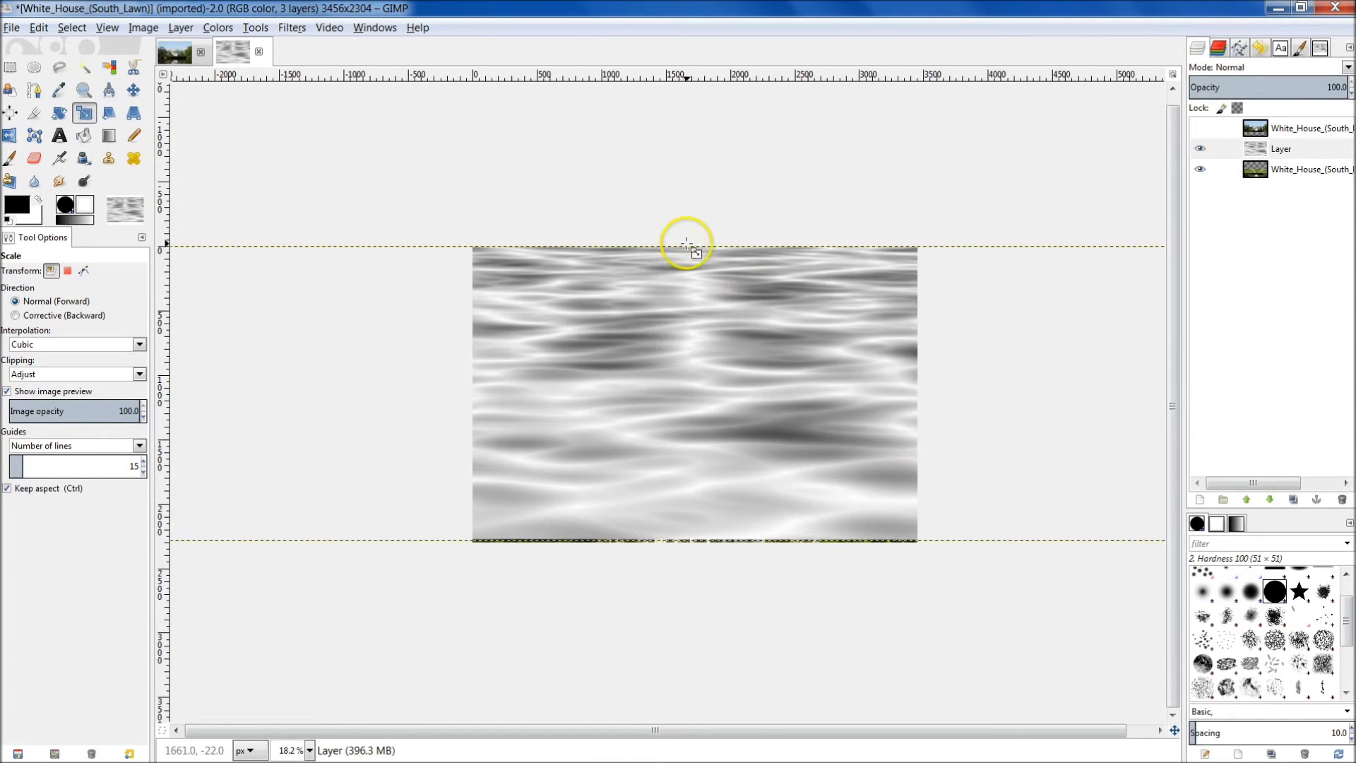
left_click(1200, 130)
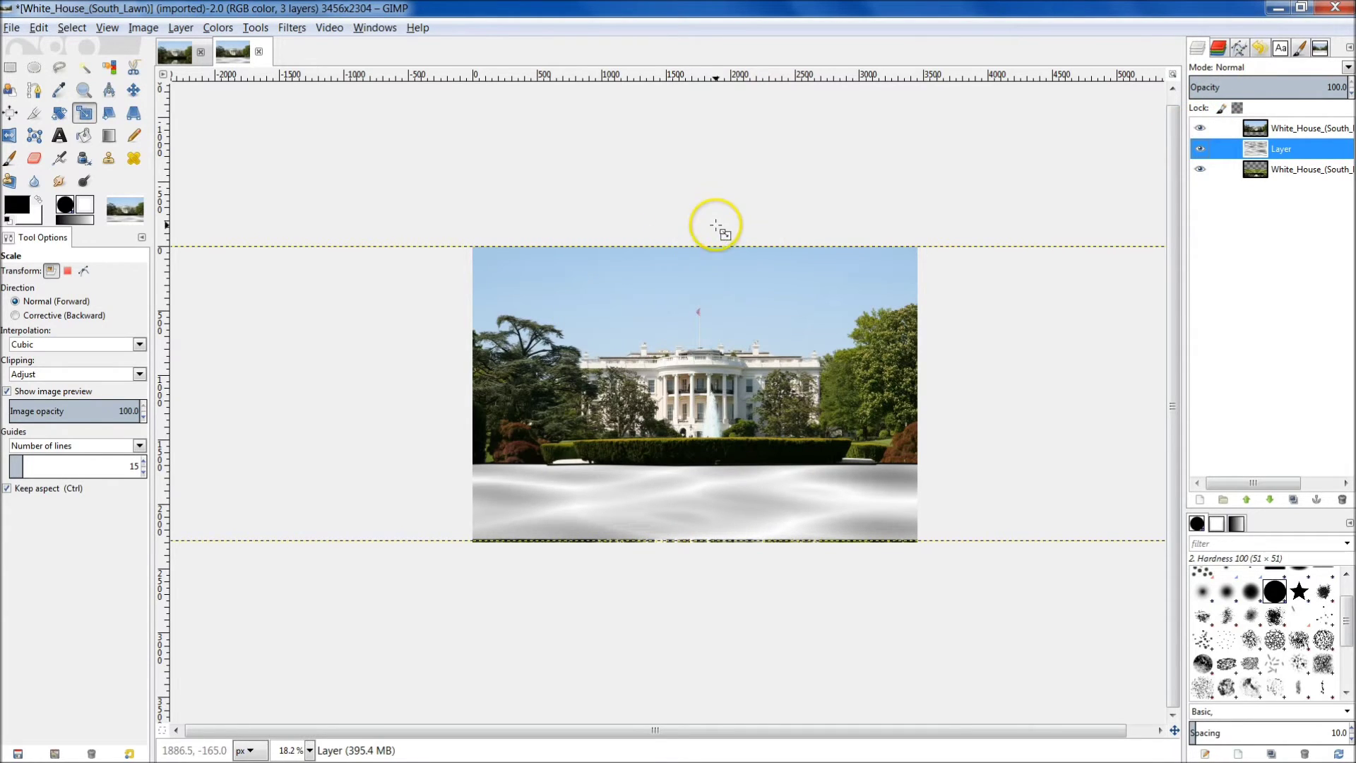
left_click(85, 113)
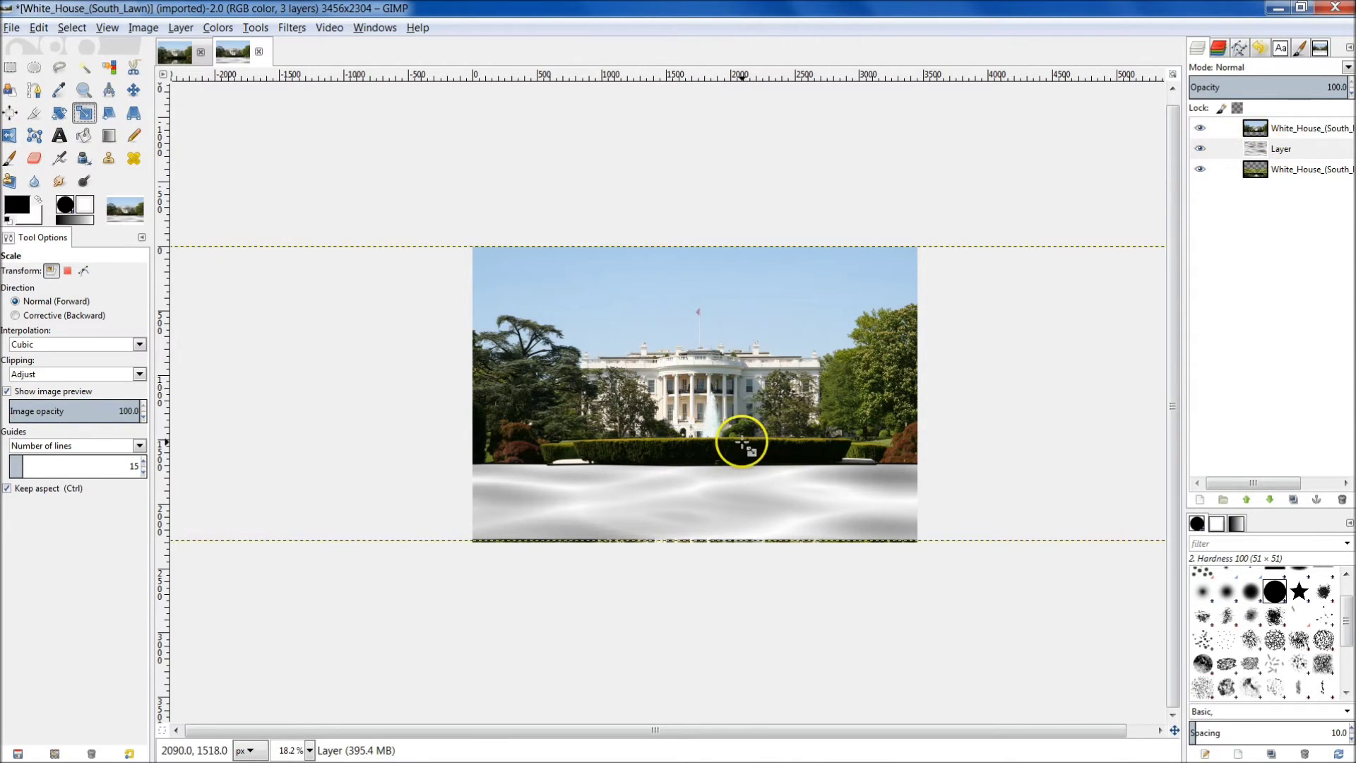
left_click(729, 495)
left_click_drag(696, 248, 704, 467)
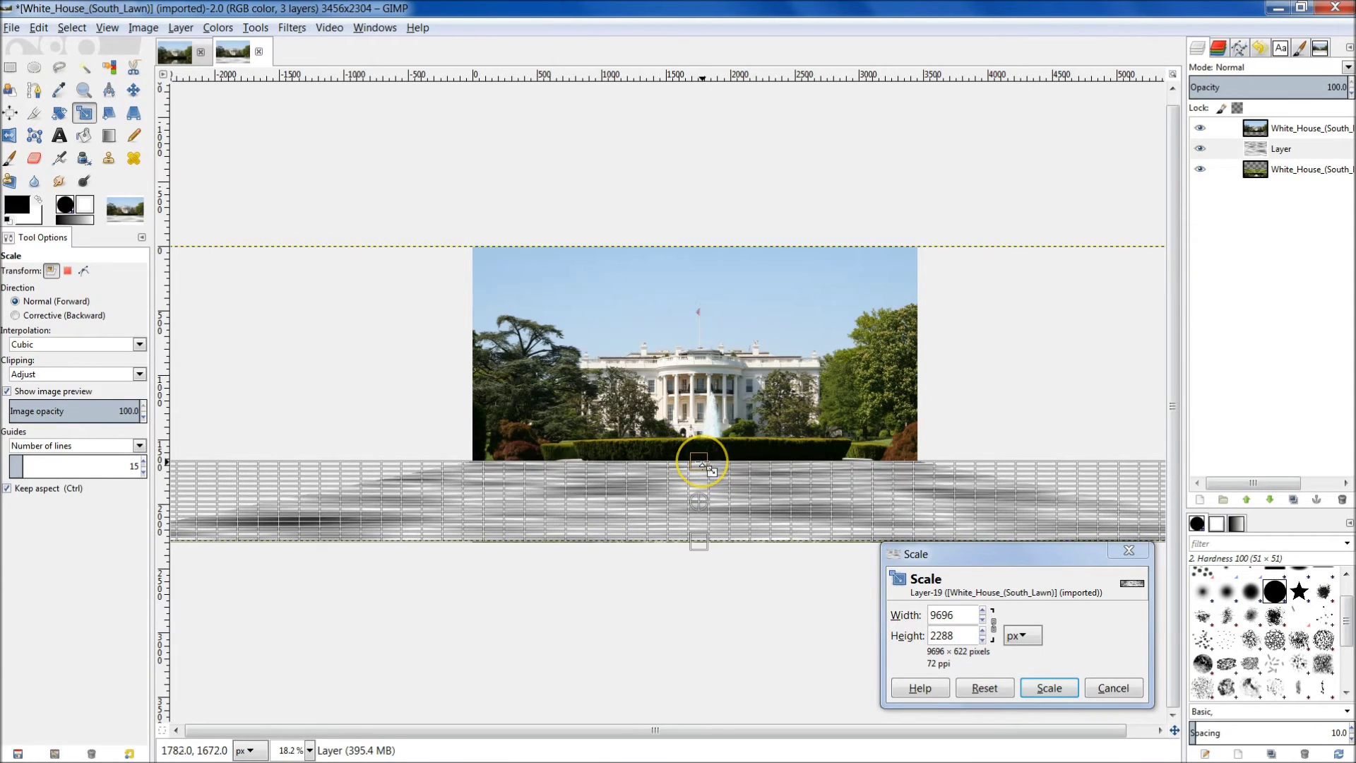
left_click_drag(702, 540, 697, 544)
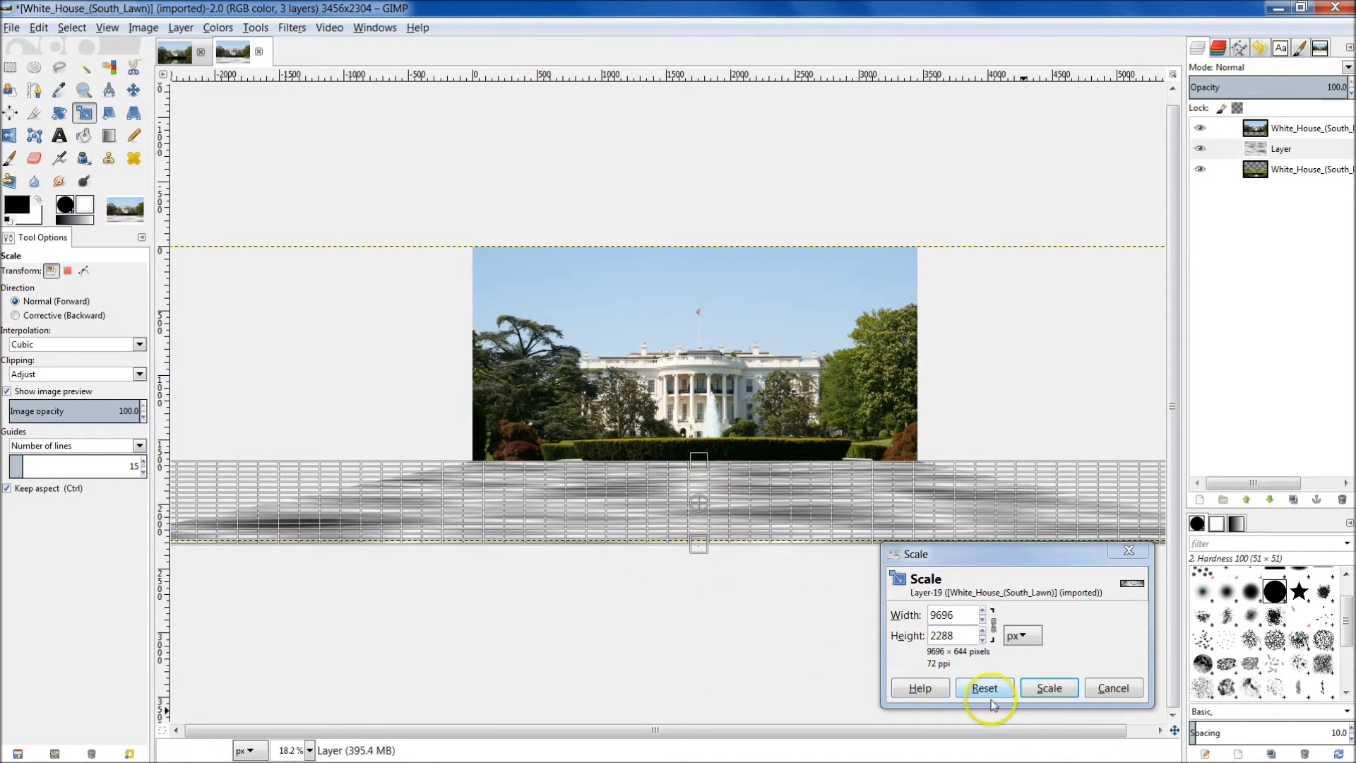
left_click(1047, 688)
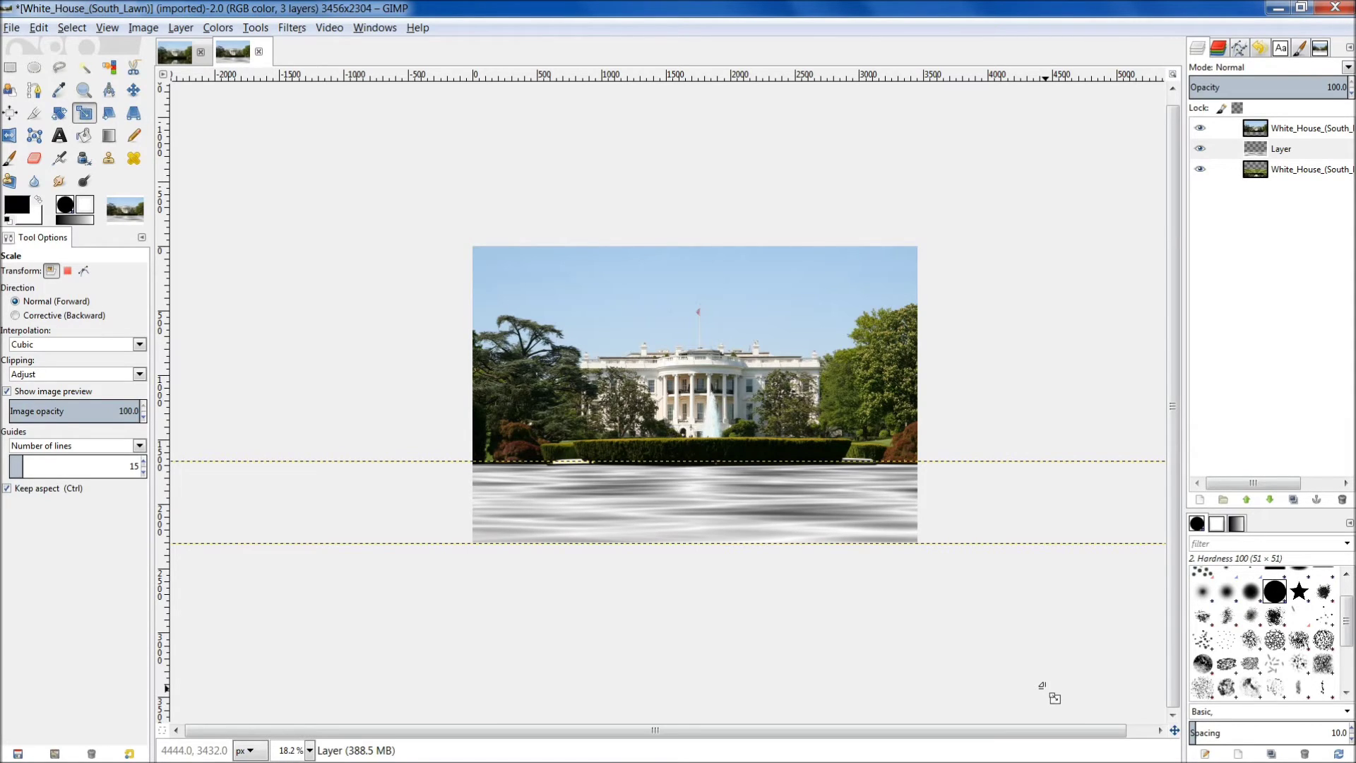
Step: Fit the bottom White House layer to the image size, then select the water texture layer to do the same
right_click(1291, 173)
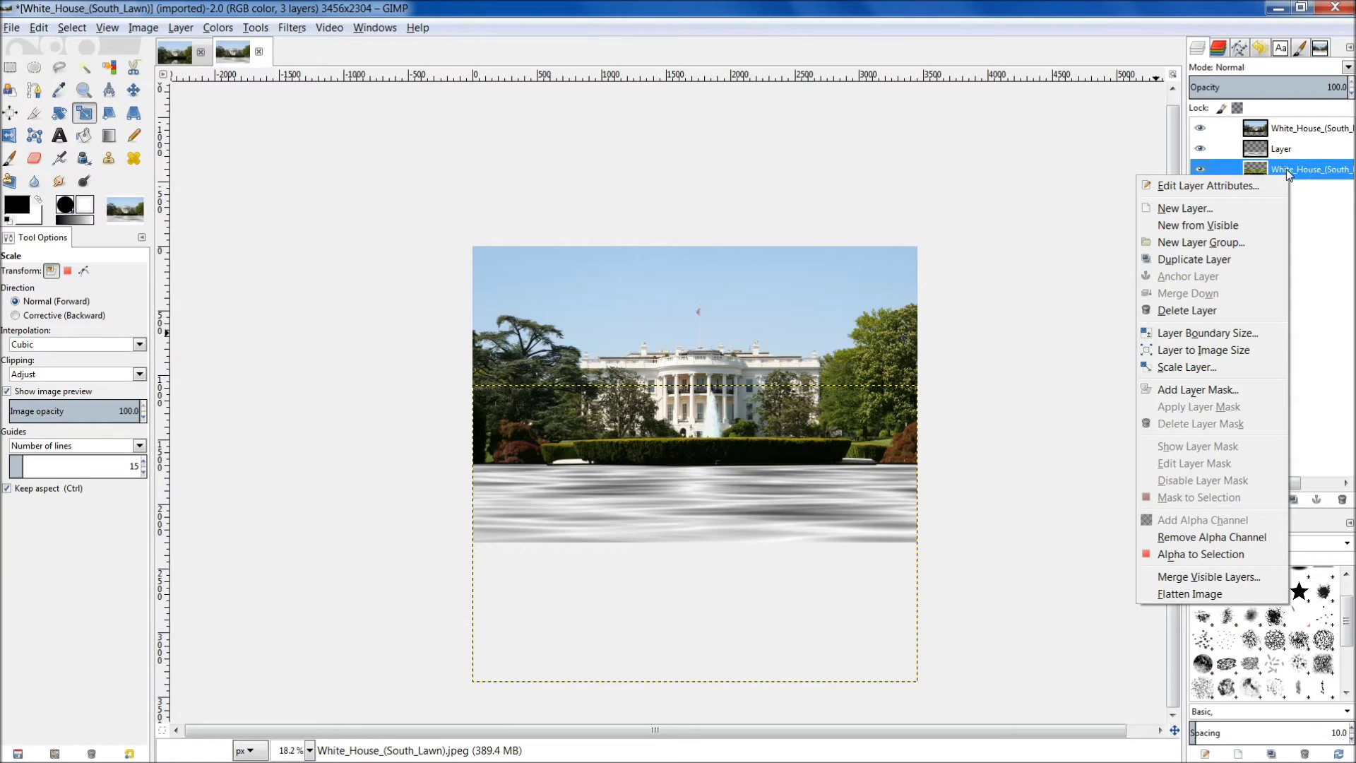
left_click(1233, 359)
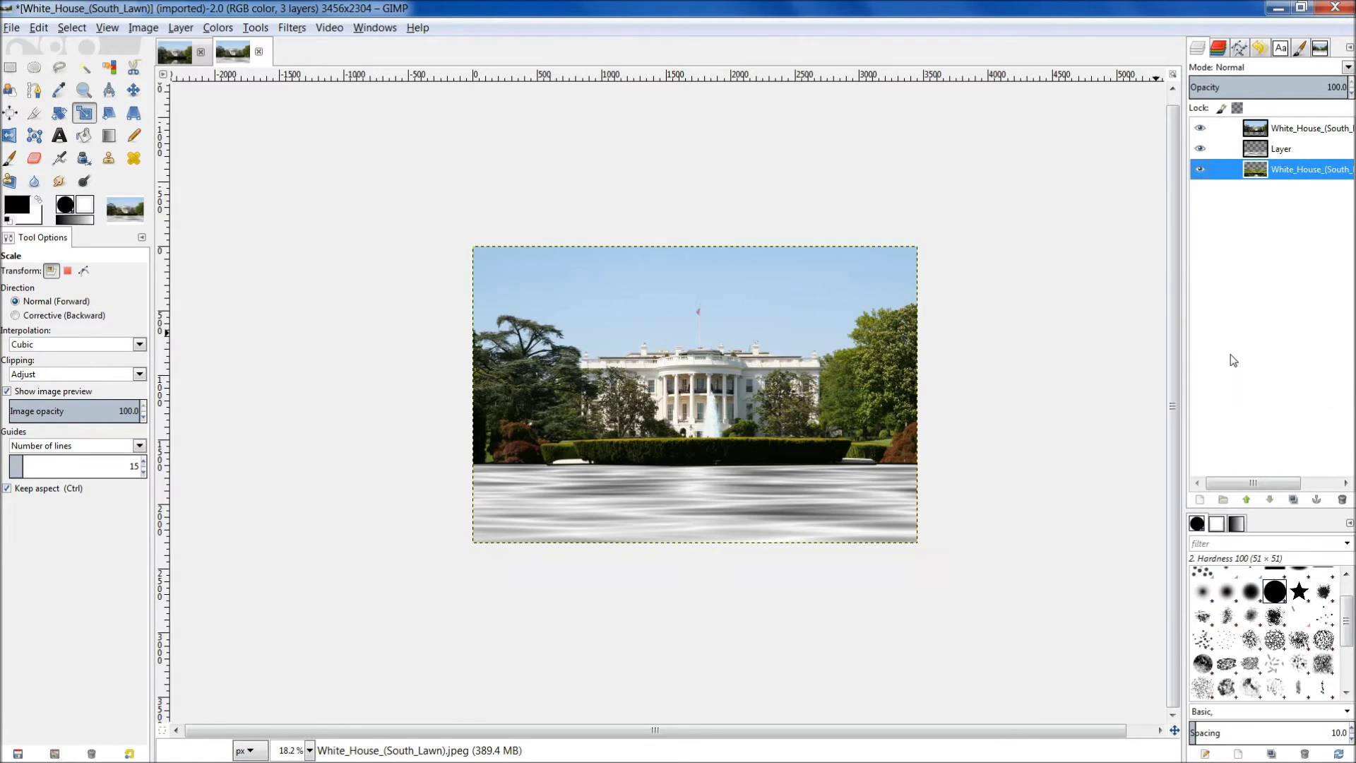
left_click(1281, 152)
right_click(1284, 160)
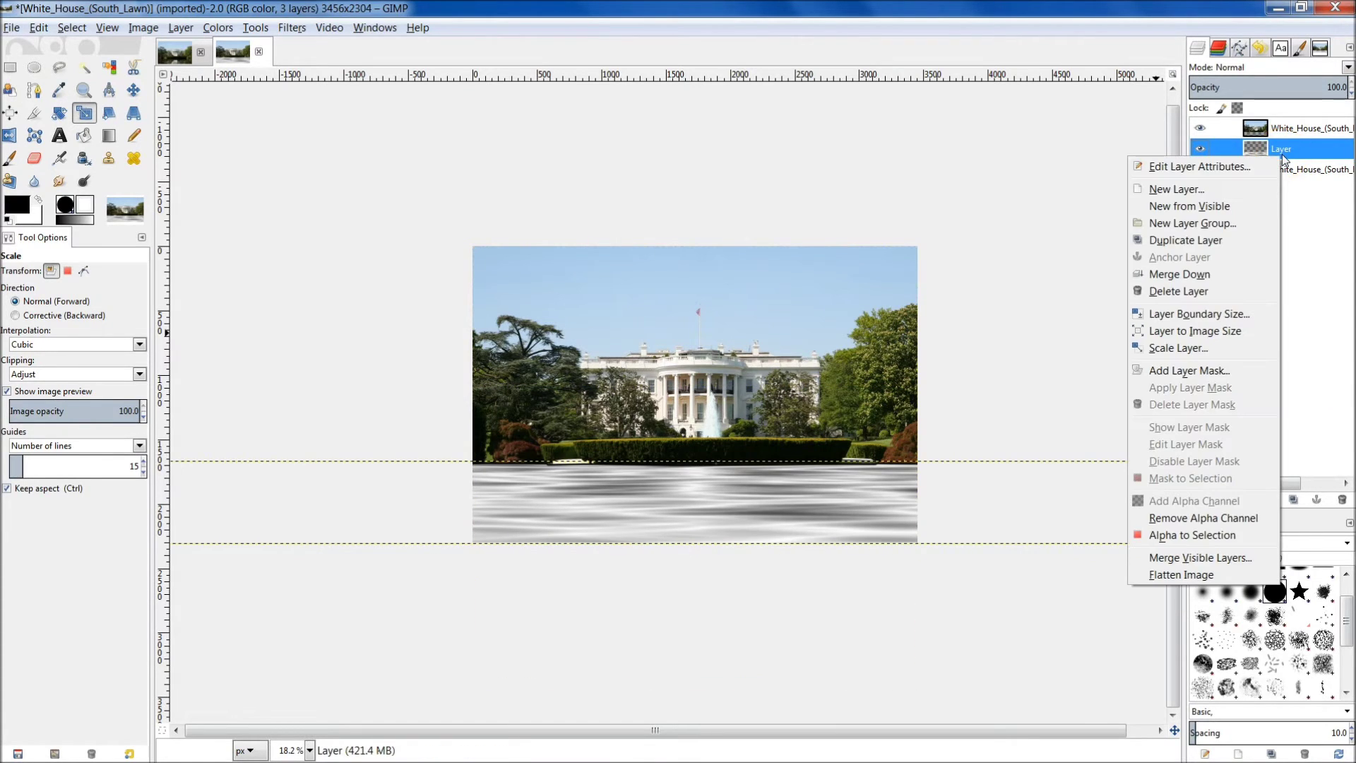
Step: Fit the water texture layer to the image size and check each layer in turn
left_click(1208, 332)
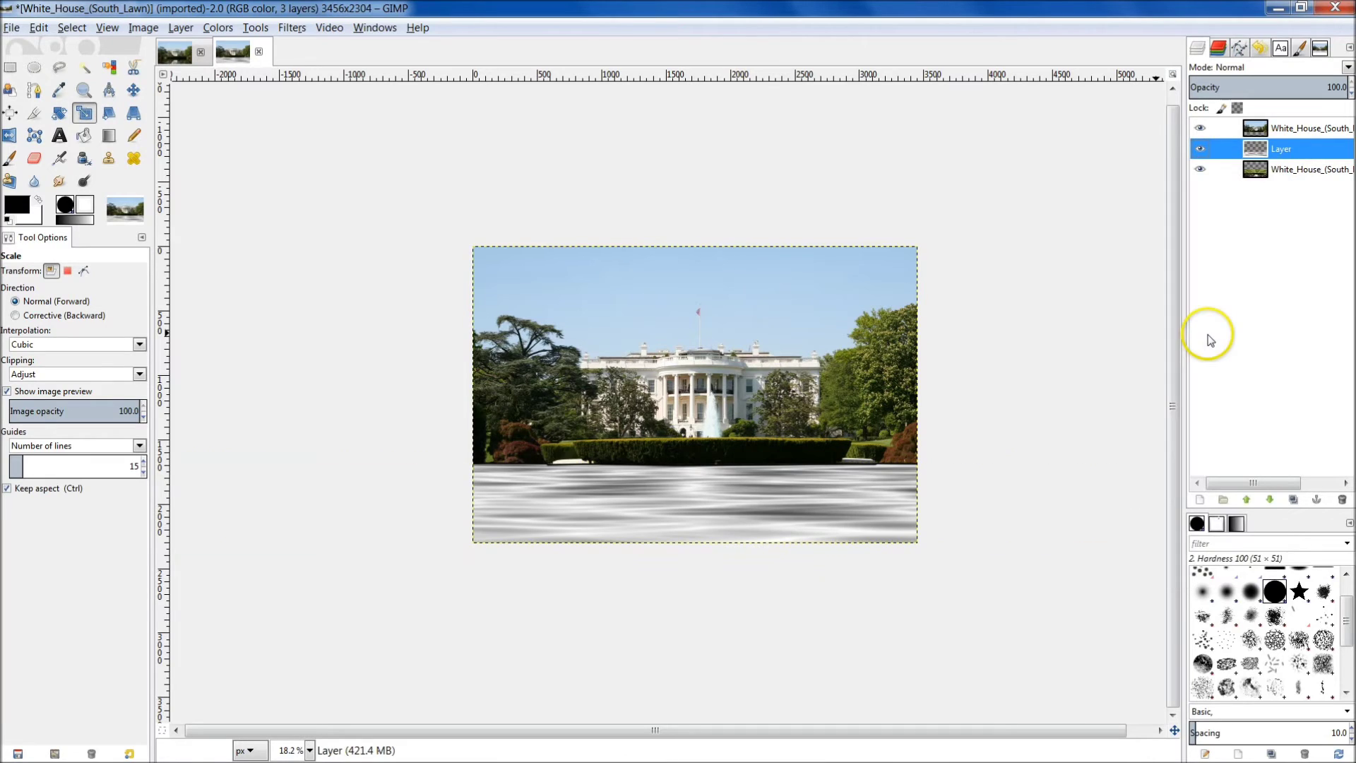
left_click(1285, 129)
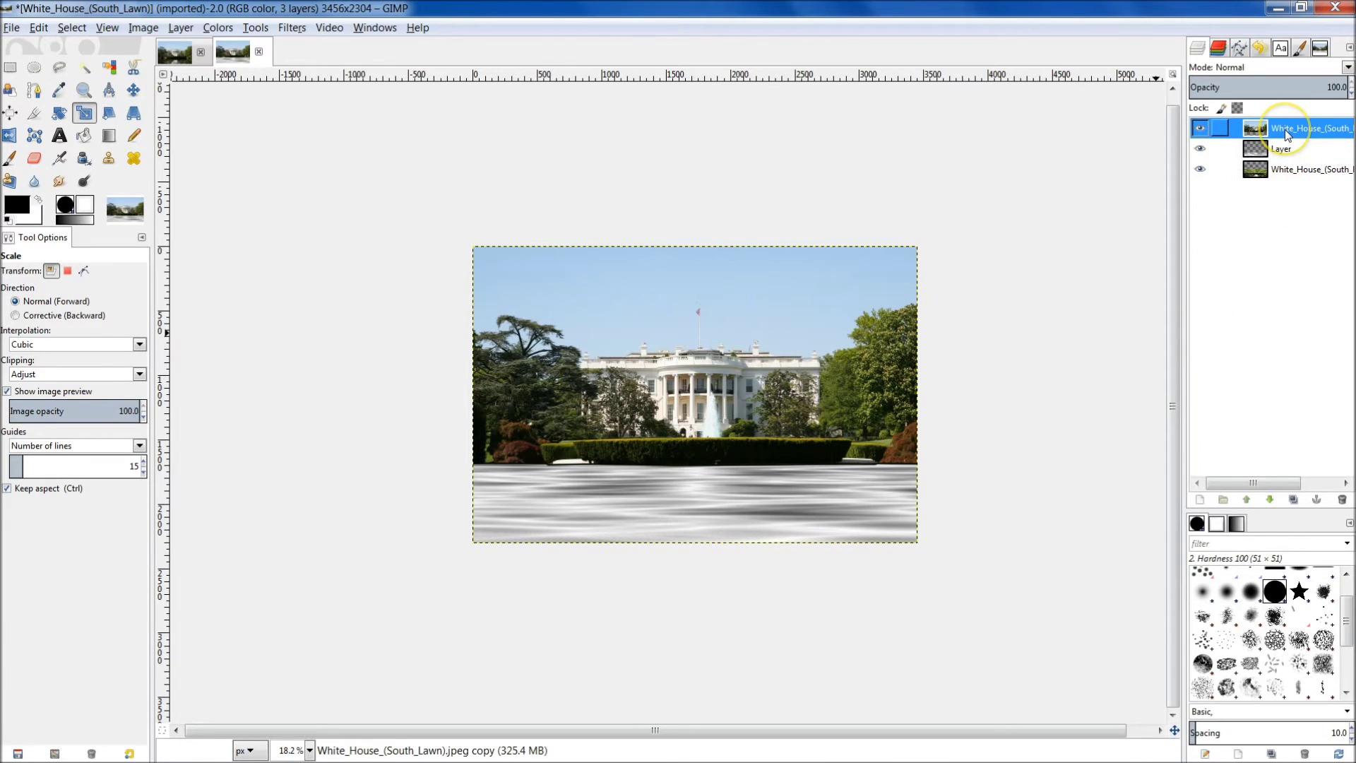
left_click(1282, 149)
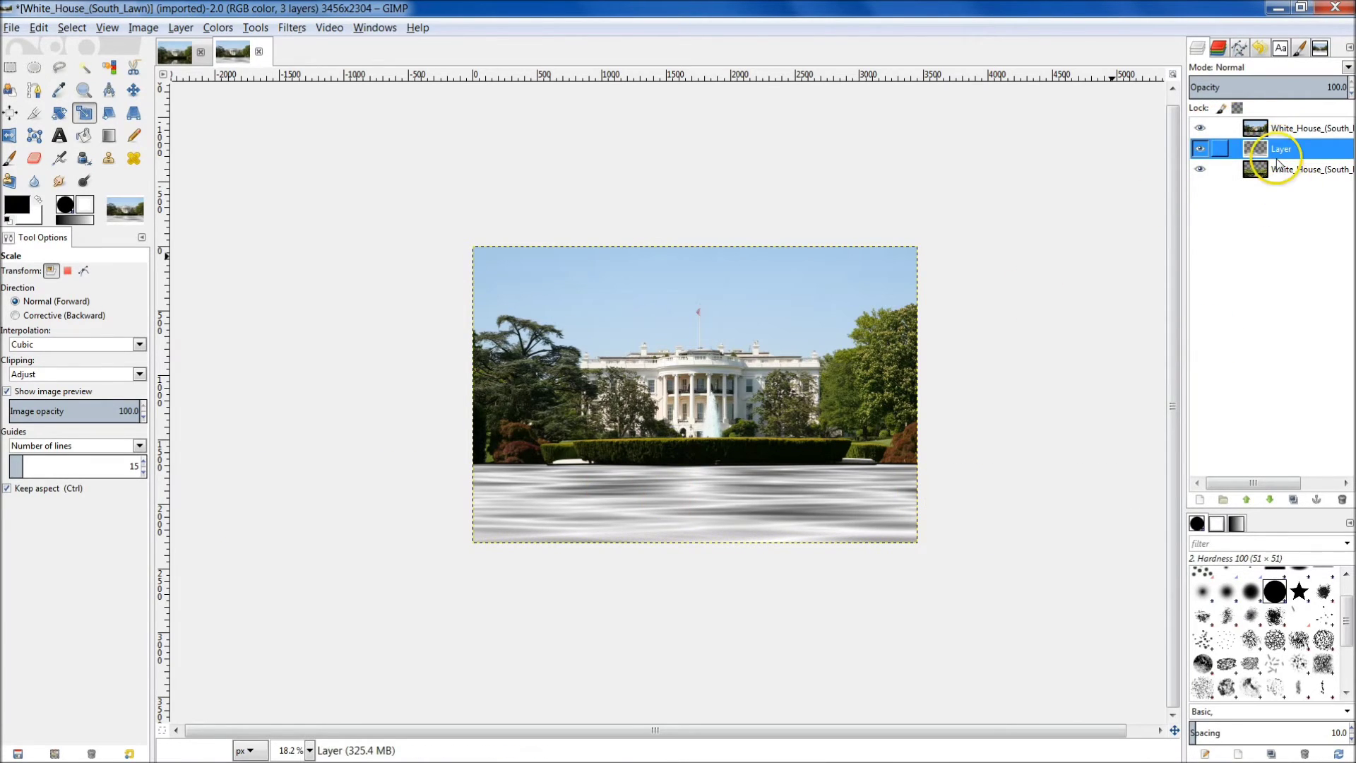
left_click(1287, 175)
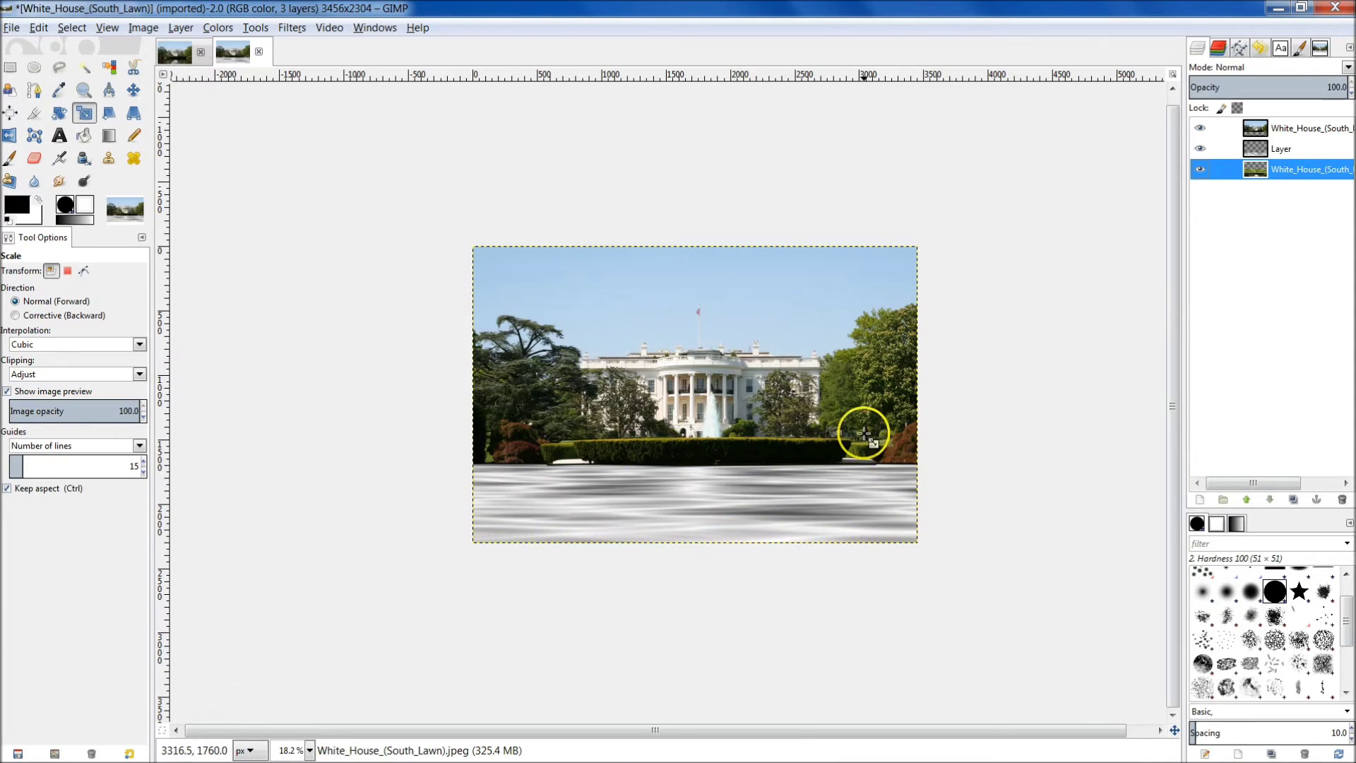
Step: Make the bottom White House layer active and hide the water texture layer
left_click(1277, 148)
left_click(1282, 128)
left_click(1282, 148)
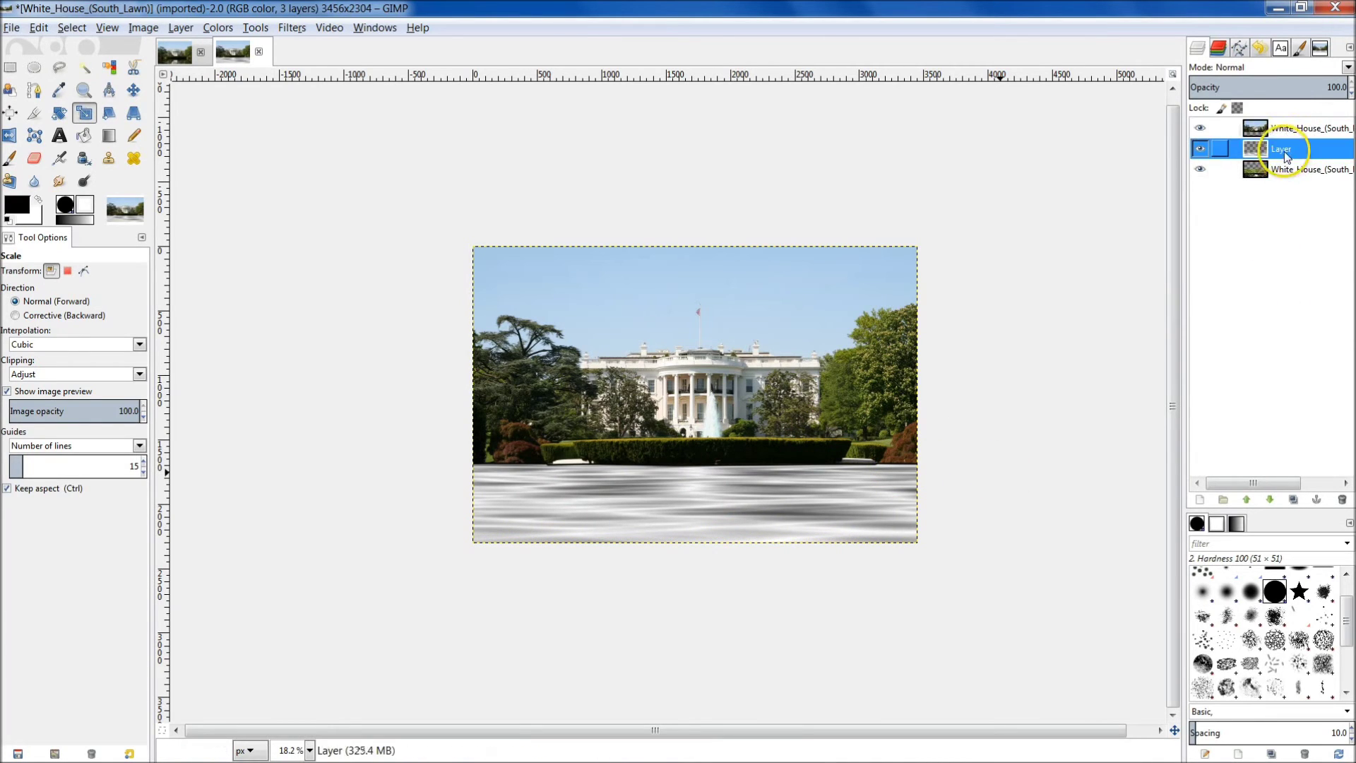
left_click(1282, 170)
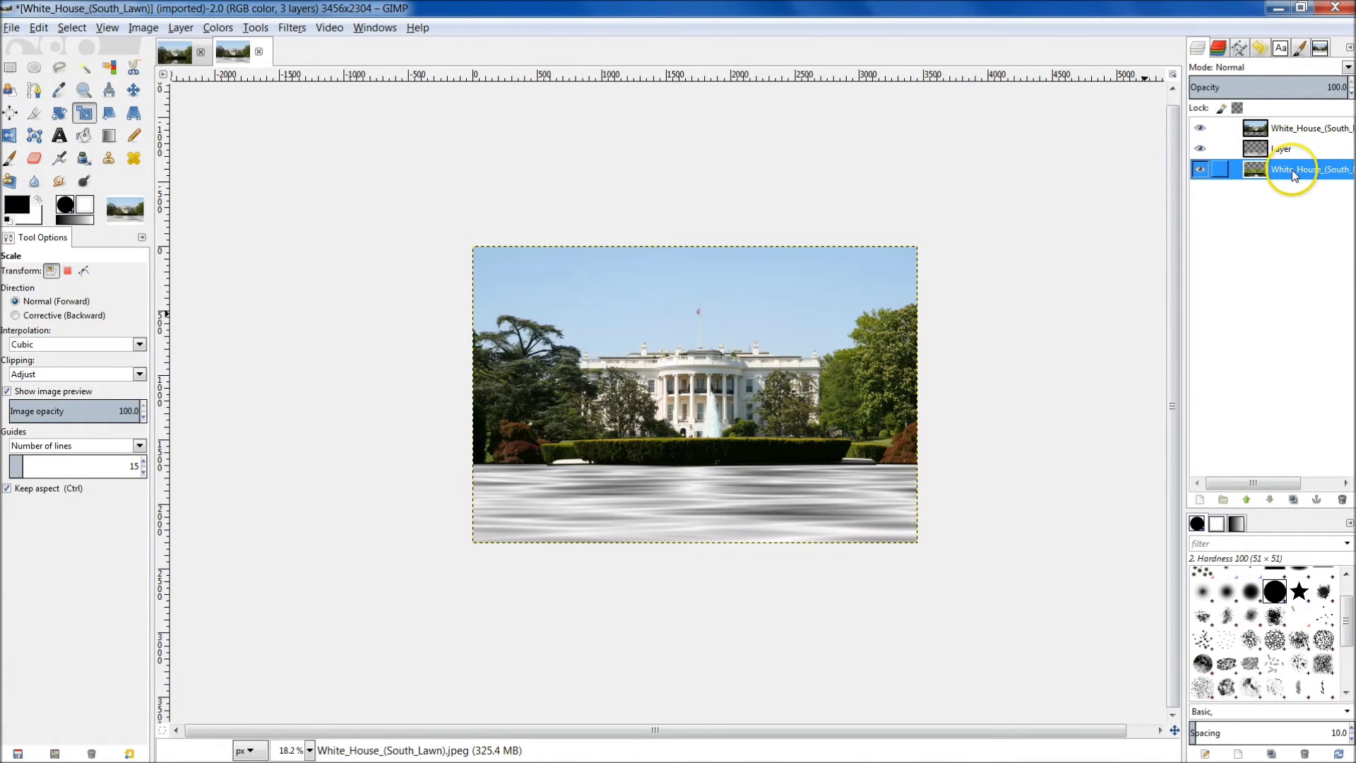
left_click(1198, 149)
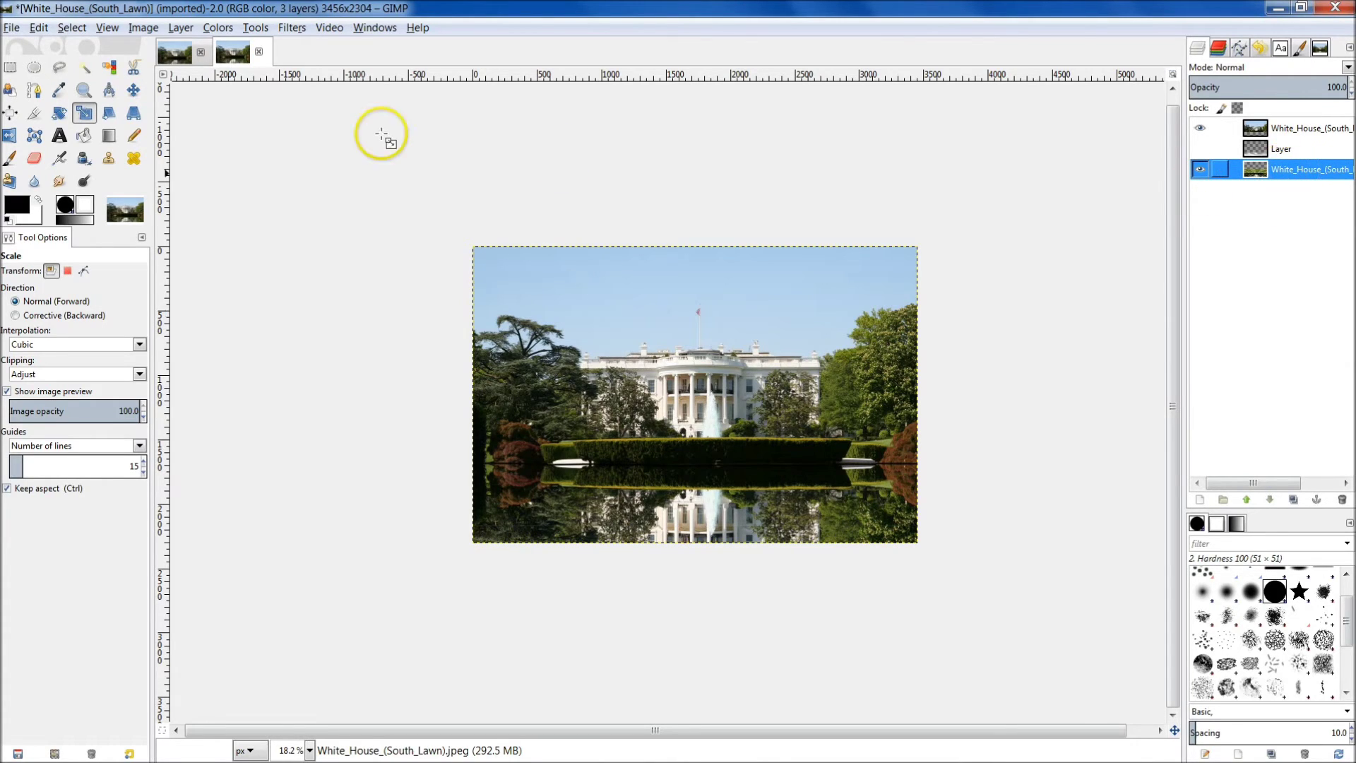
Step: Displace the bottom layer by 20.00 in X and Y, using Layer-19 for both maps, with Smear edges
left_click(293, 28)
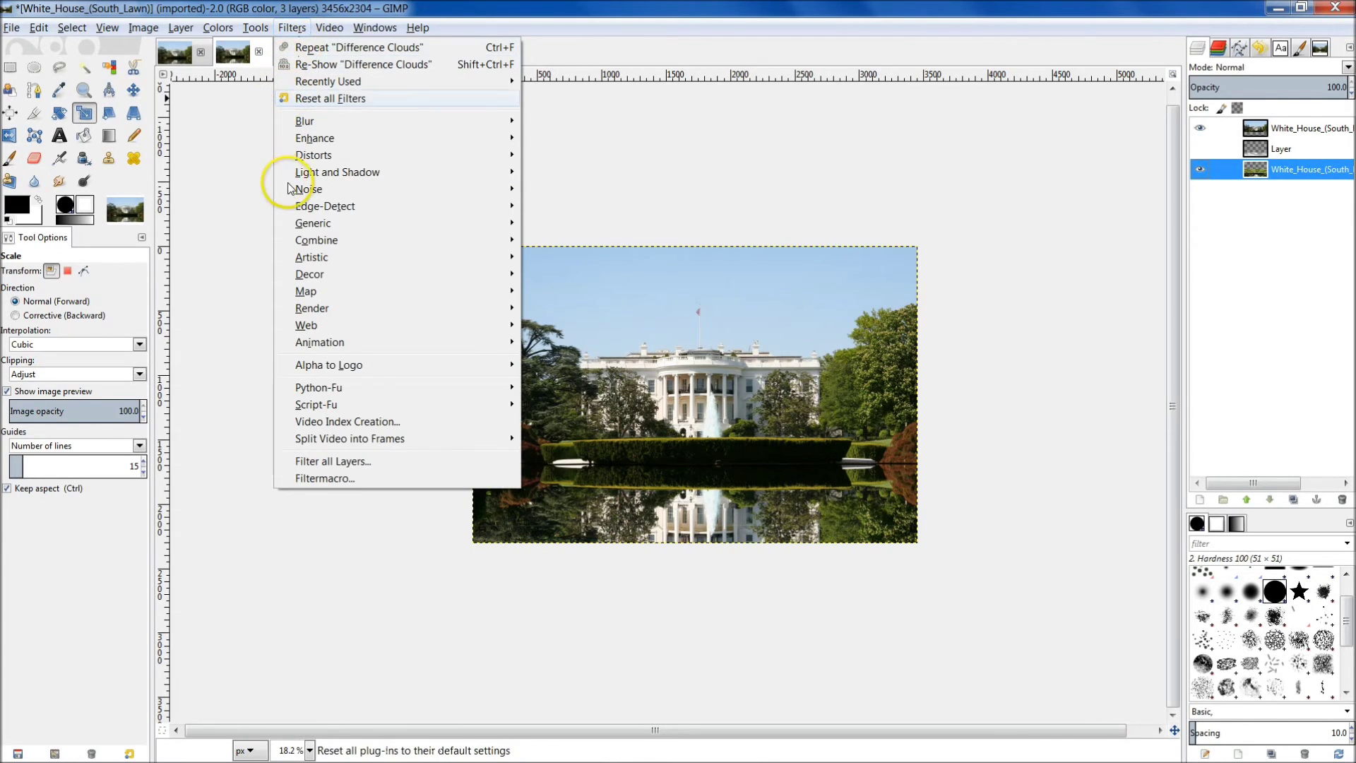
mouse_move(333, 290)
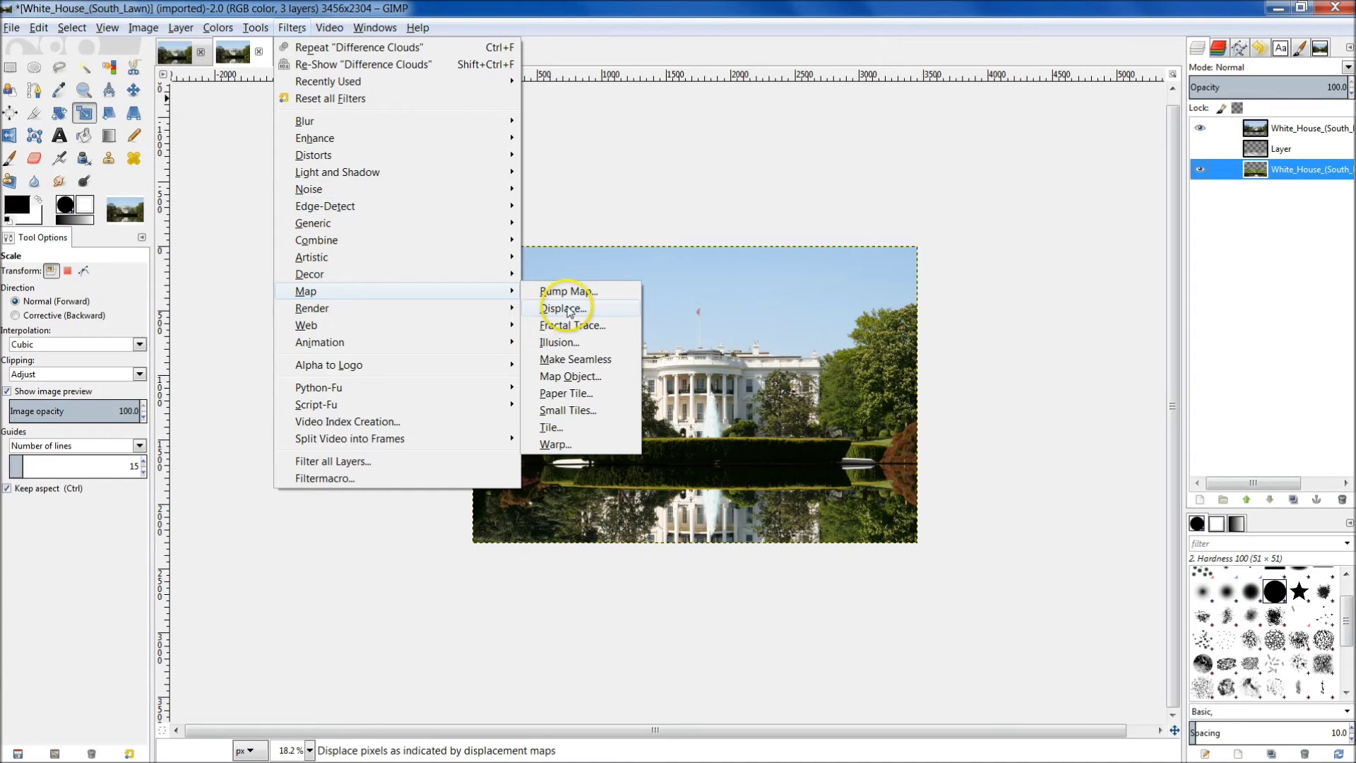
left_click(567, 313)
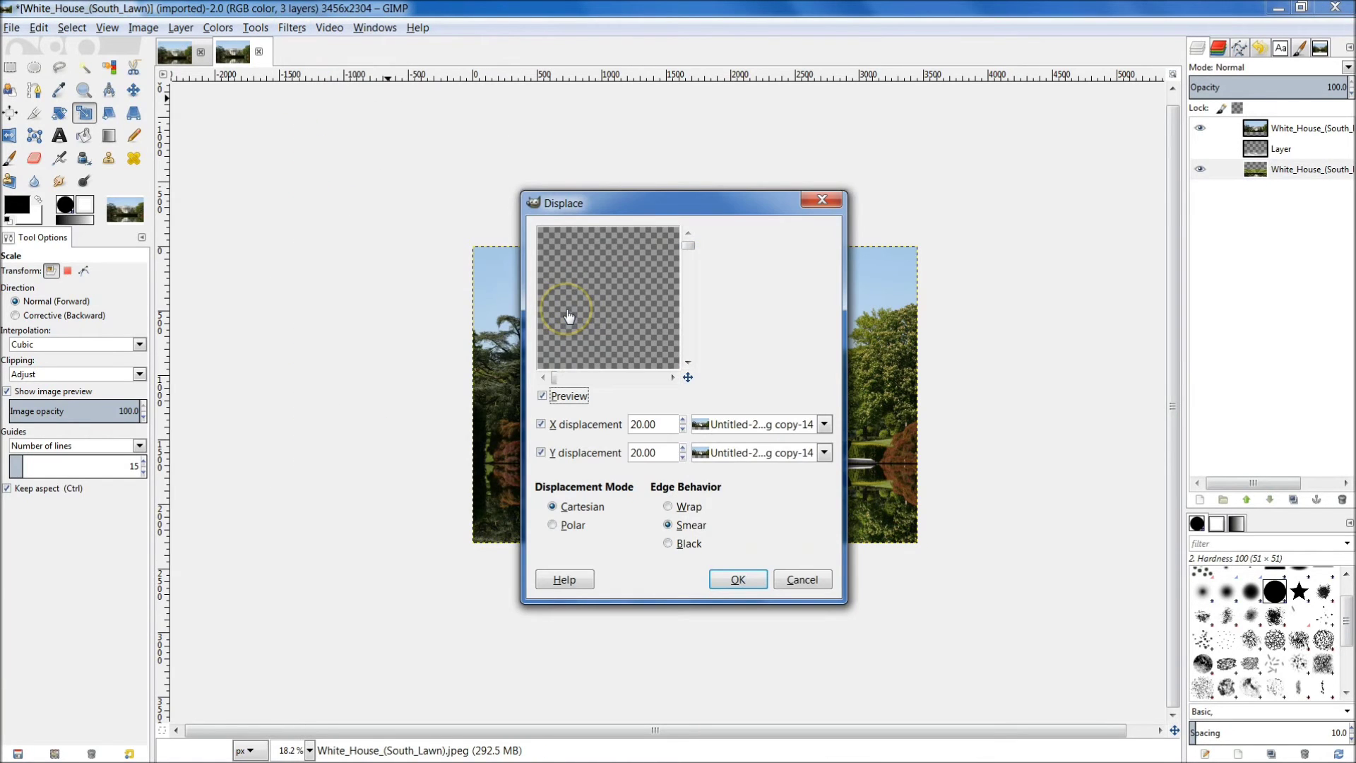
left_click_drag(695, 205, 995, 175)
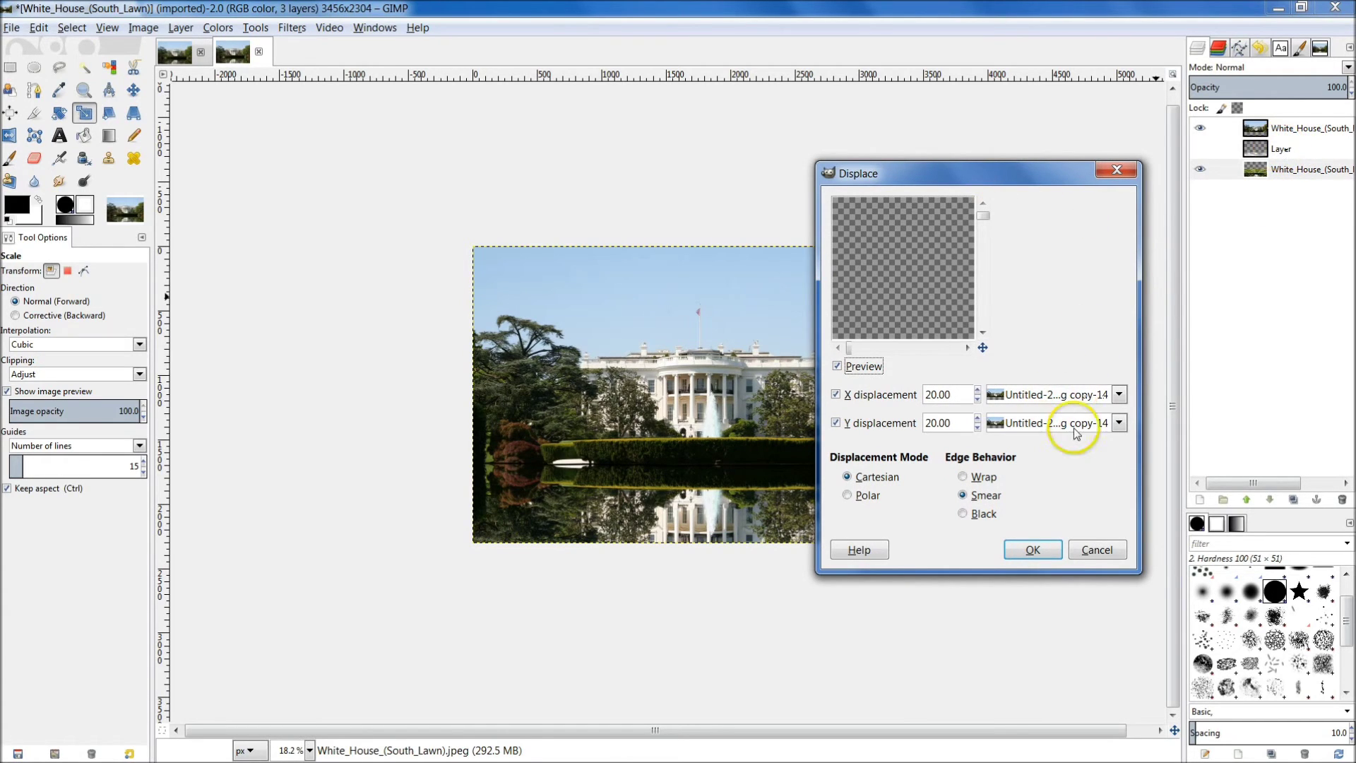
left_click(1120, 394)
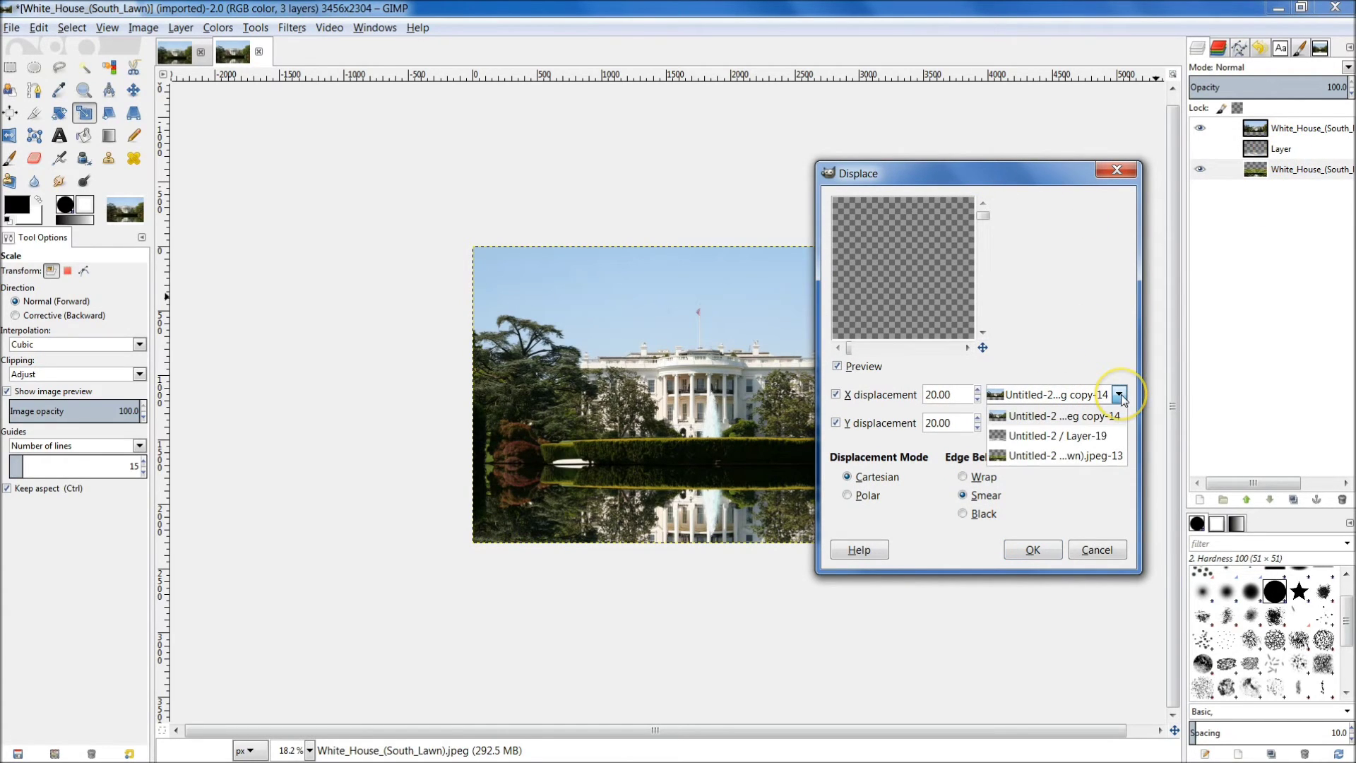
left_click(1086, 435)
left_click(1117, 423)
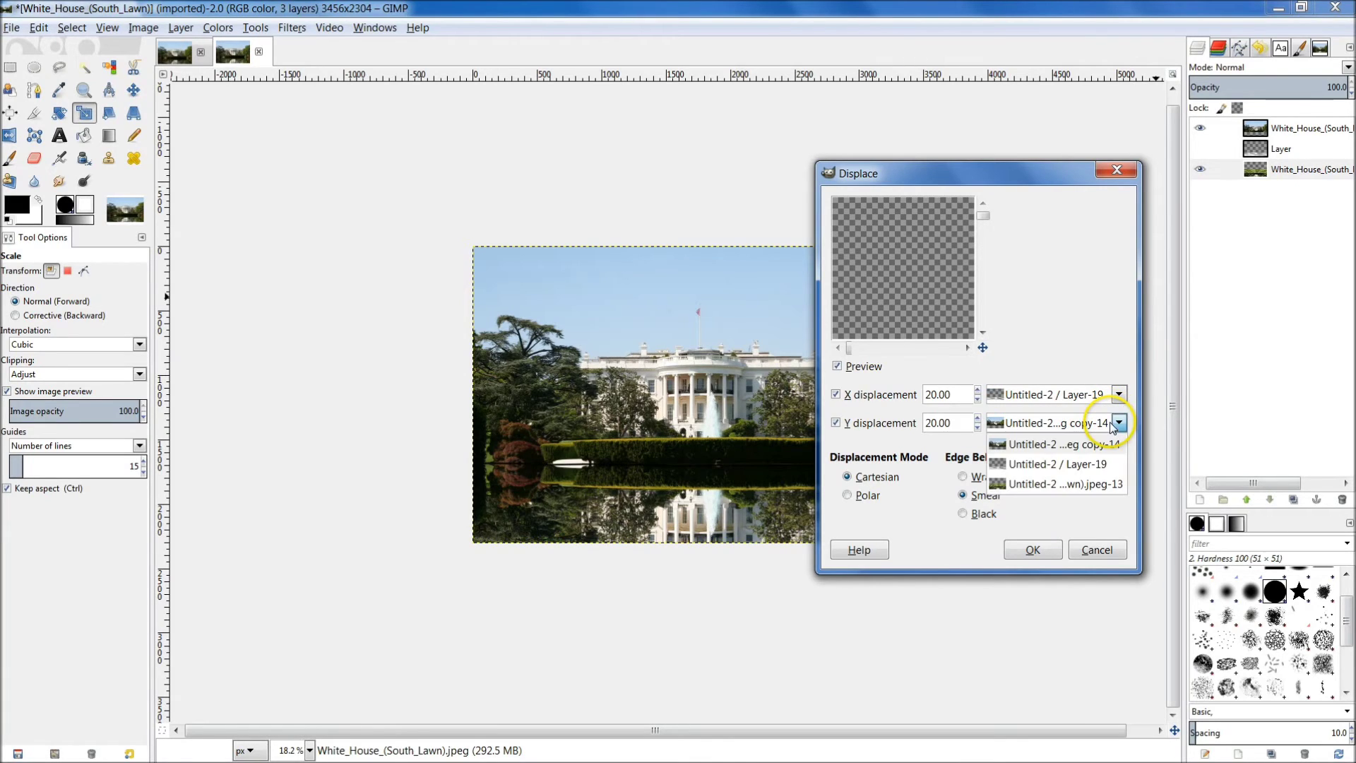
left_click(1044, 468)
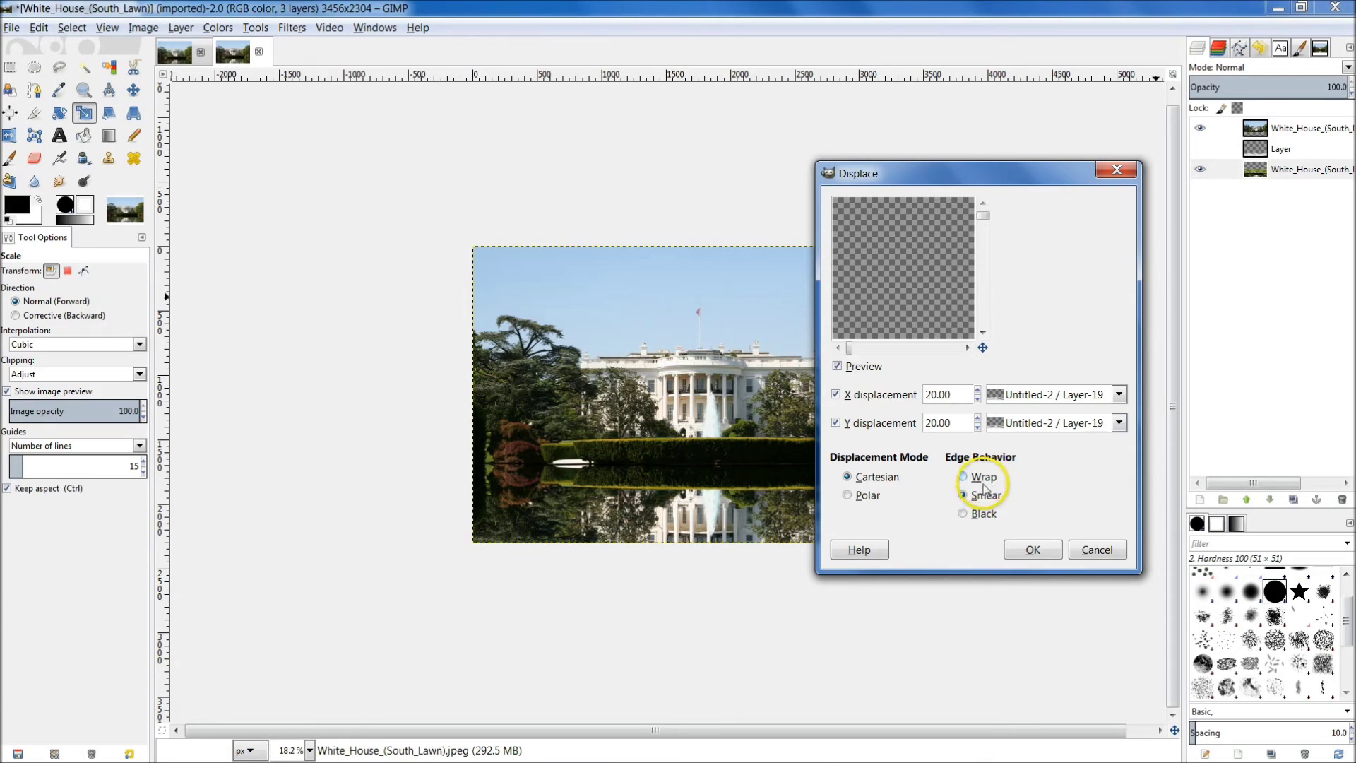
left_click(961, 497)
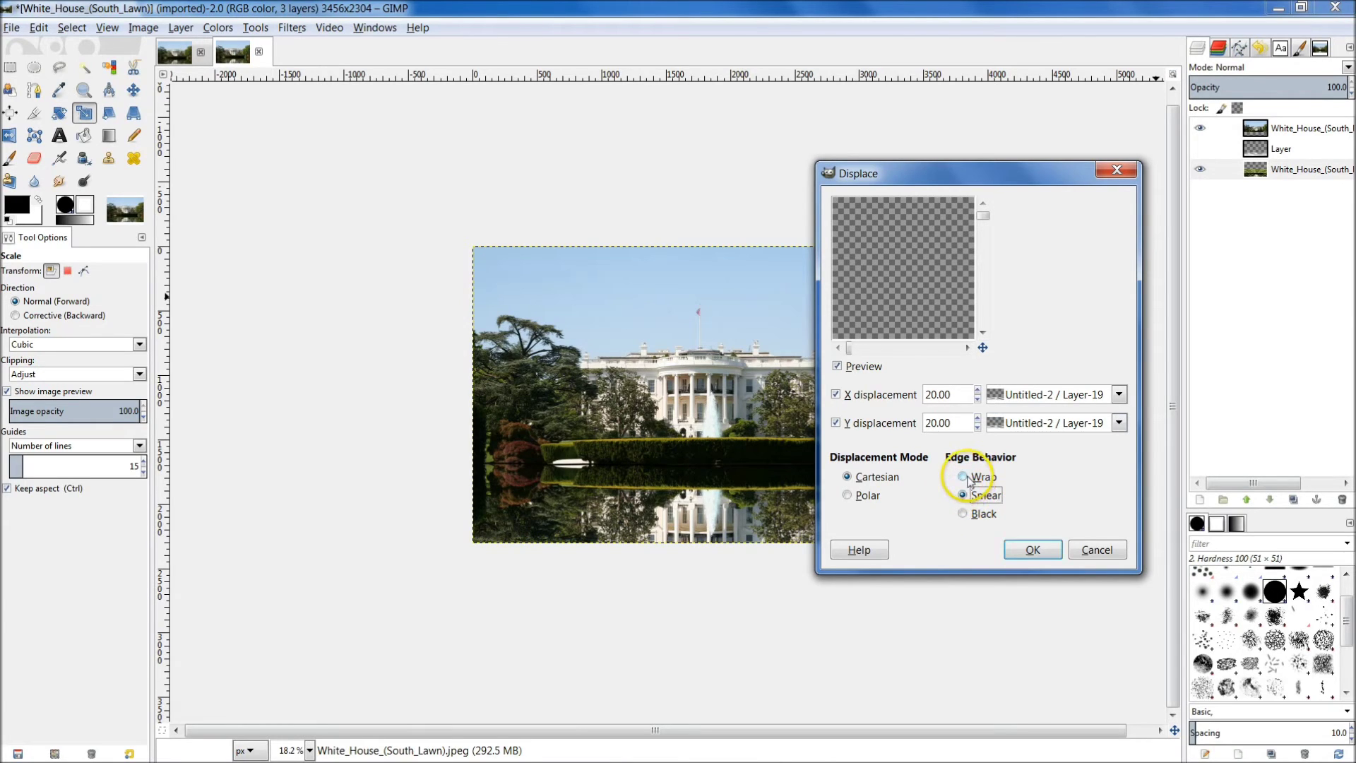
left_click(978, 498)
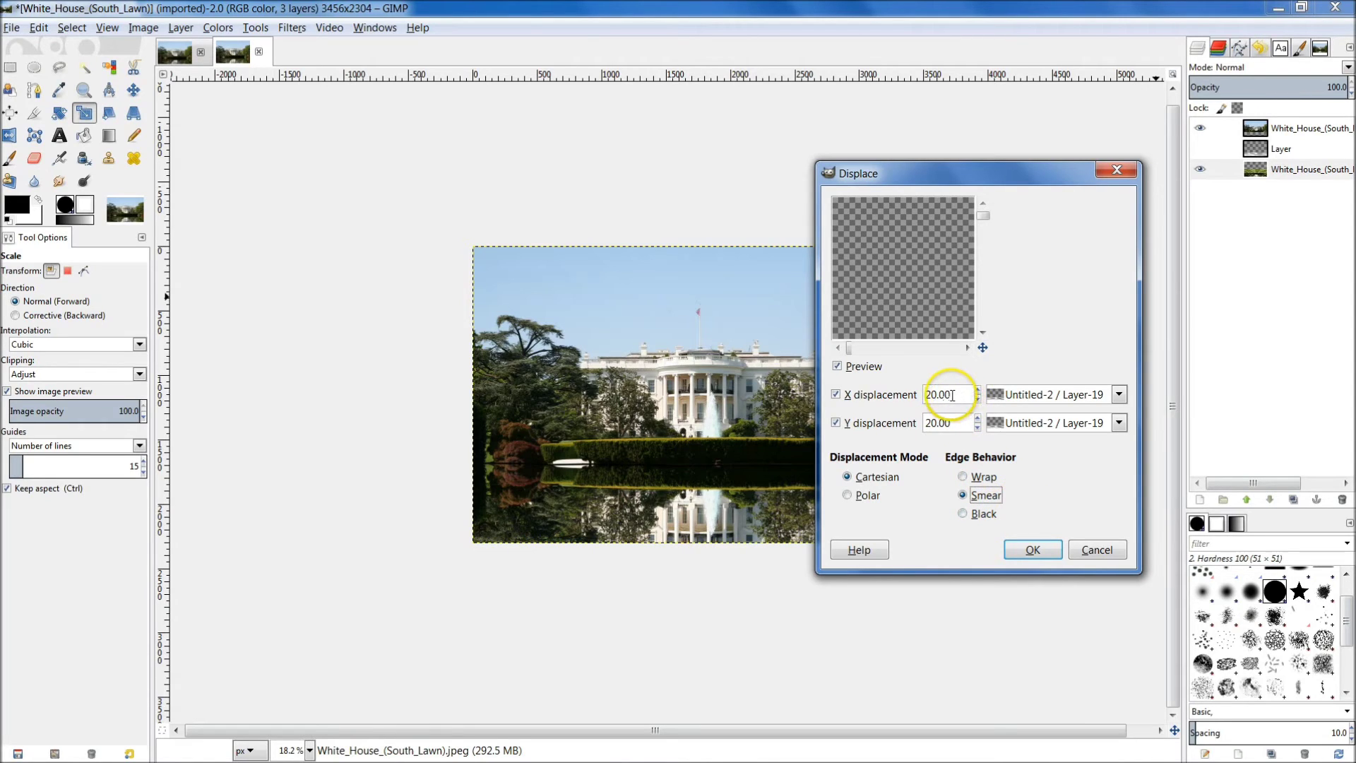
left_click(1033, 550)
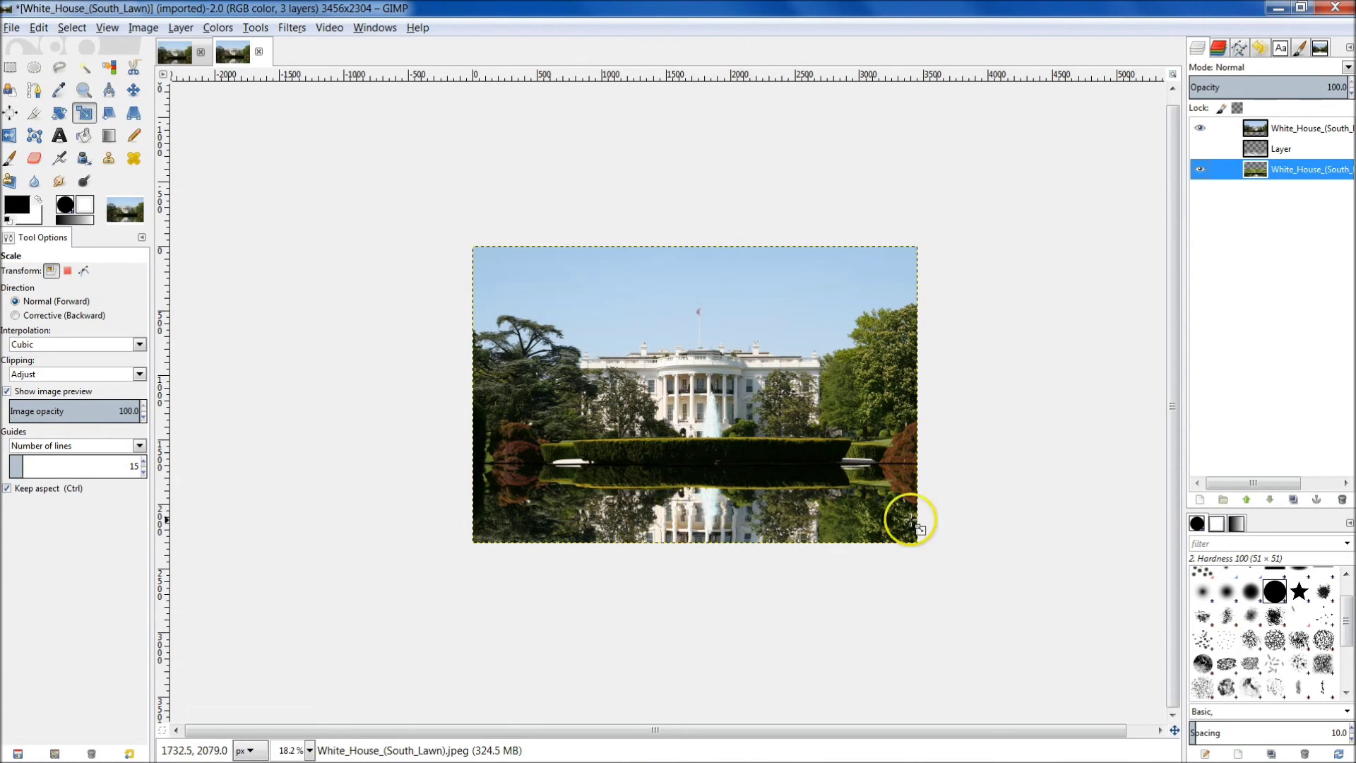
Step: Make the water texture layer visible again and set it as the active layer
scroll(738, 508, "up", 3)
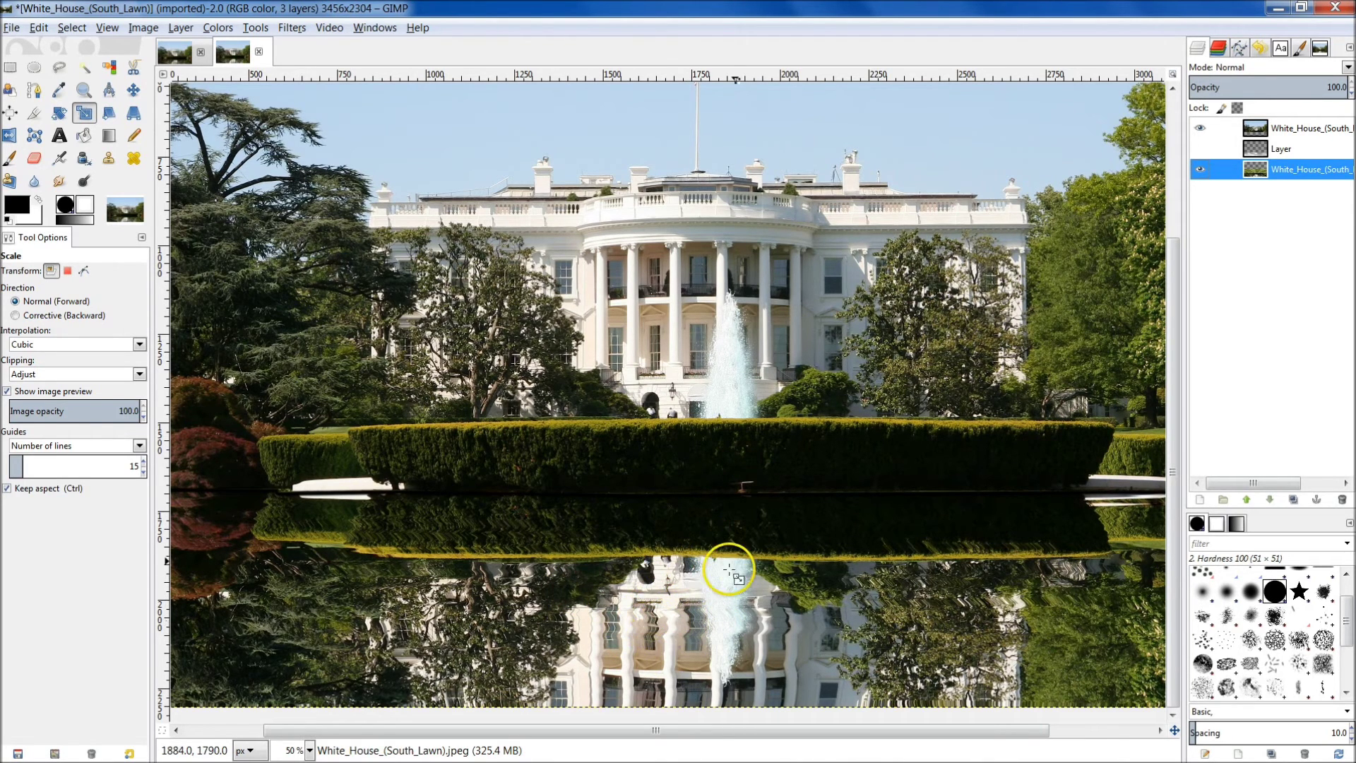
scroll(734, 576, "down", 1)
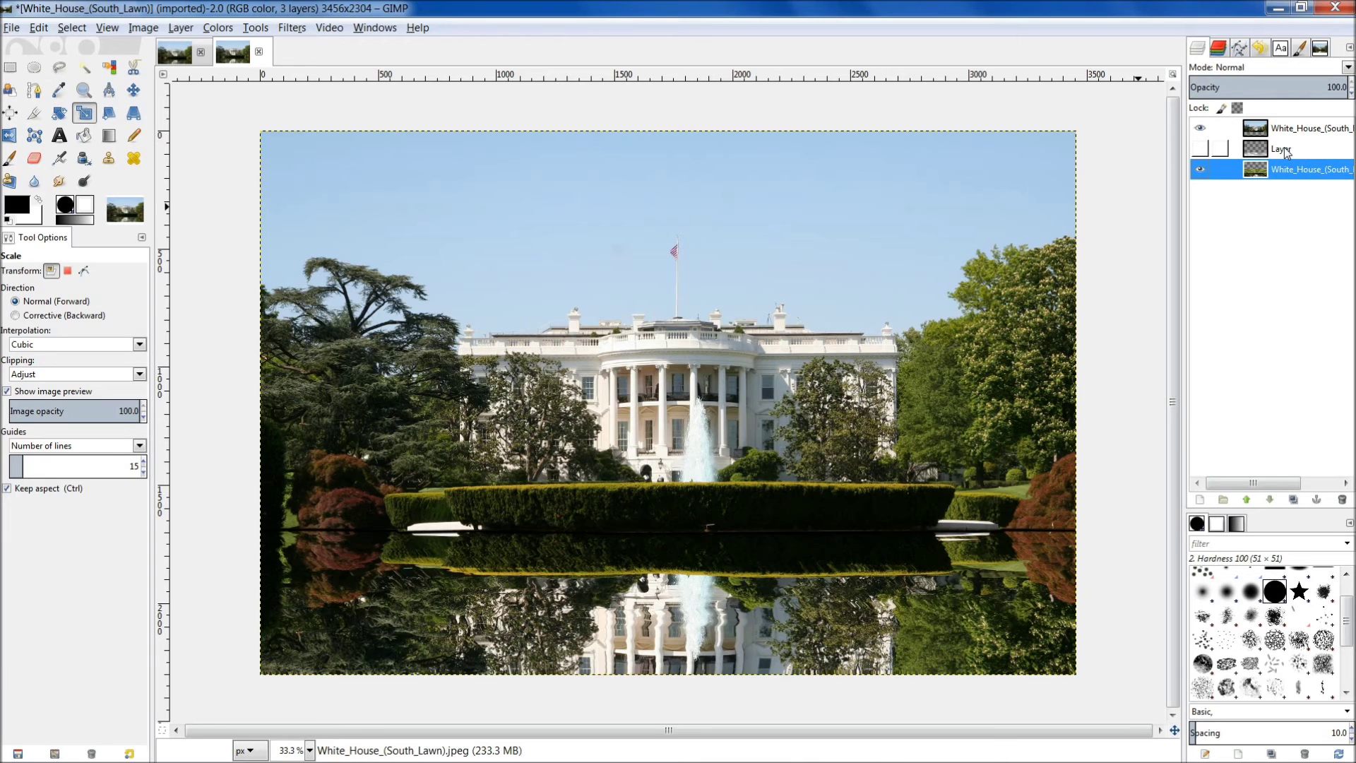
left_click(1200, 149)
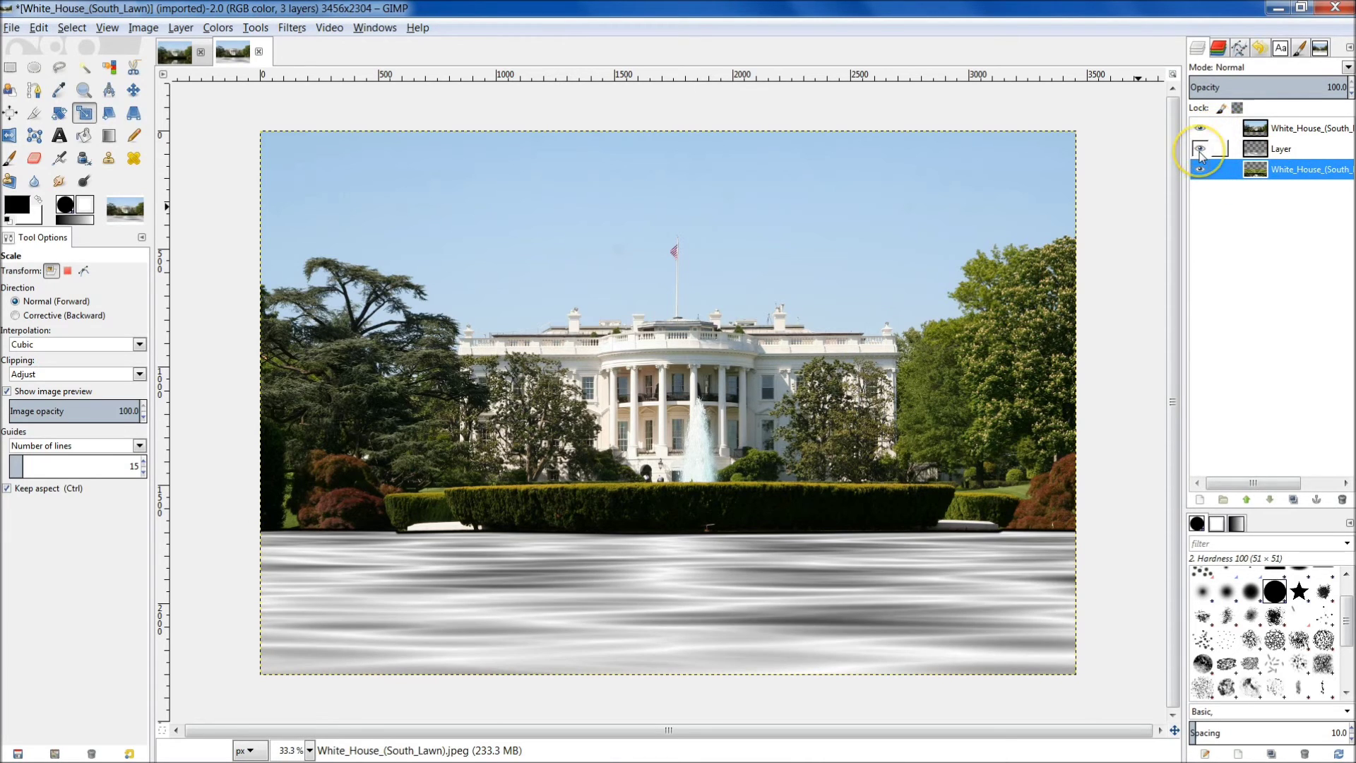
left_click(1281, 149)
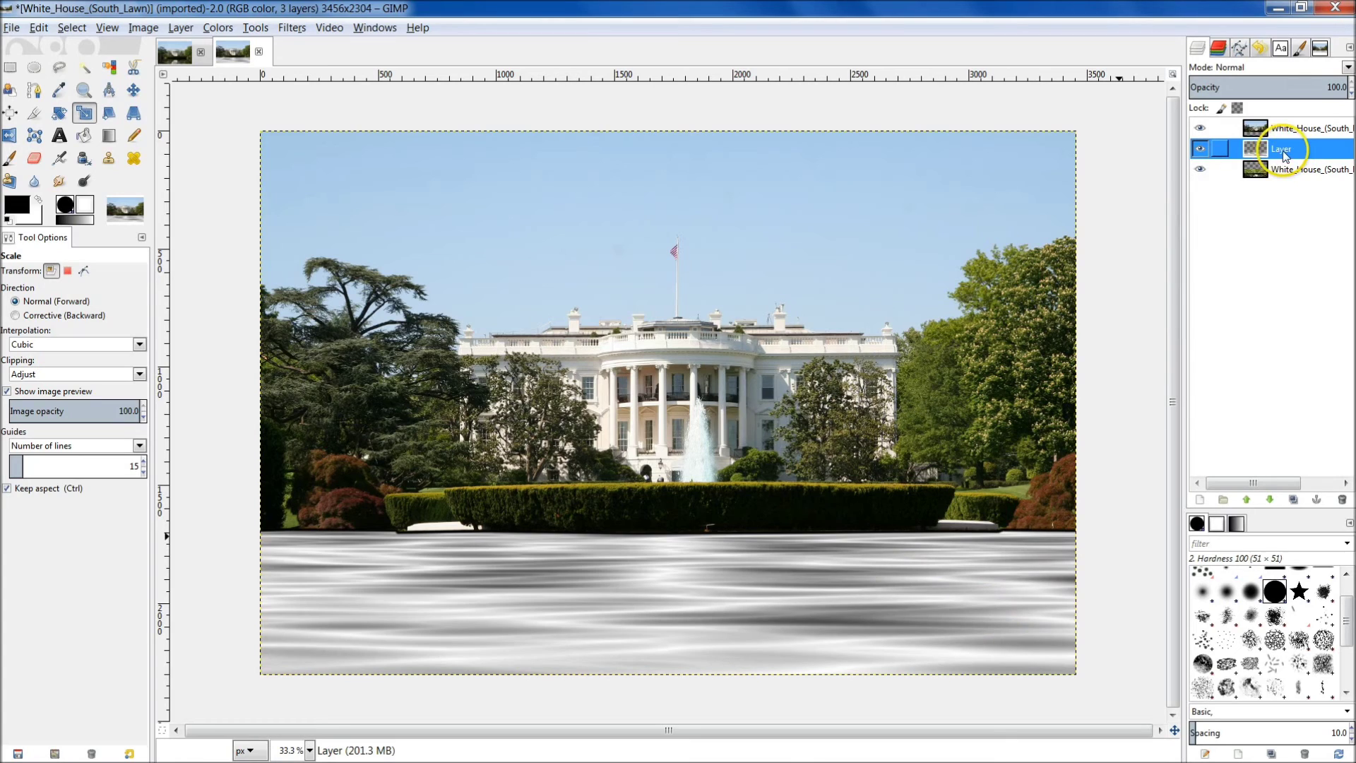
Step: Switch the water texture layer's blend mode to Multiply
left_click(1235, 67)
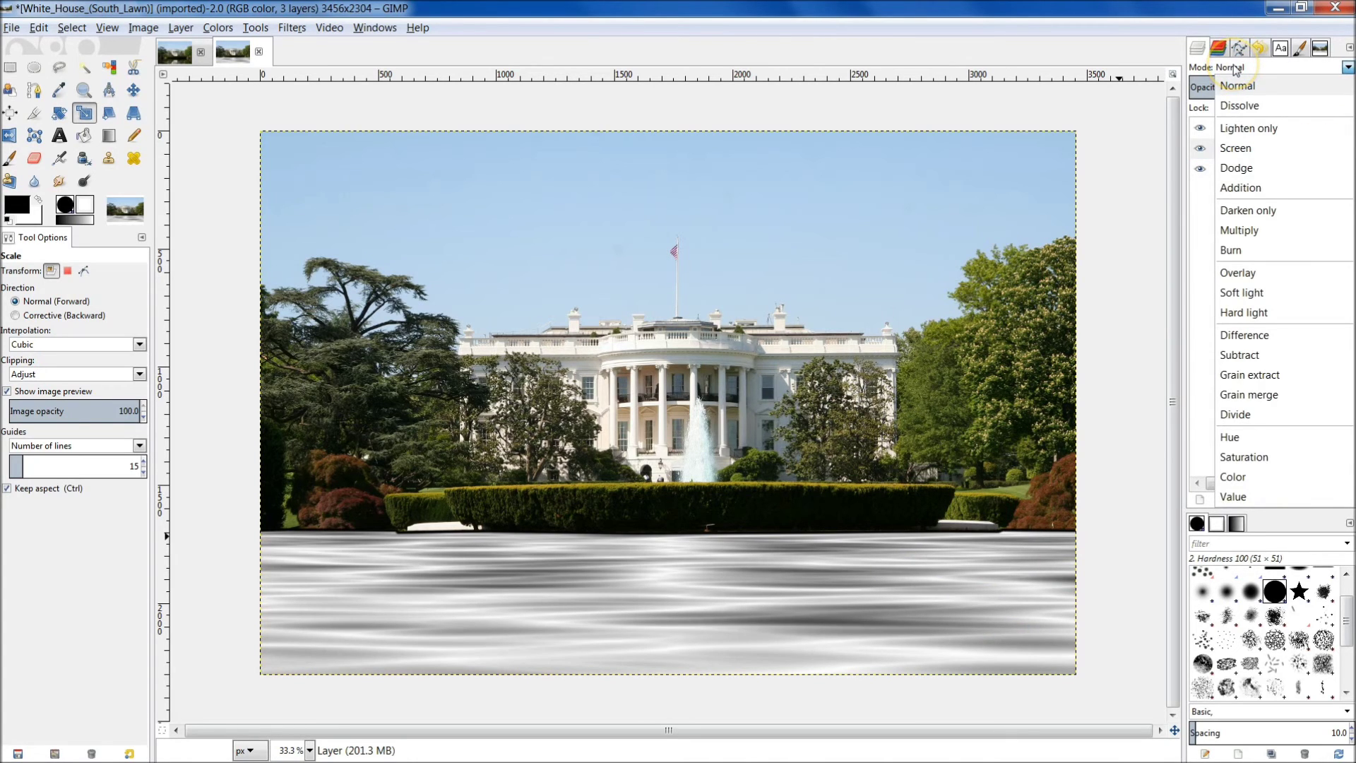
left_click(1340, 72)
left_click(1306, 69)
left_click(1311, 70)
left_click(1280, 71)
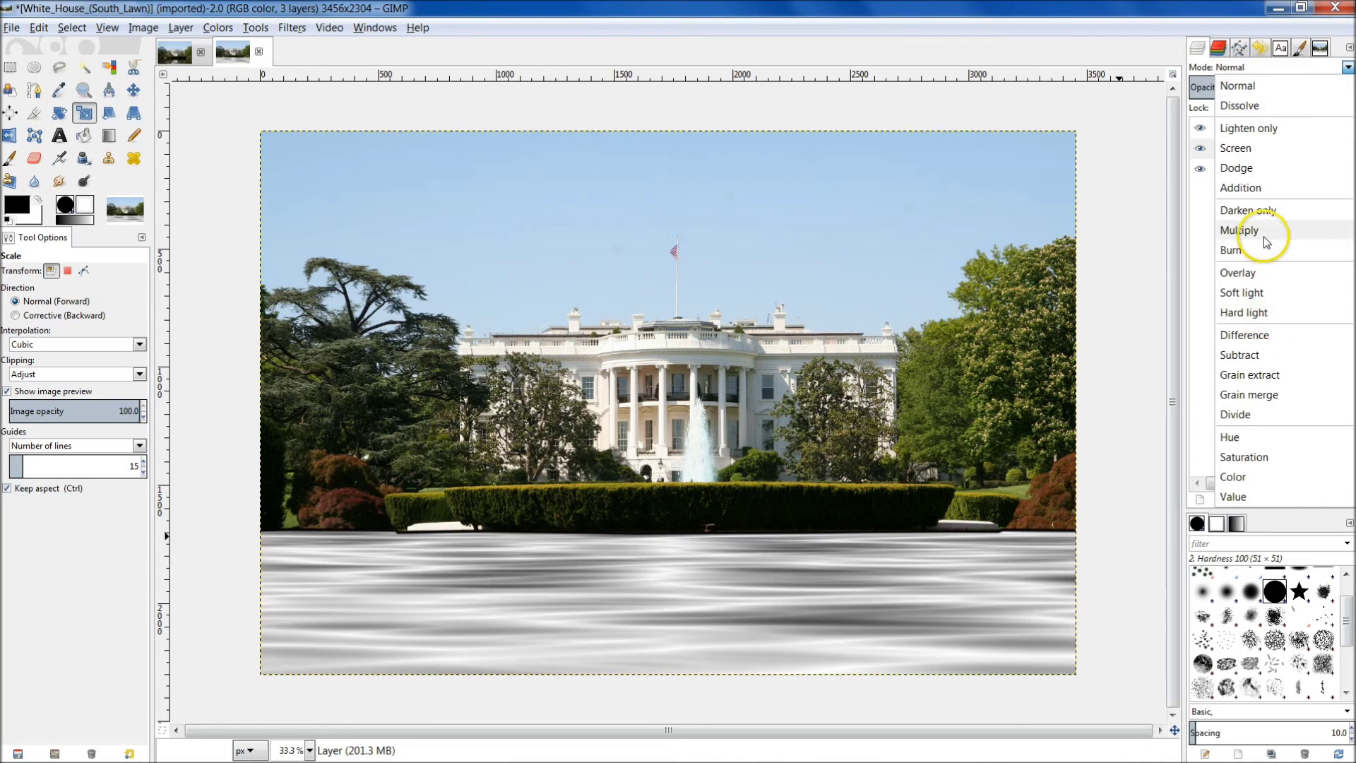
left_click(1266, 233)
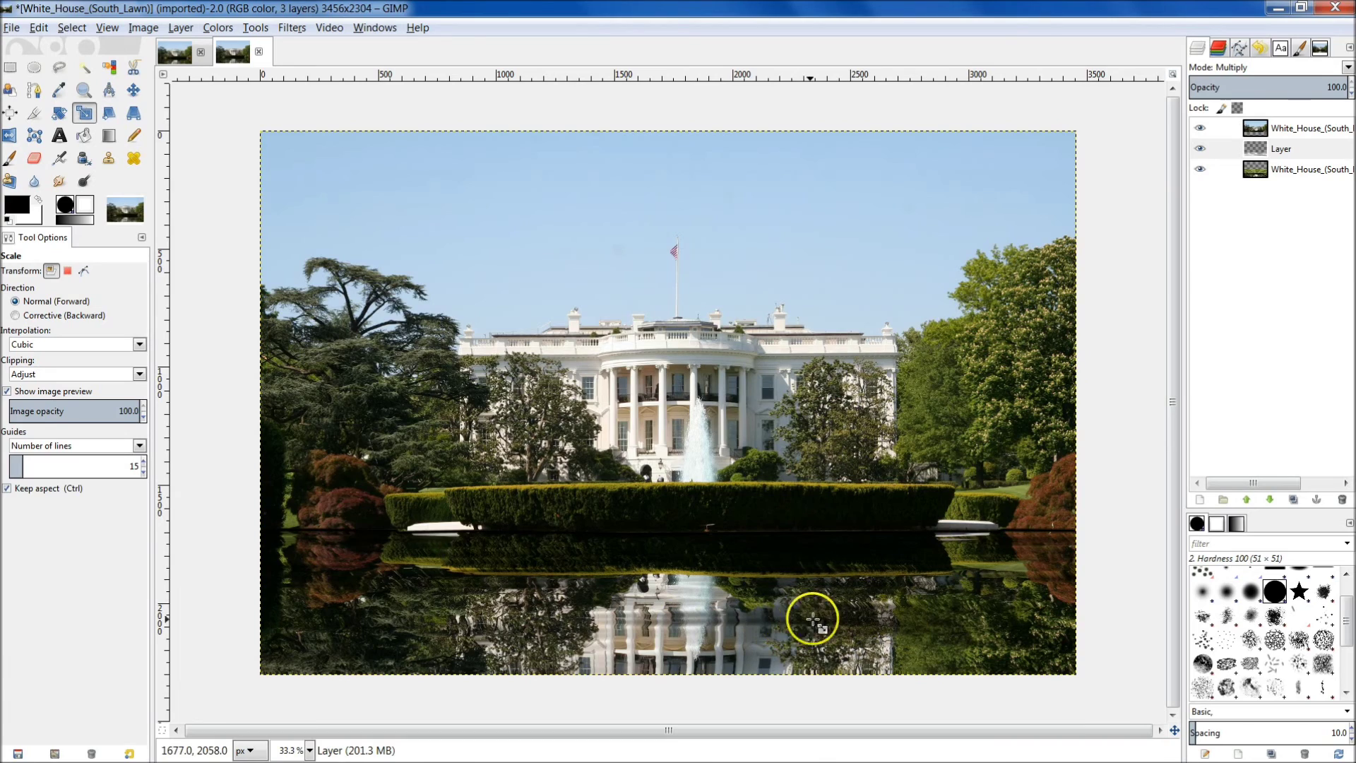
scroll(775, 659, "up", 1)
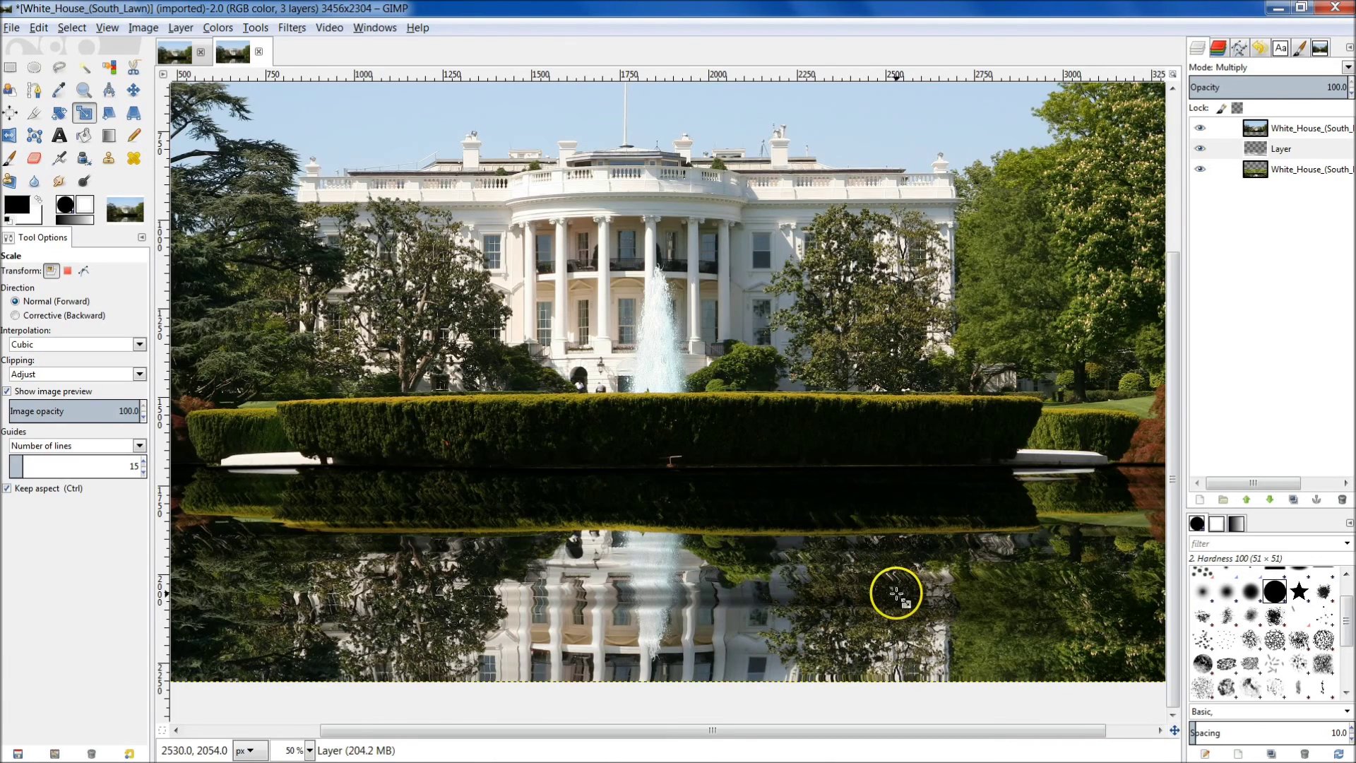
scroll(893, 591, "down", 2)
scroll(650, 600, "up", 1)
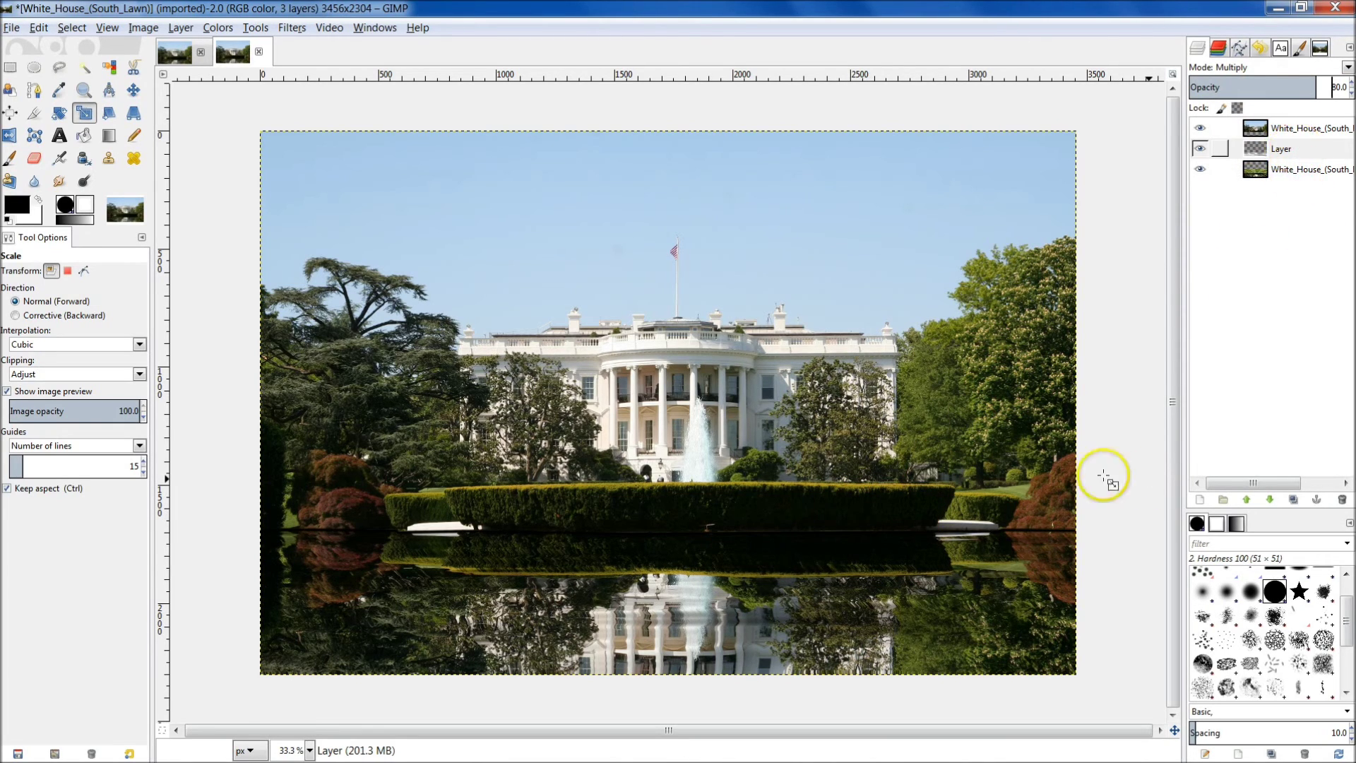
Step: Soften the bottom reflection photo layer with a 5.0 px Gaussian Blur
left_click(1307, 171)
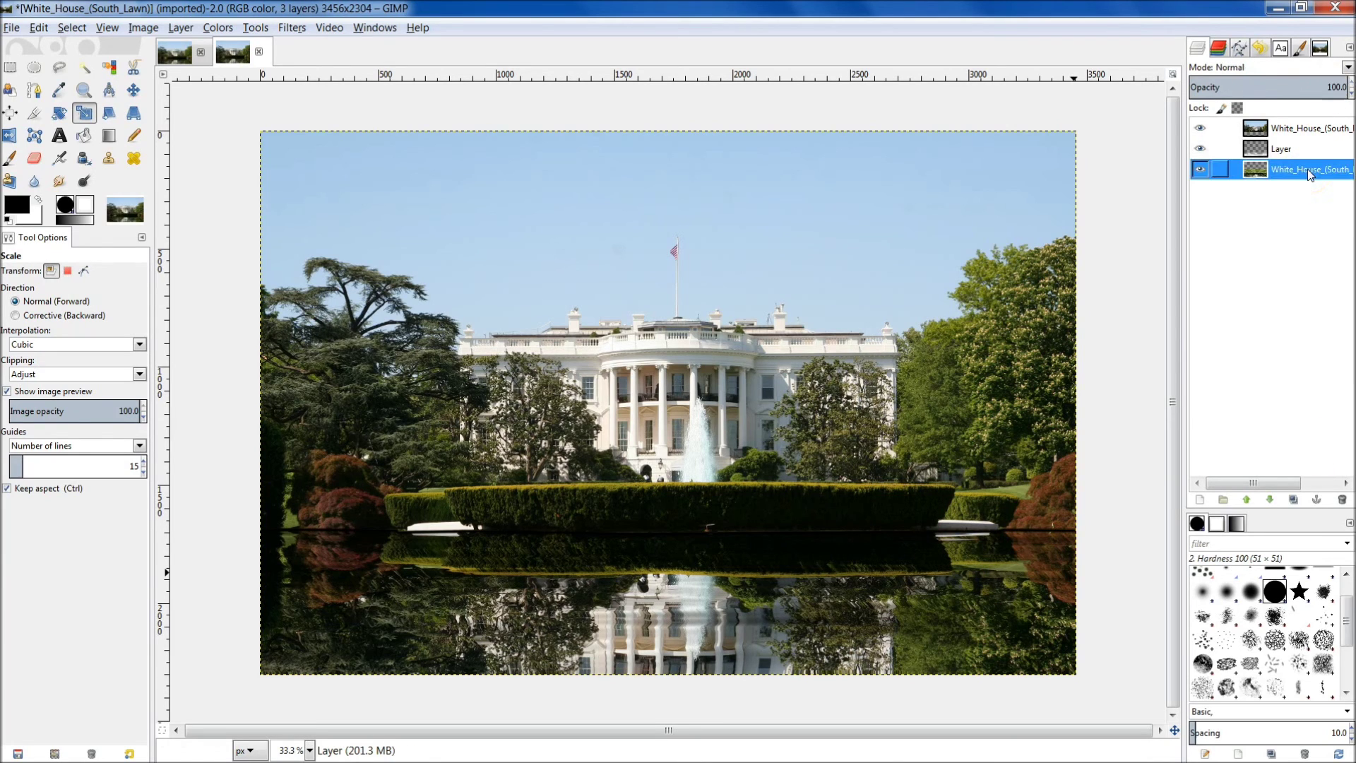
left_click(1318, 168)
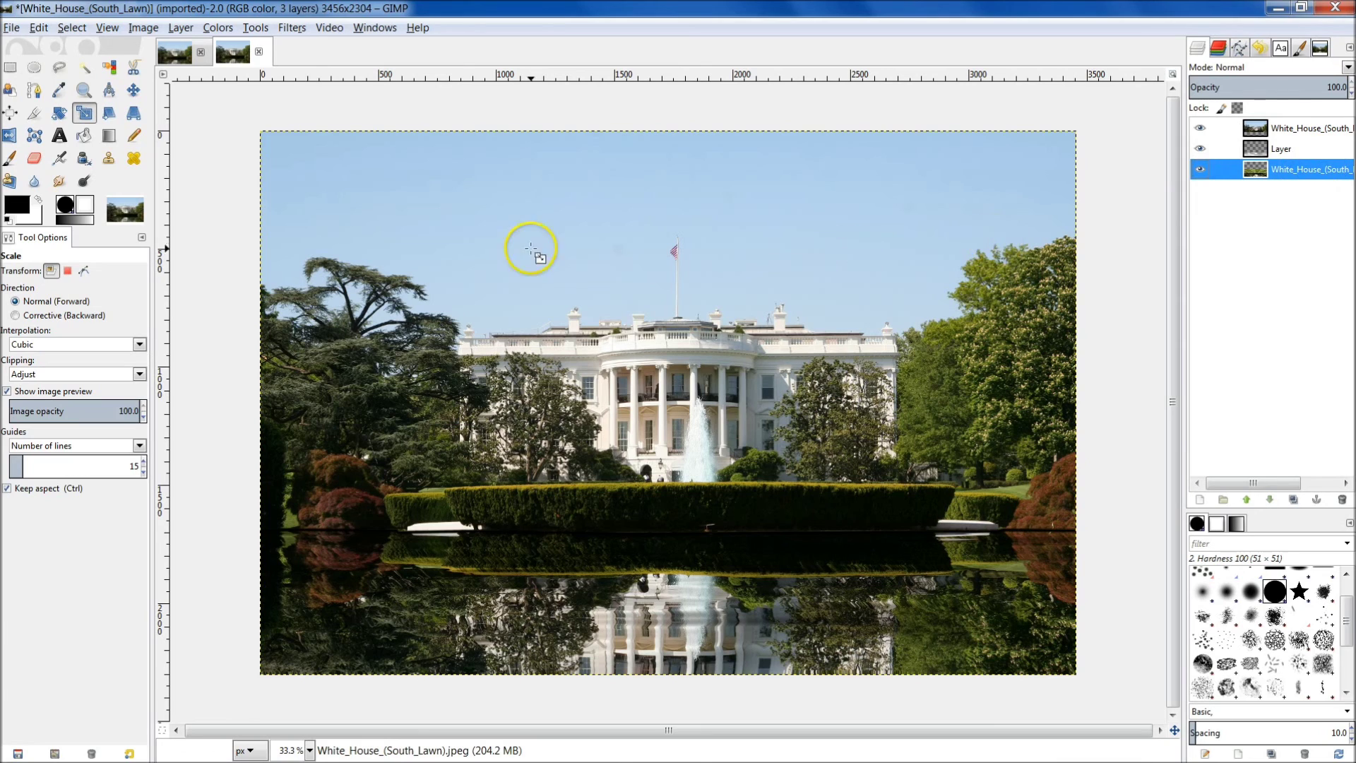
left_click(290, 29)
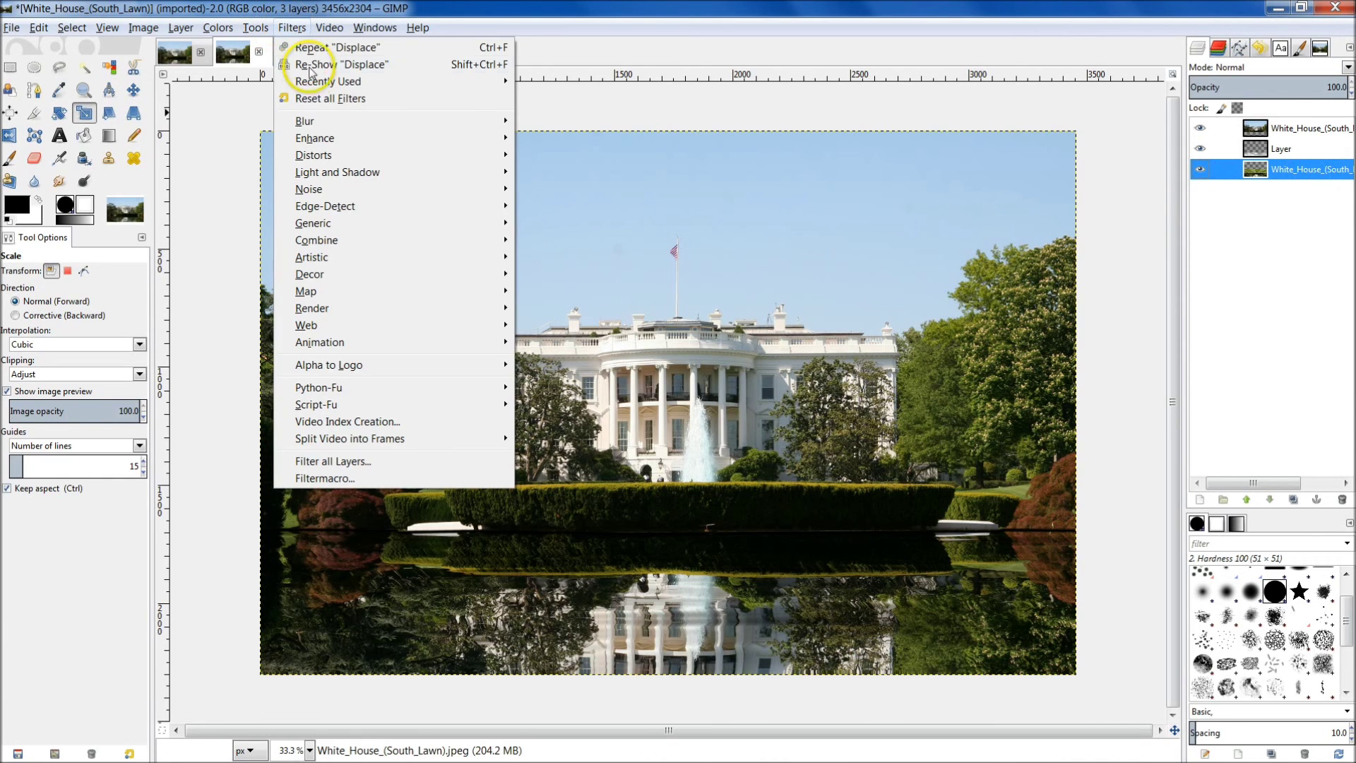
mouse_move(315, 126)
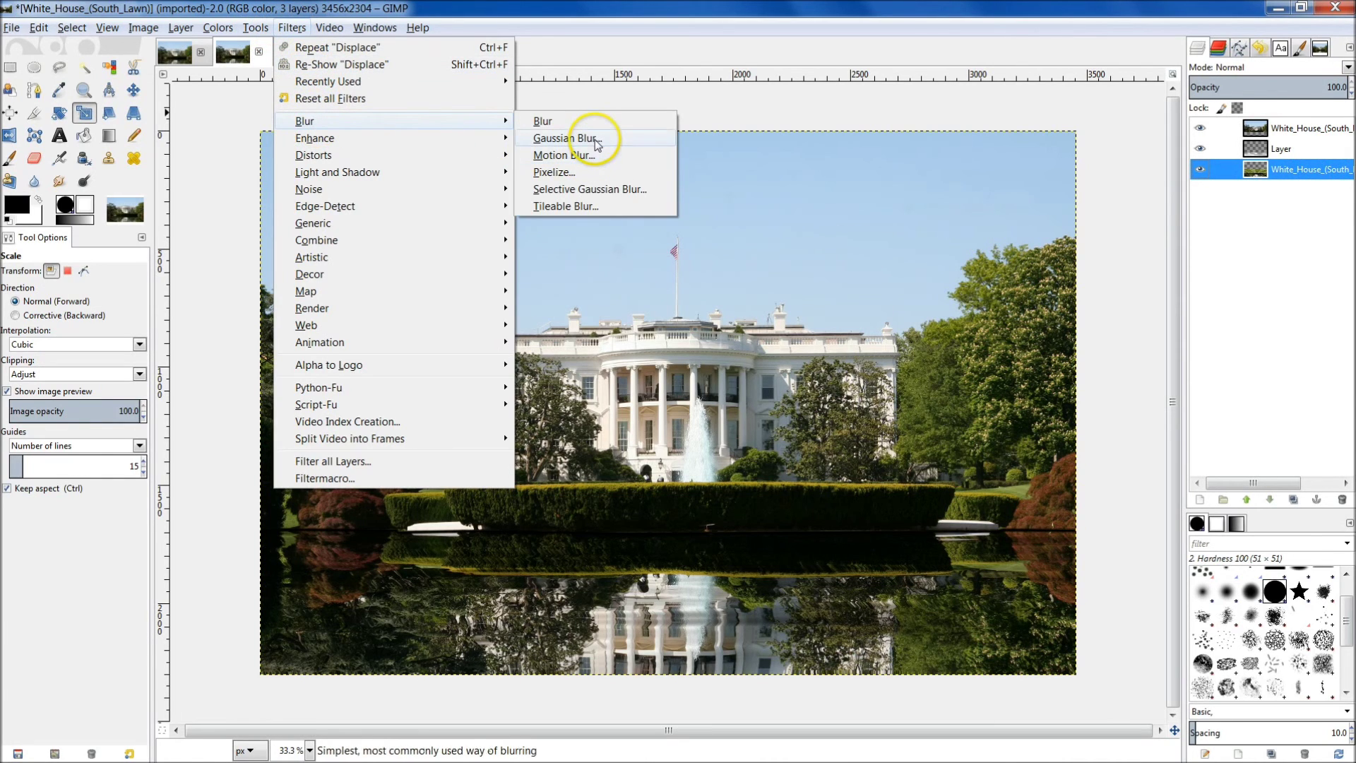
left_click(569, 138)
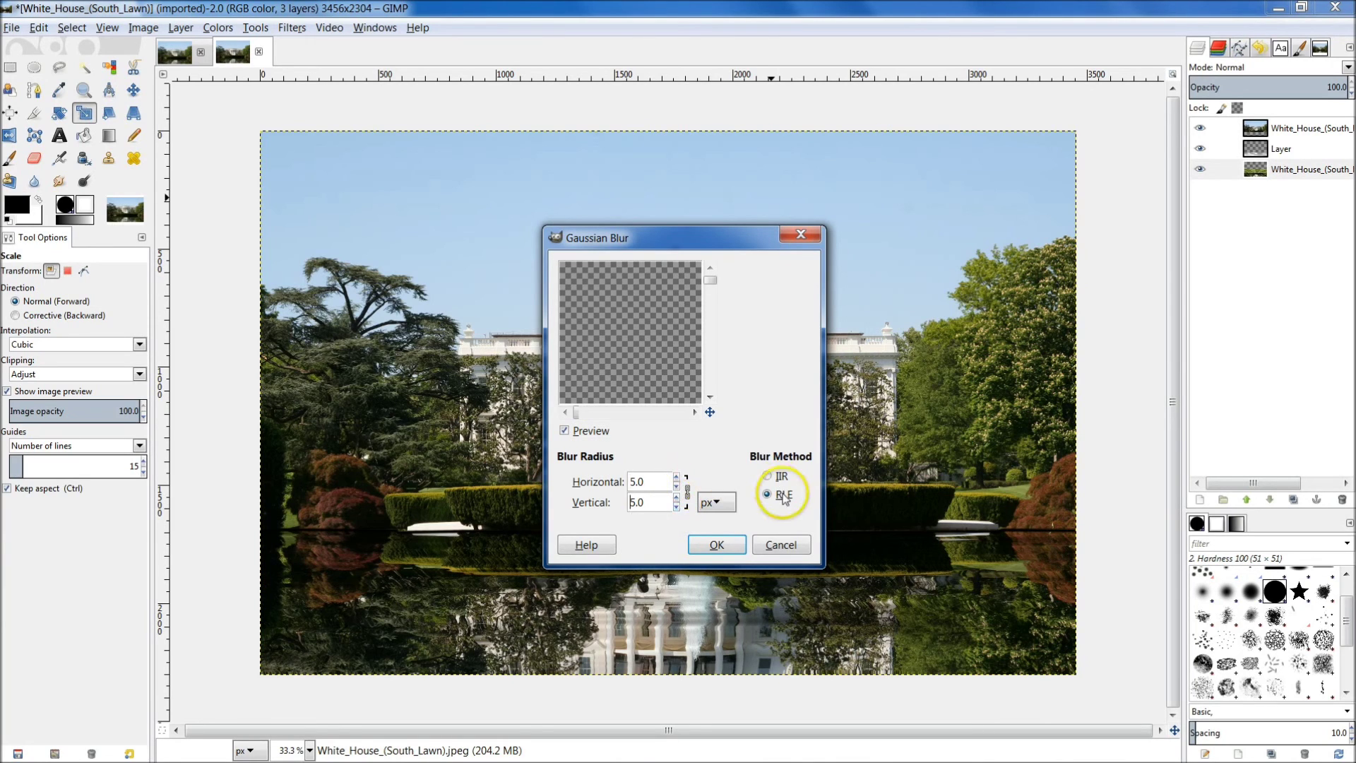
left_click(714, 548)
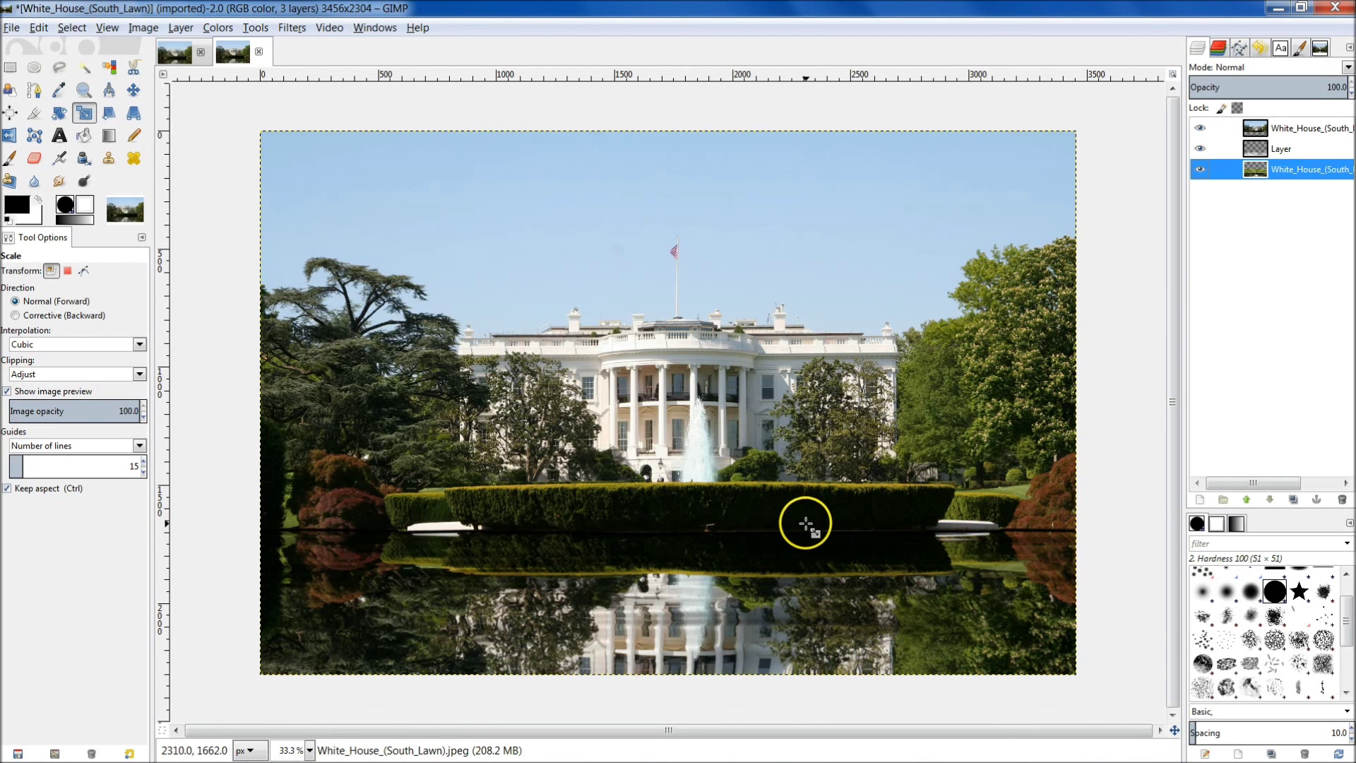
Step: Zoom in to inspect the rippled fountain reflection, then bring up the author's YouTube channel page
scroll(697, 690, "up", 5)
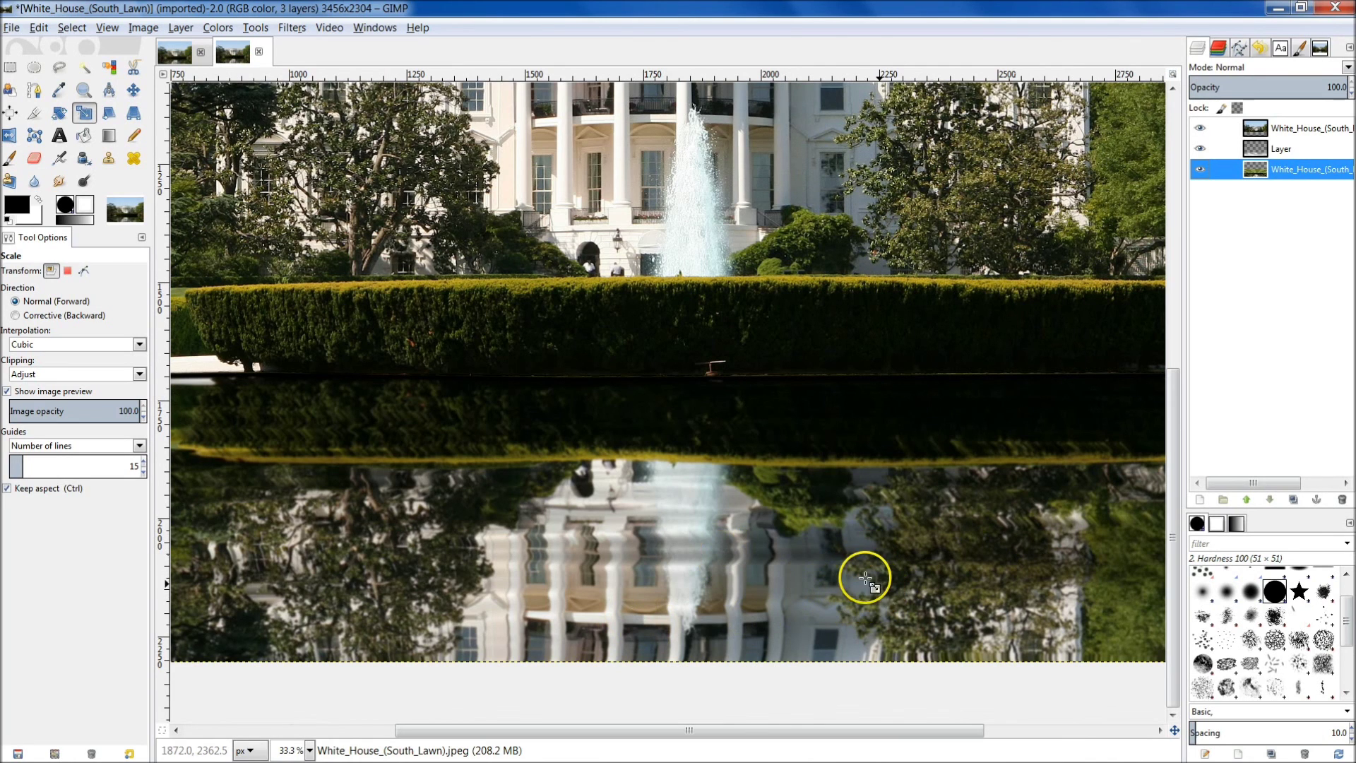
scroll(683, 624, "up", 2)
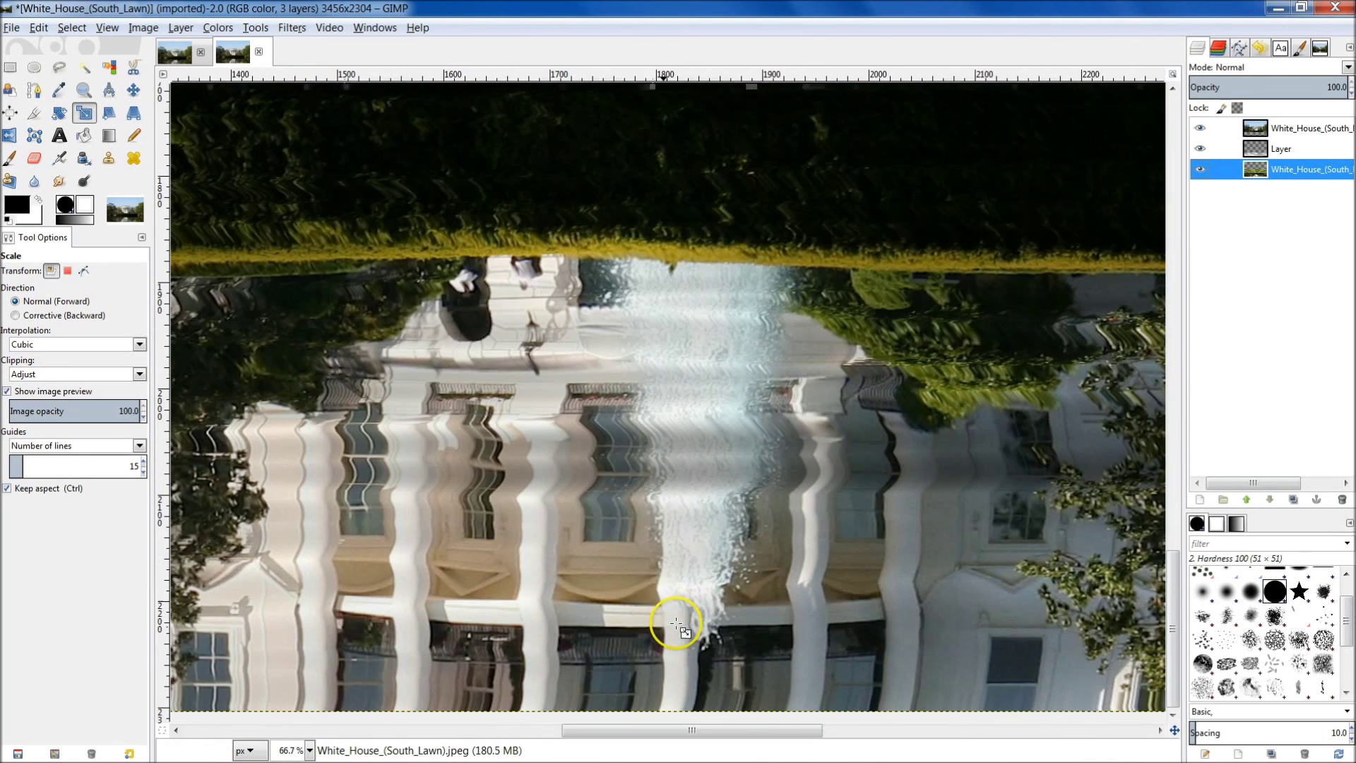
scroll(651, 598, "up", 3)
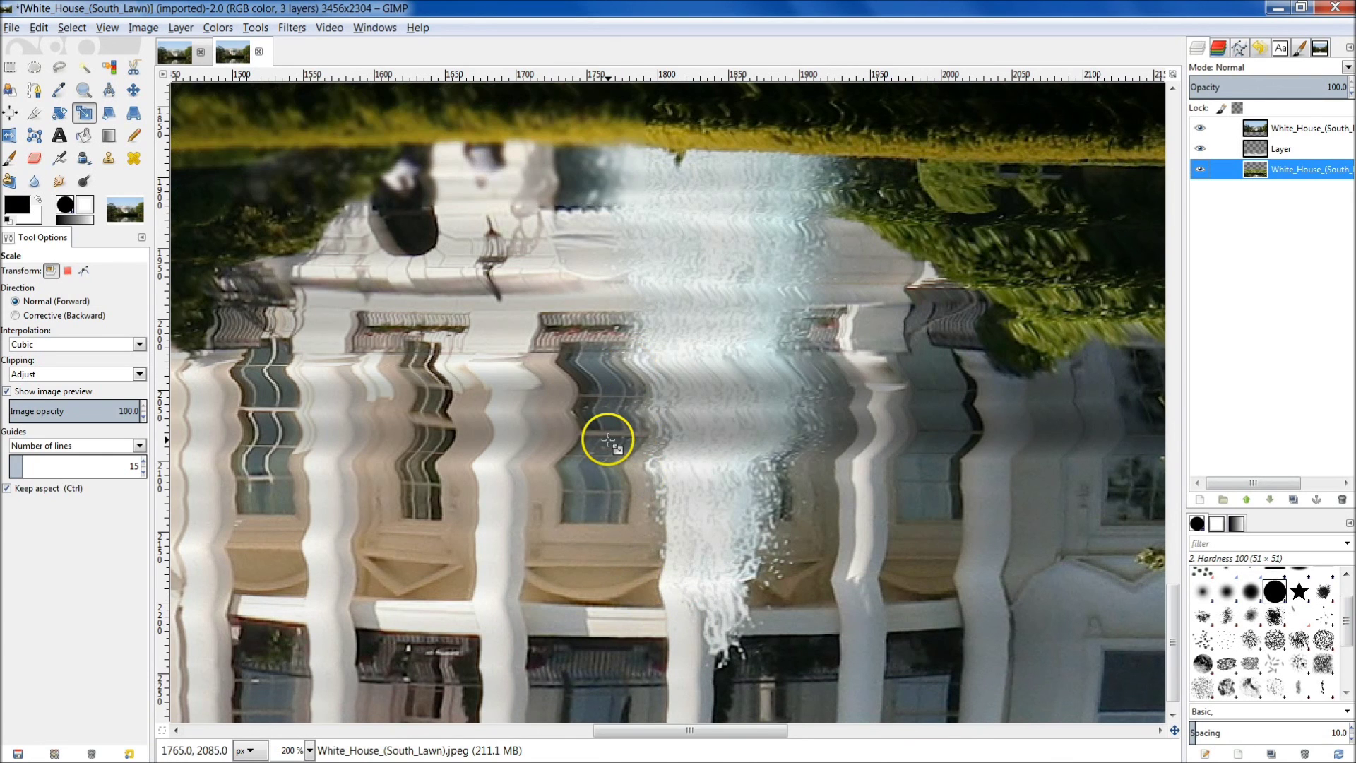
scroll(608, 442, "down", 7)
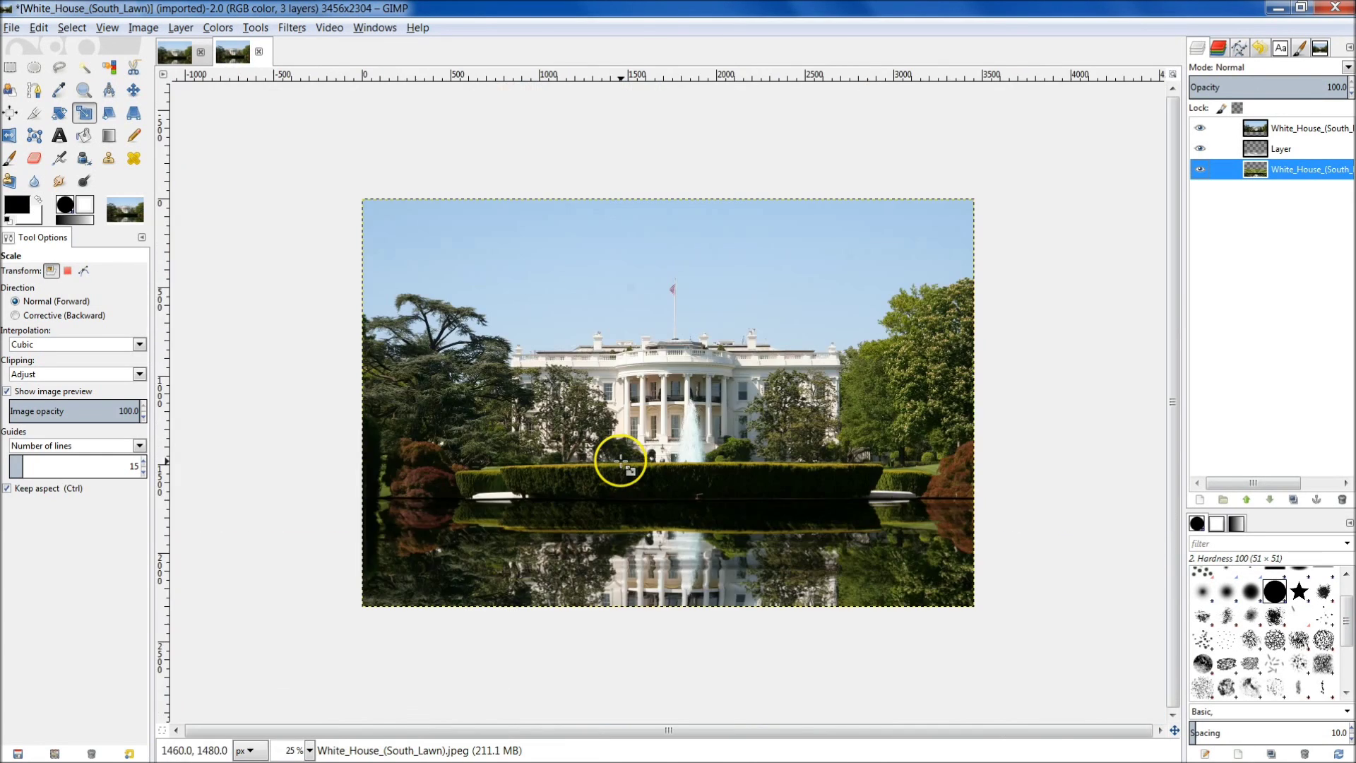
scroll(639, 466, "up", 2)
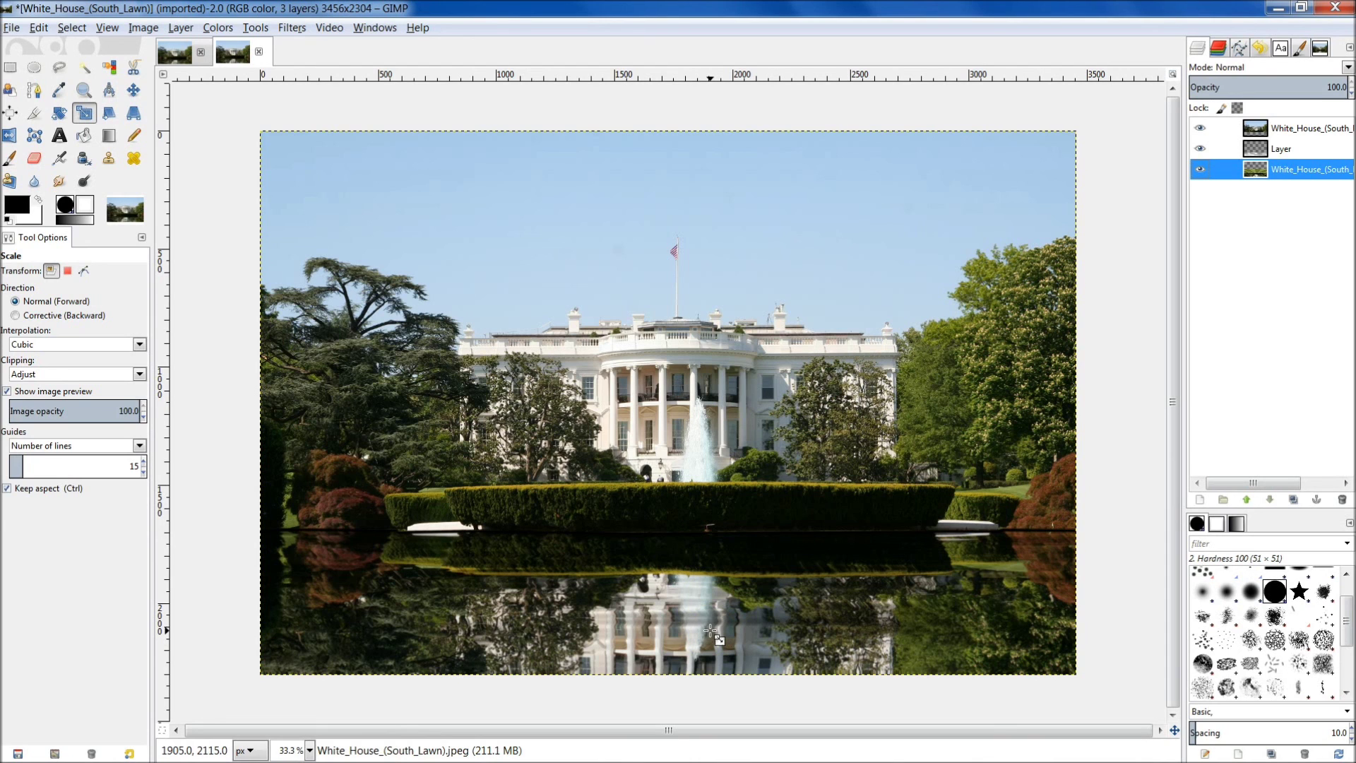
left_click(257, 340)
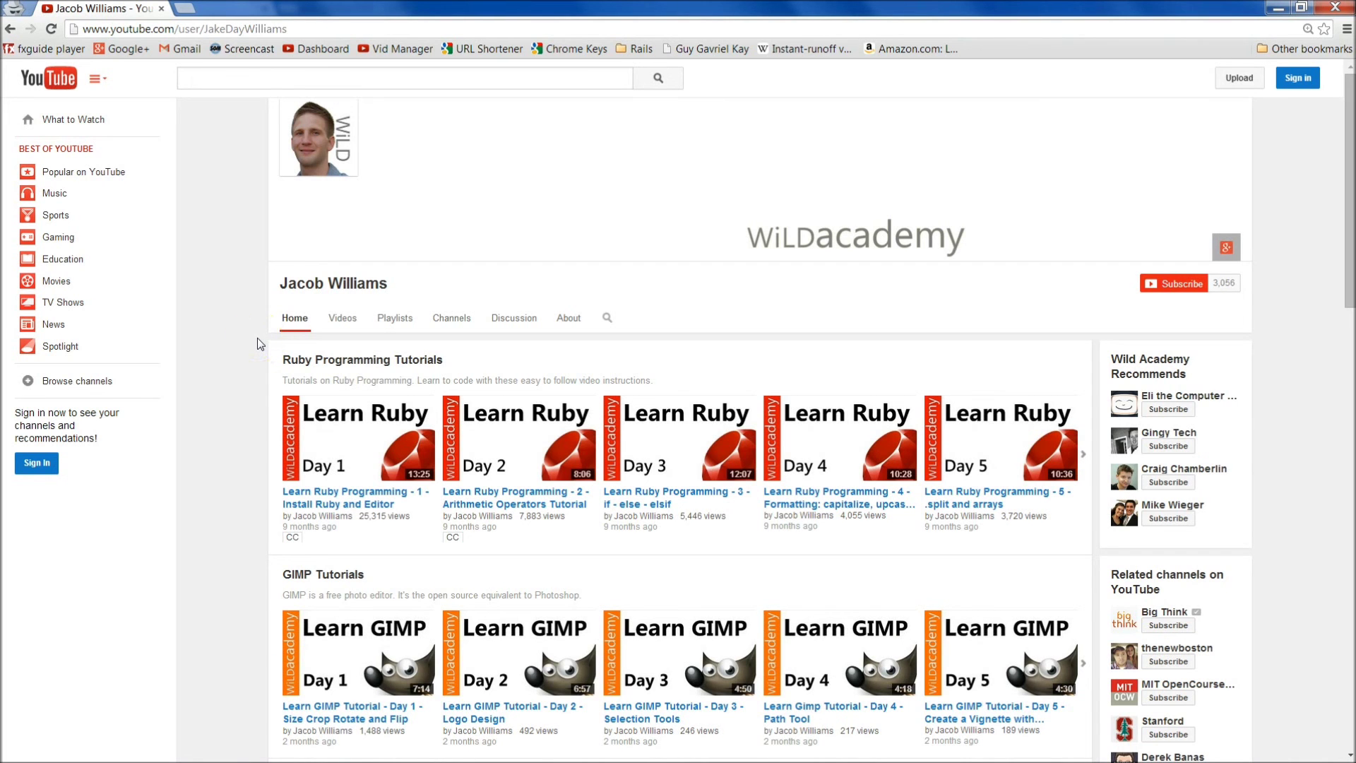
left_click(235, 368)
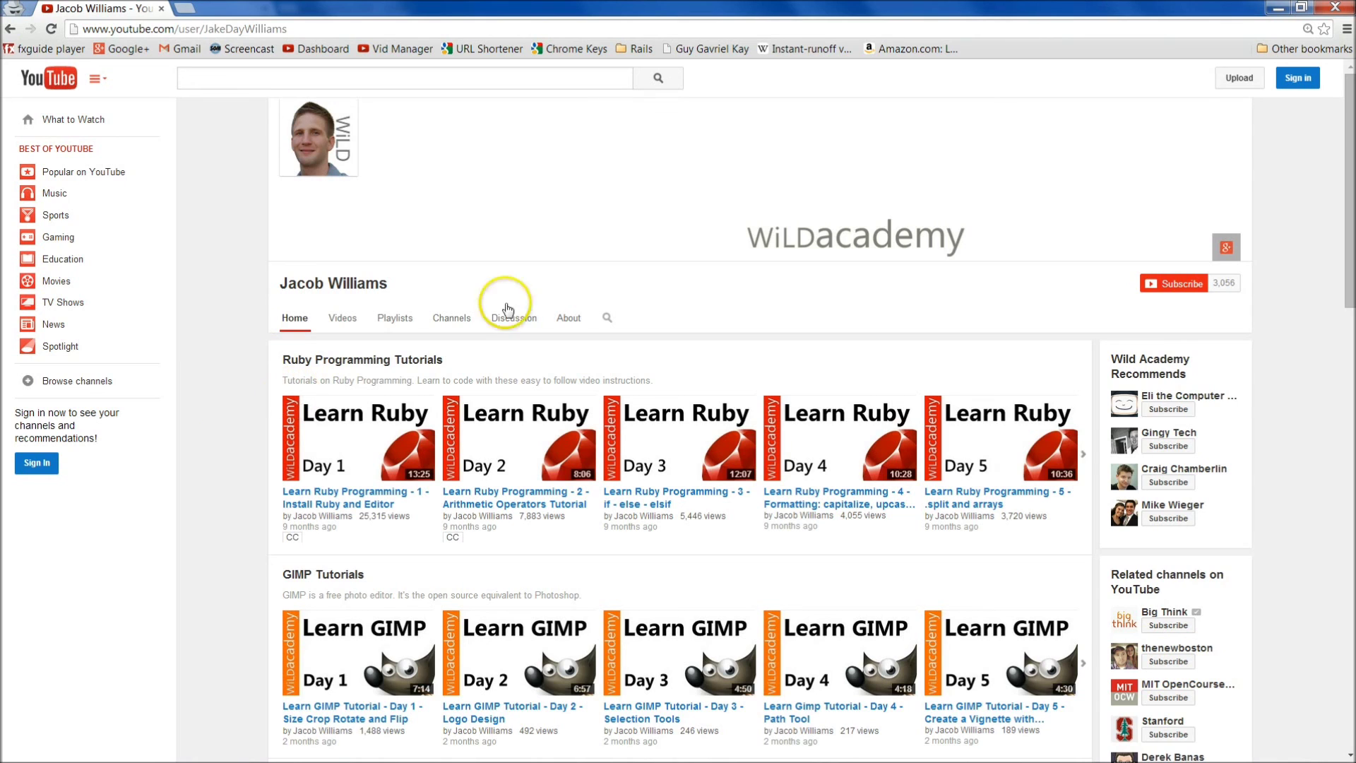
scroll(989, 423, "down", 1)
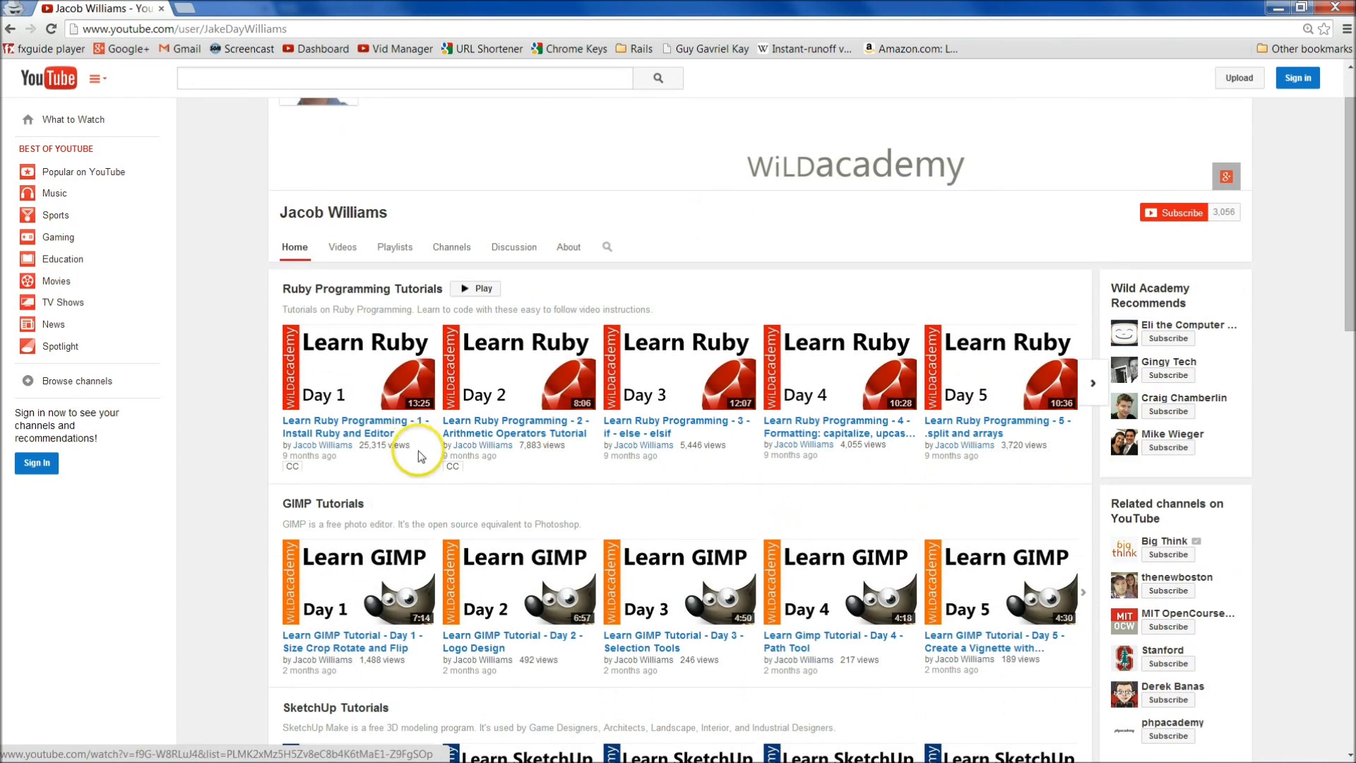
scroll(583, 456, "down", 3)
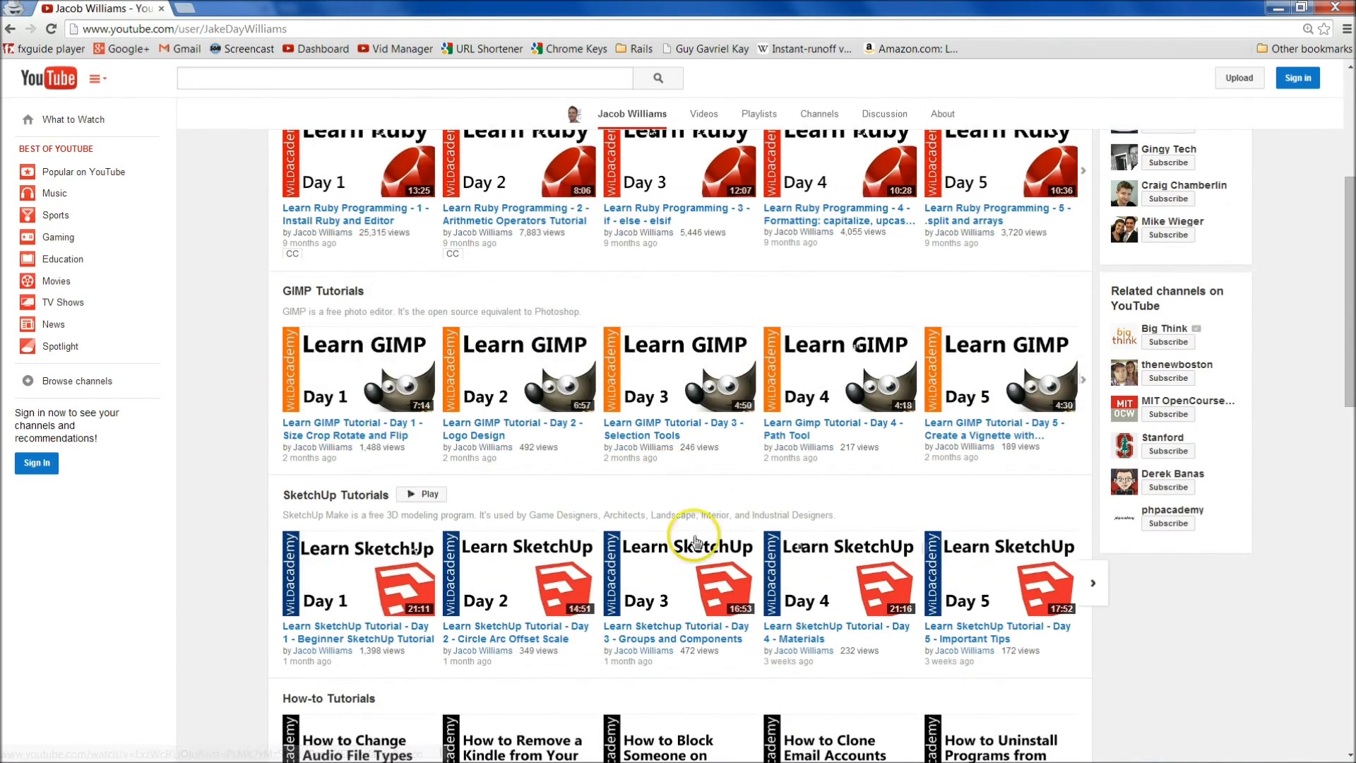
scroll(580, 565, "down", 2)
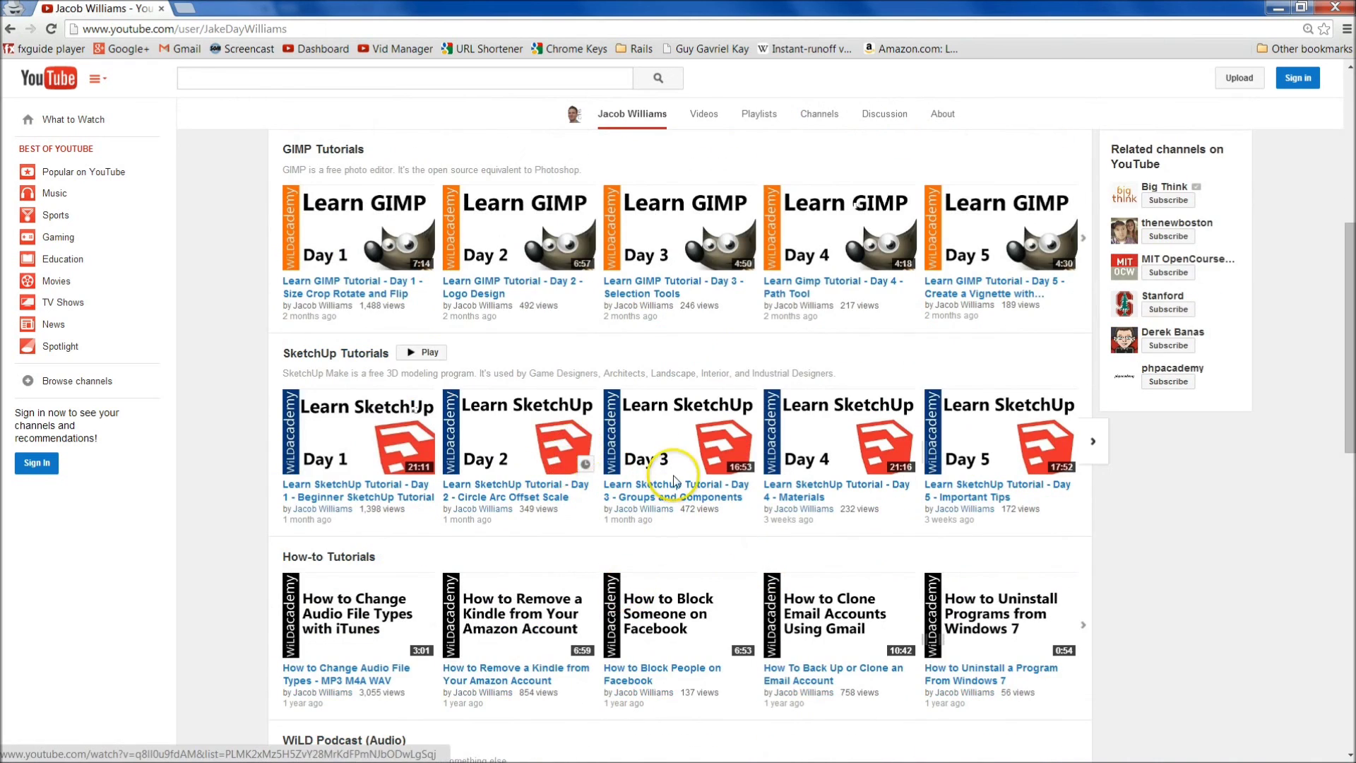
scroll(675, 481, "down", 2)
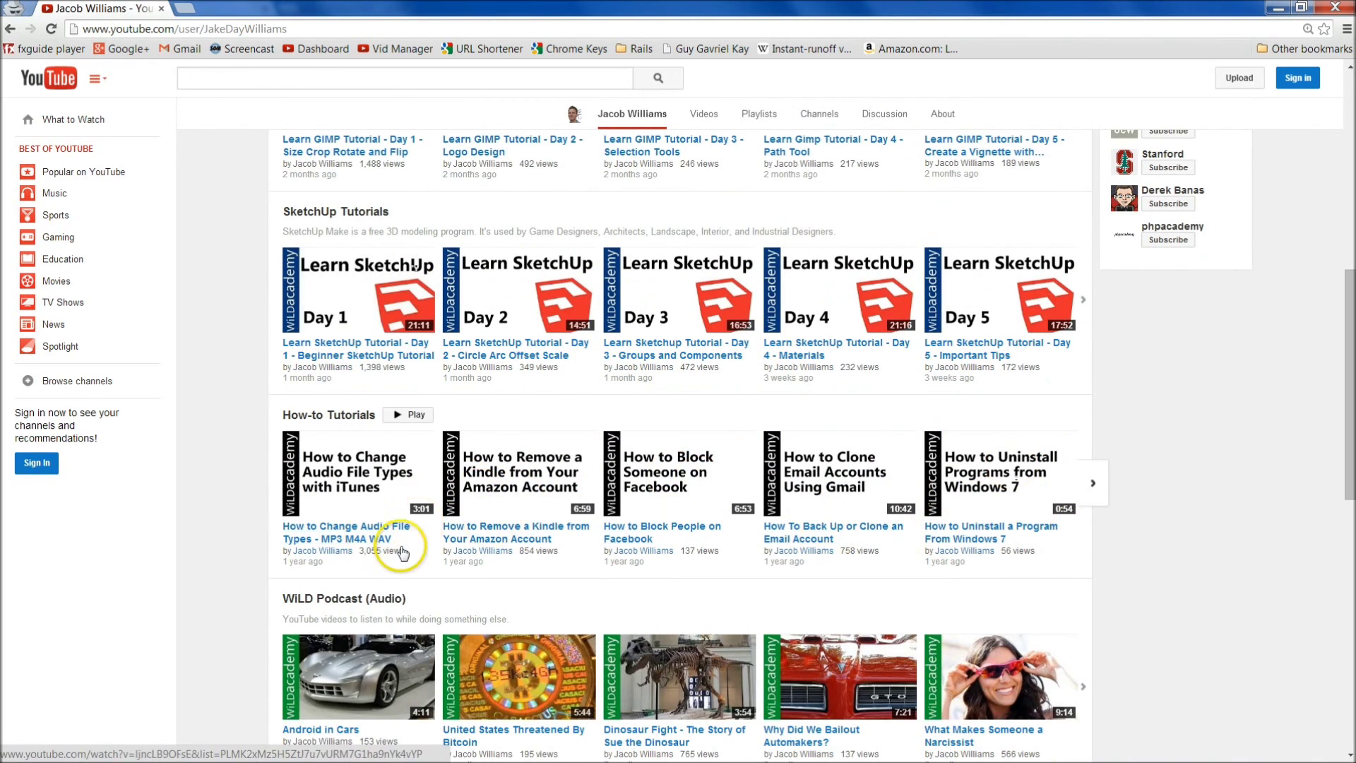
scroll(953, 385, "down", 5)
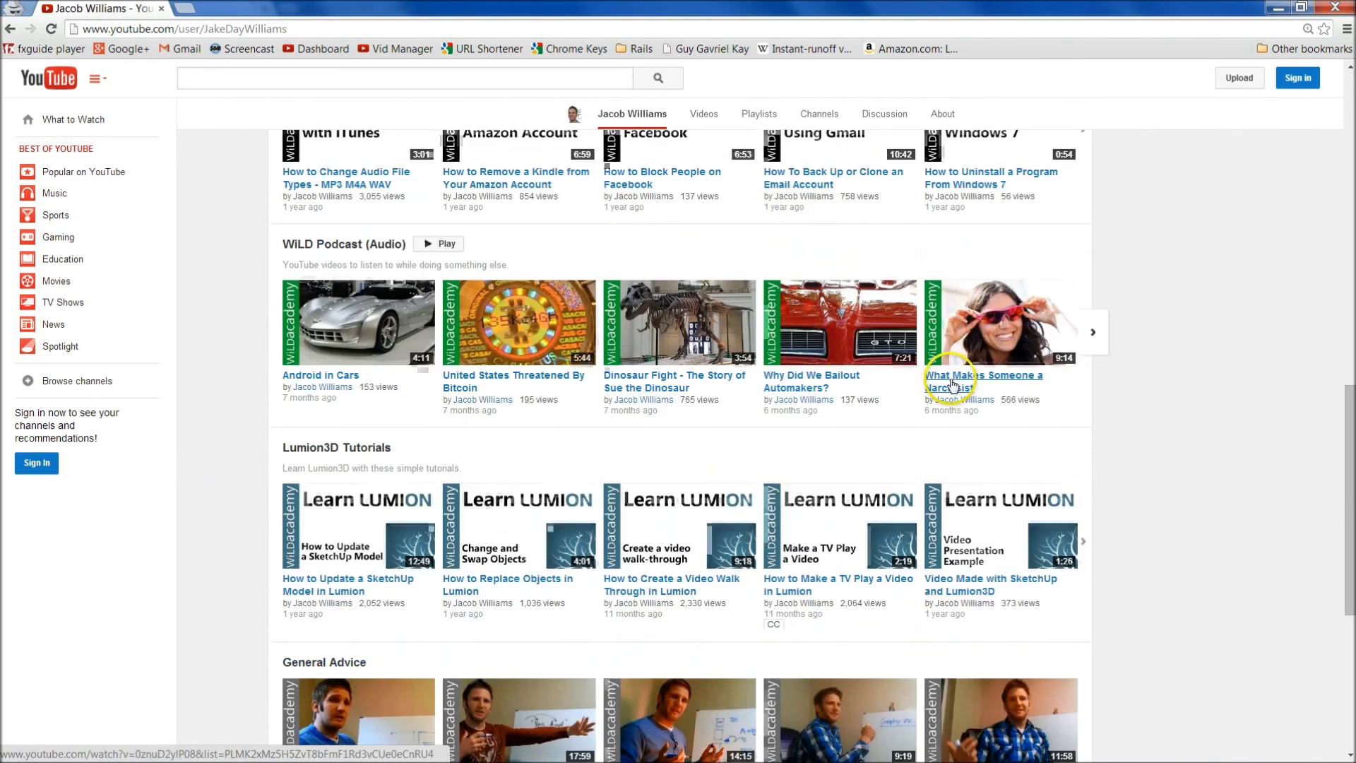
scroll(544, 590, "down", 5)
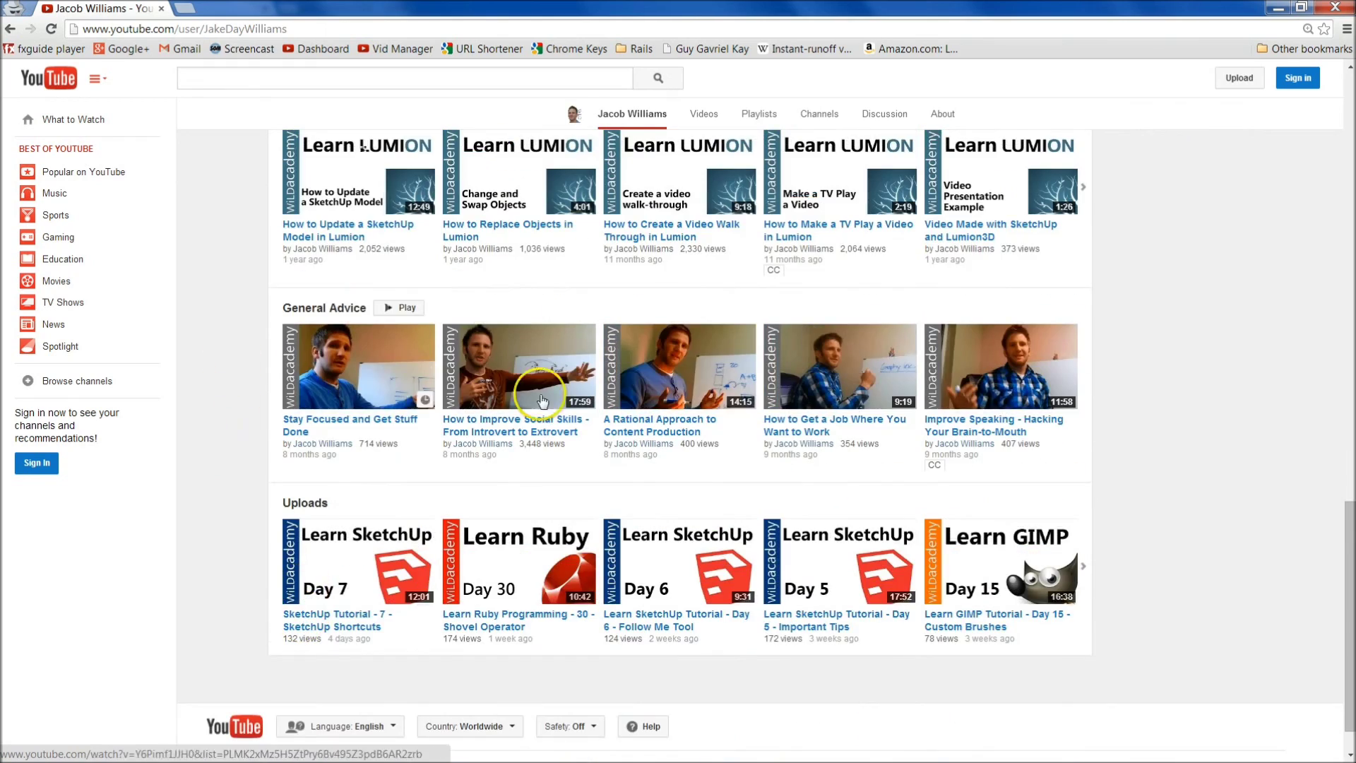
scroll(600, 387, "up", 13)
scroll(716, 518, "down", 1)
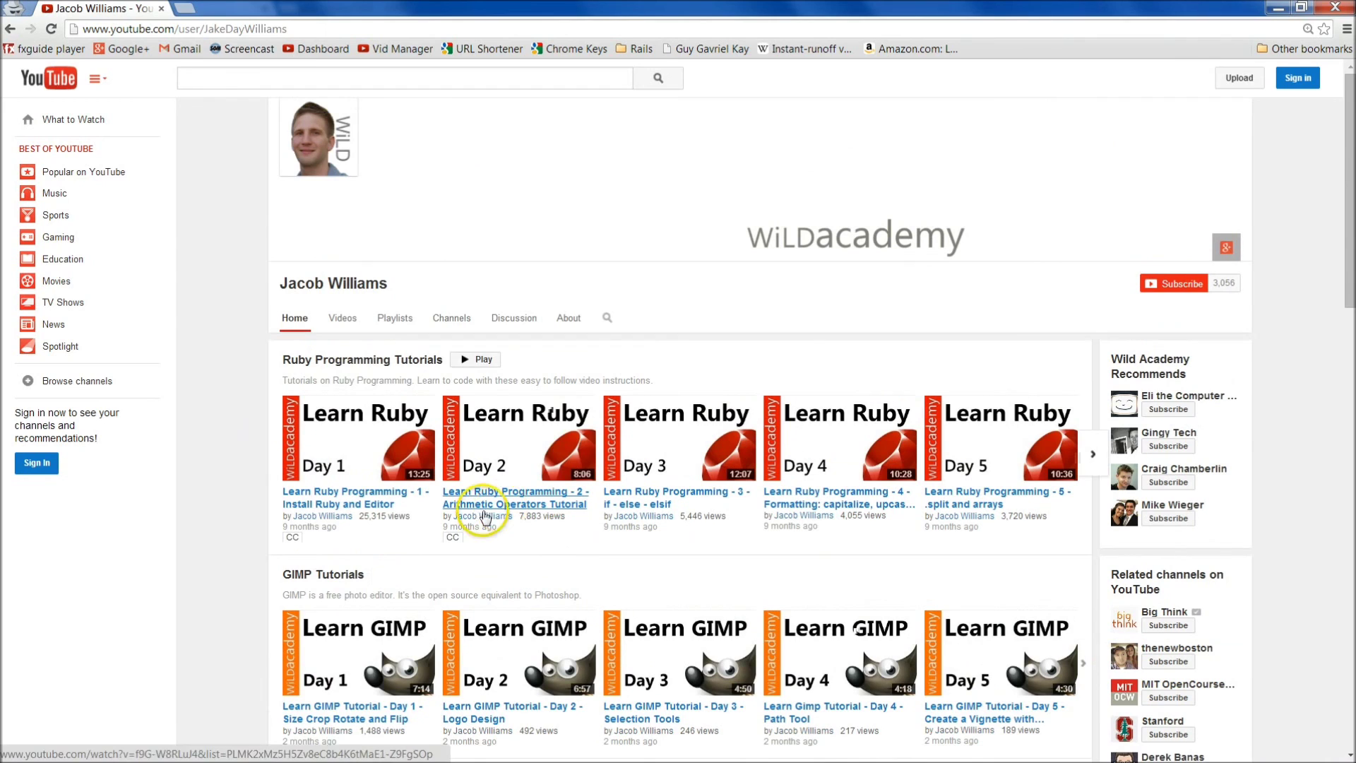